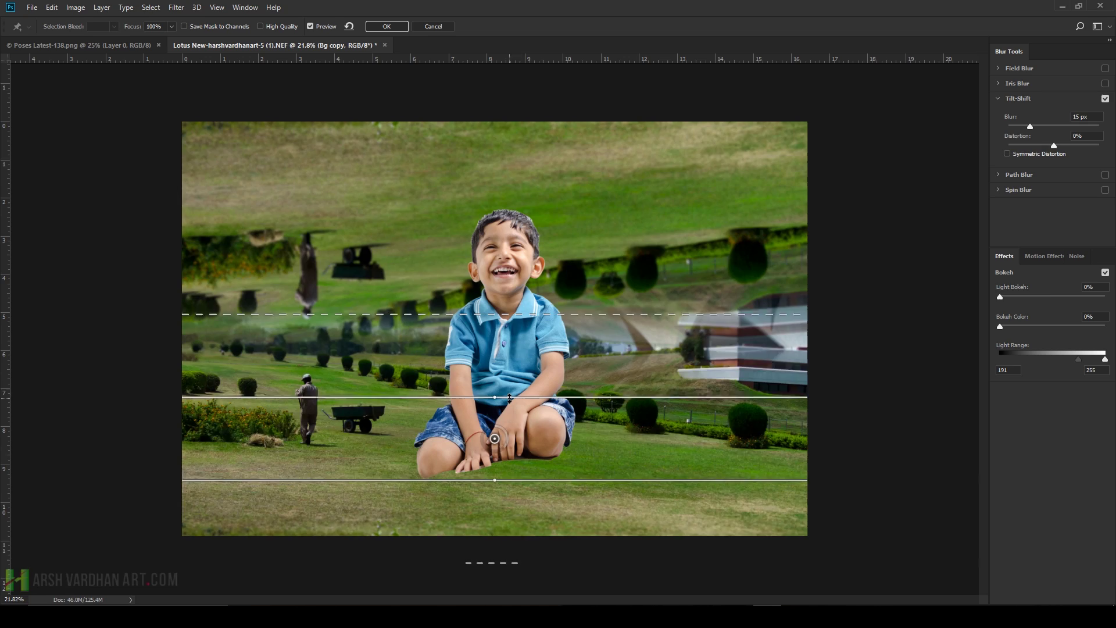
Move the tilt-shift focus band down to the boy's knees and raise the blur to 465 px.
{"action": "left_click_drag", "start_coordinate": [509, 398], "coordinate": [509, 445]}
{"action": "left_click_drag", "start_coordinate": [1031, 127], "coordinate": [1097, 126]}
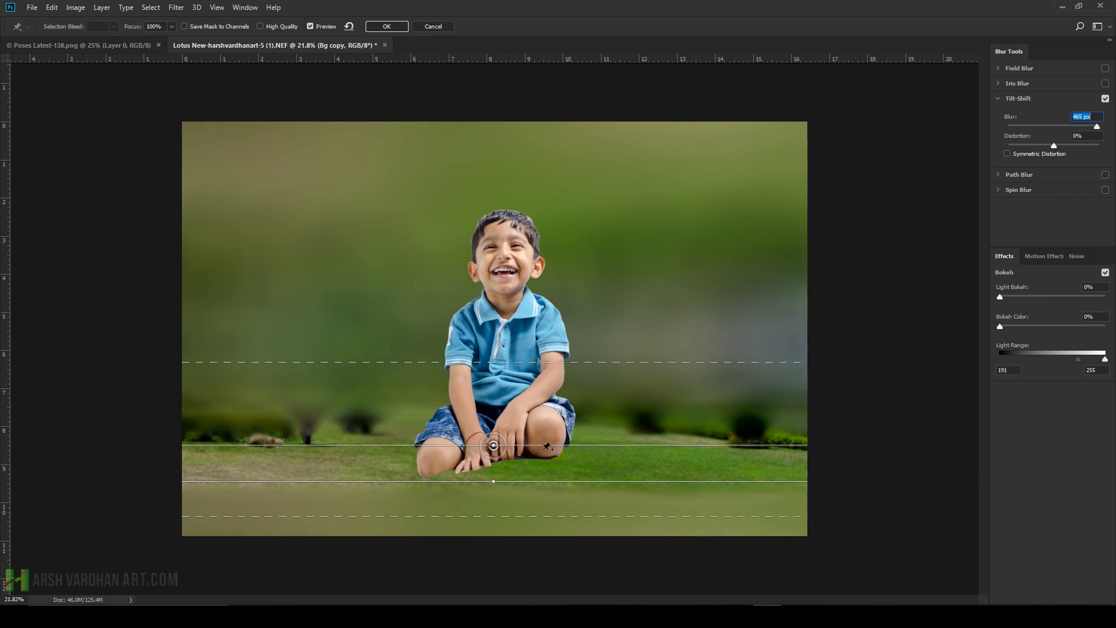
{"action": "mouse_move", "coordinate": [548, 447]}
{"action": "left_mouse_down"}
{"action": "mouse_move", "coordinate": [516, 430]}
{"action": "mouse_move", "coordinate": [548, 447]}
{"action": "left_mouse_up"}
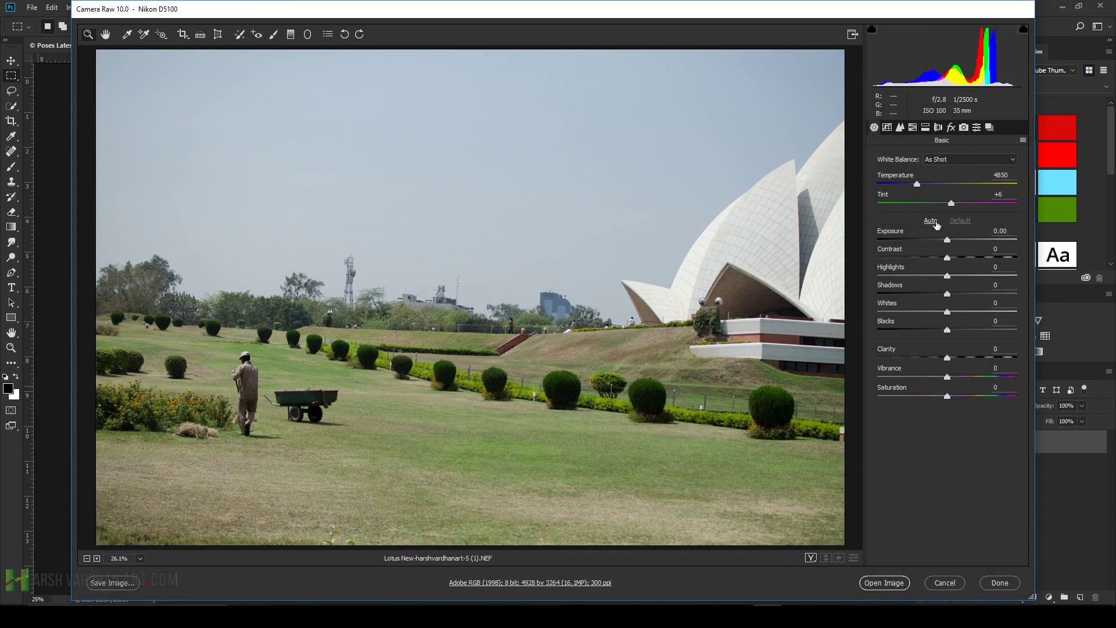
Apply Auto tone, then set Exposure -0.65, Vibrance +27 and cool Temperature to 4500.
{"action": "left_click", "coordinate": [931, 220]}
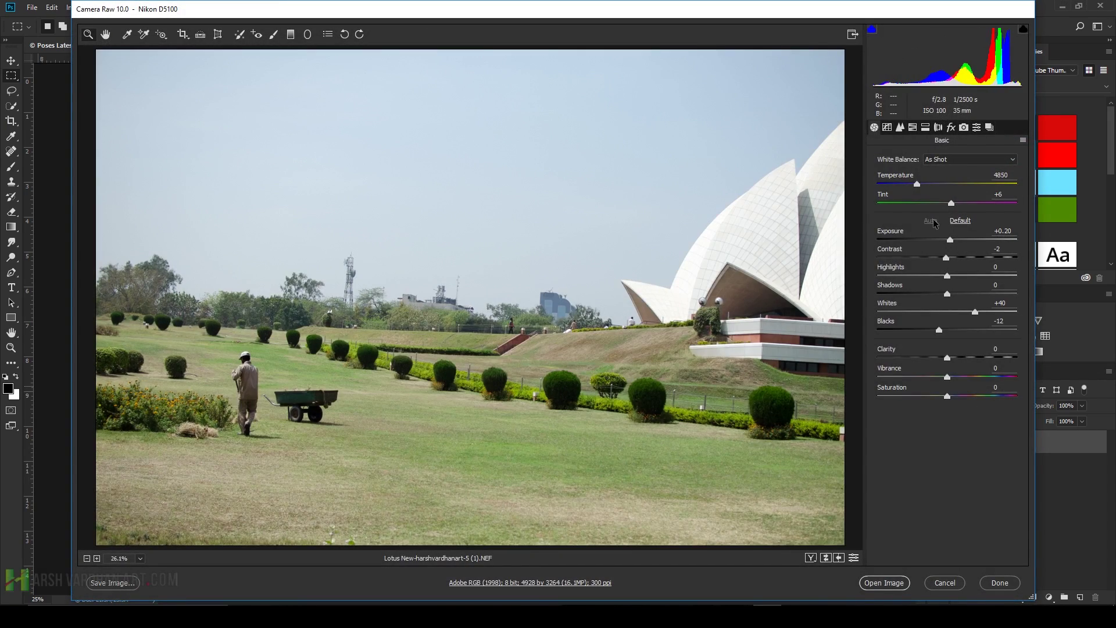
{"action": "mouse_move", "coordinate": [950, 240]}
{"action": "left_mouse_down"}
{"action": "mouse_move", "coordinate": [938, 240]}
{"action": "mouse_move", "coordinate": [959, 258]}
{"action": "left_mouse_up"}
{"action": "left_click_drag", "start_coordinate": [959, 378], "coordinate": [967, 397]}
{"action": "left_click_drag", "start_coordinate": [917, 185], "coordinate": [912, 186]}
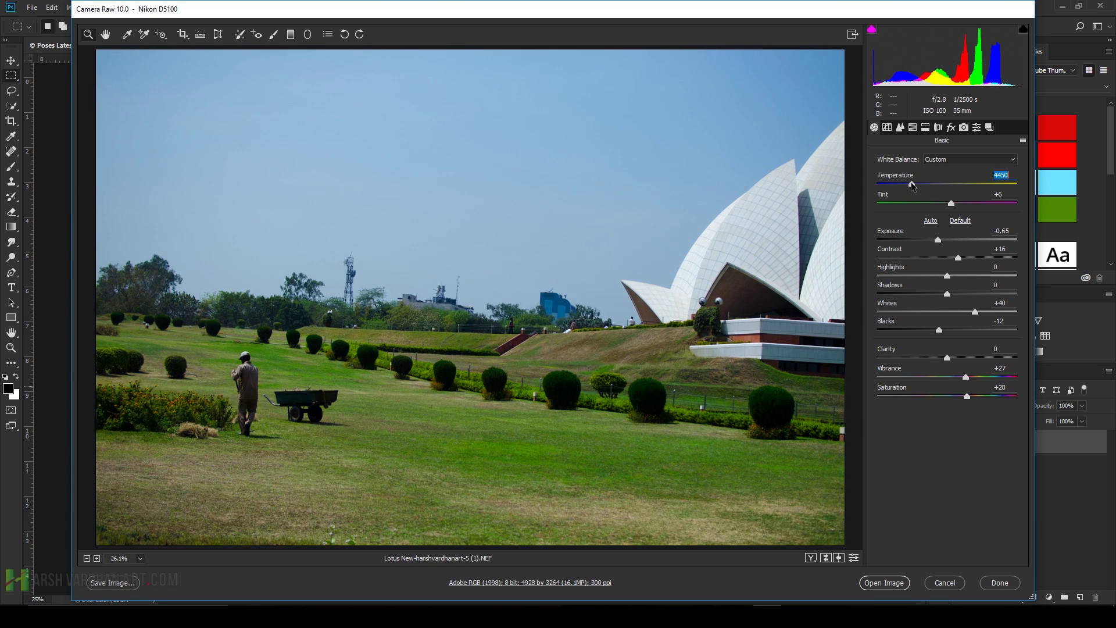
Enable lens Profile Corrections and open the photo in Photoshop.
{"action": "left_click", "coordinate": [940, 130]}
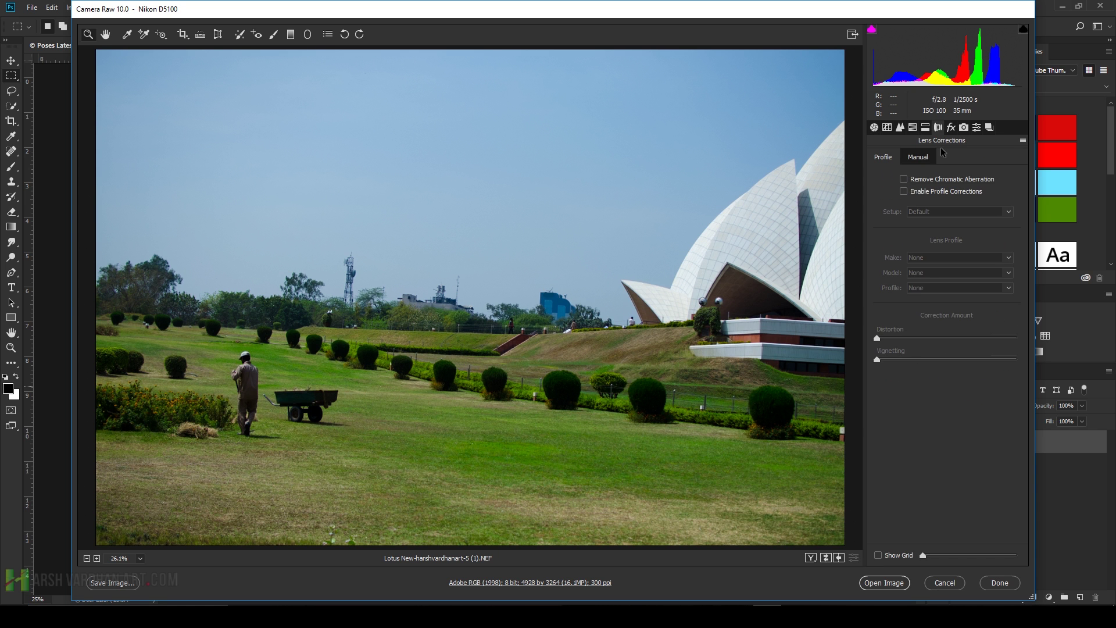
{"action": "left_click", "coordinate": [910, 192]}
{"action": "left_click", "coordinate": [884, 582]}
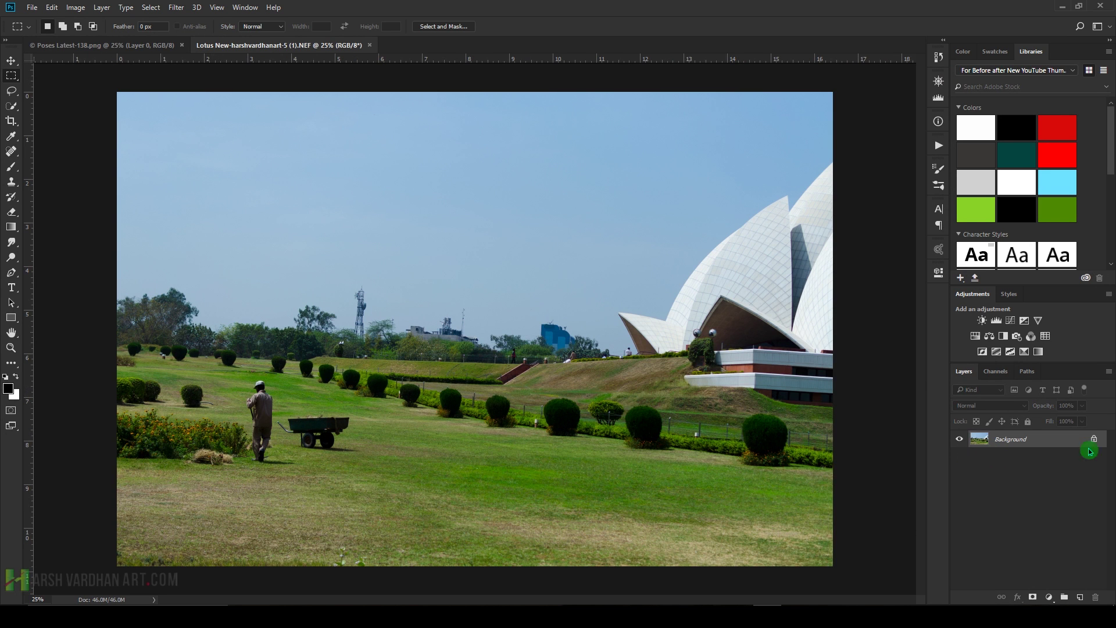
Unlock the background, duplicate it and flip the copy vertically.
{"action": "left_click", "coordinate": [1091, 445]}
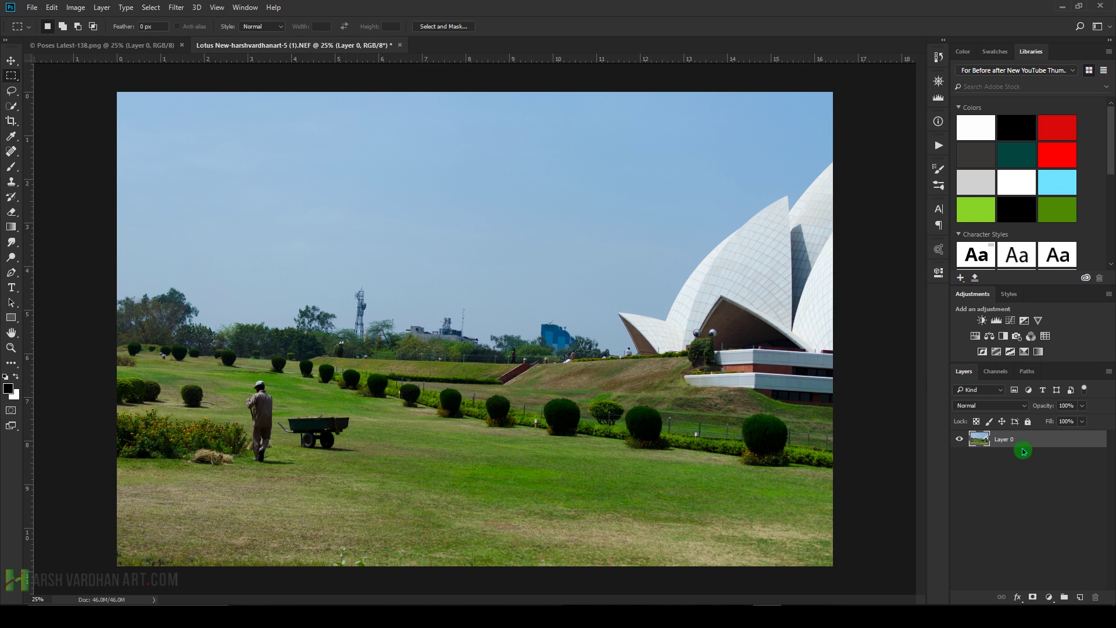
{"action": "key", "text": "ctrl+j"}
{"action": "key", "text": "ctrl+t"}
{"action": "right_click", "coordinate": [575, 251]}
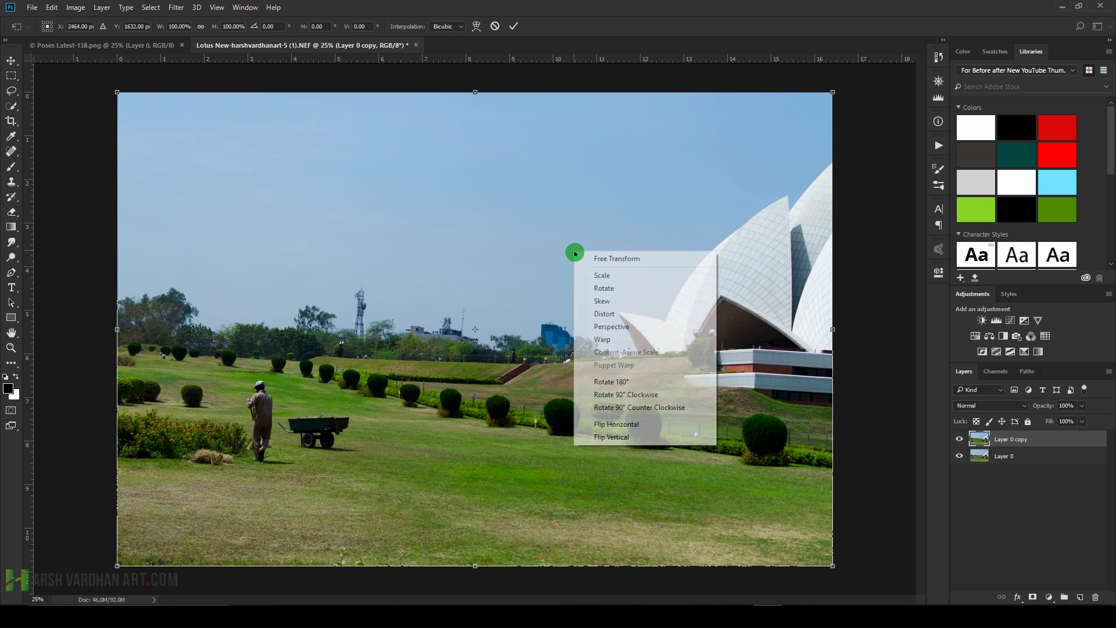
{"action": "left_click", "coordinate": [632, 437]}
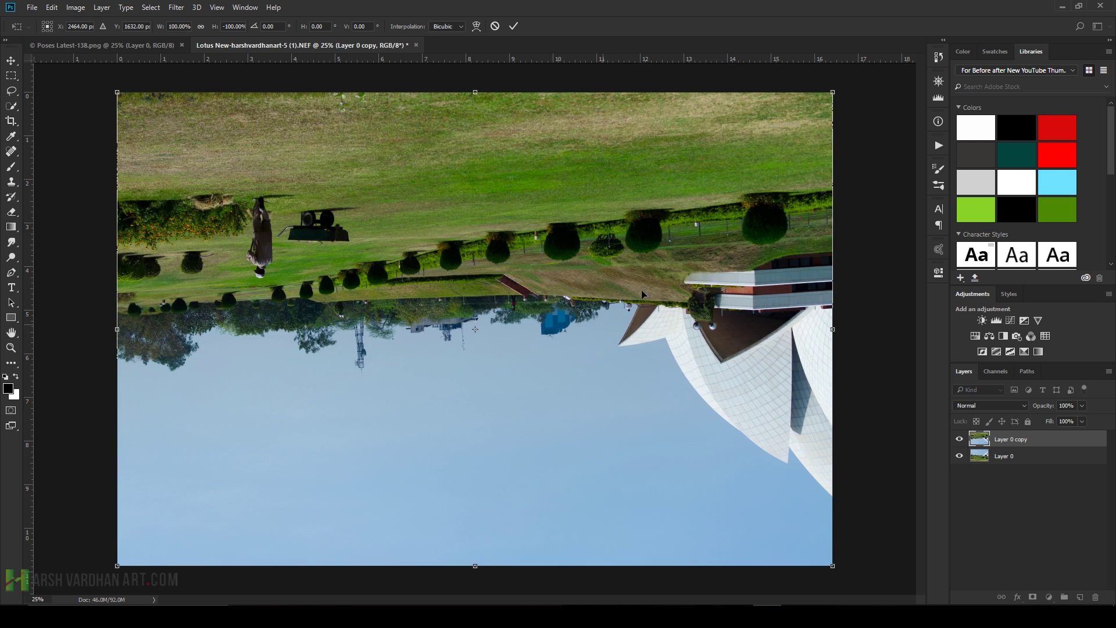
{"action": "left_click", "coordinate": [514, 27]}
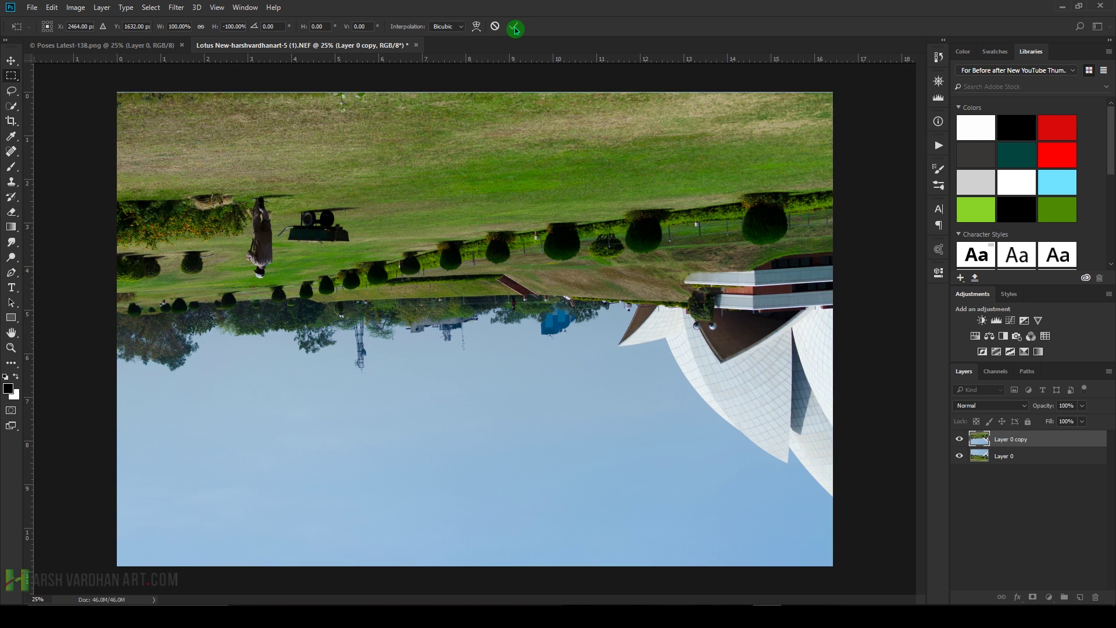
Mask the flipped copy with a Black To Transparent gradient so it blends into the upright scene.
{"action": "left_click", "coordinate": [1028, 596]}
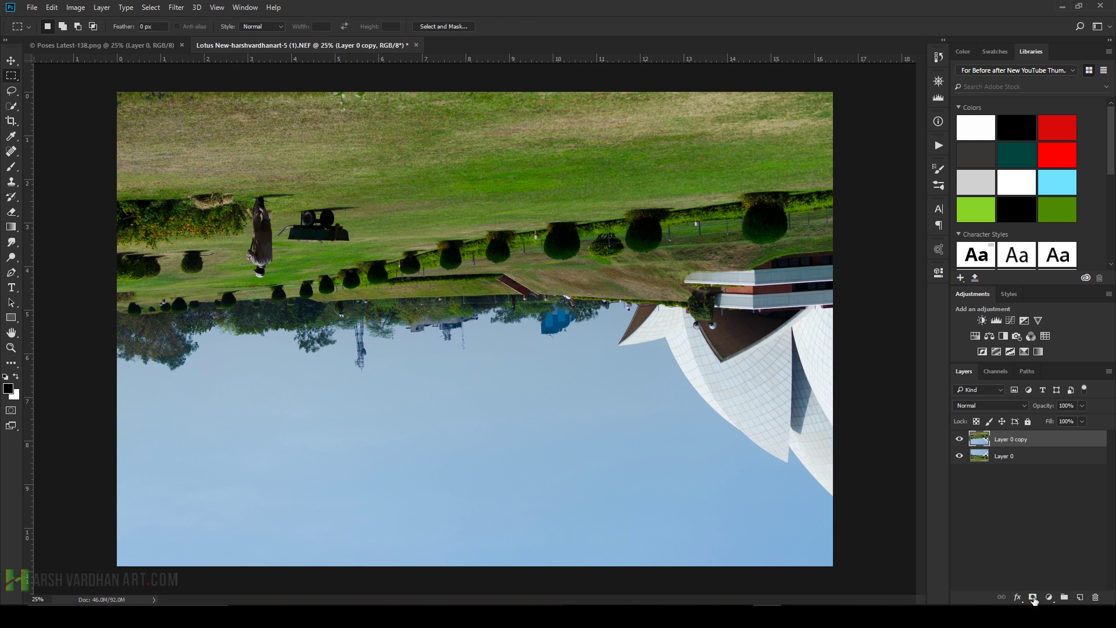
{"action": "left_click", "coordinate": [11, 227]}
{"action": "left_click", "coordinate": [52, 26]}
{"action": "left_click", "coordinate": [1023, 173]}
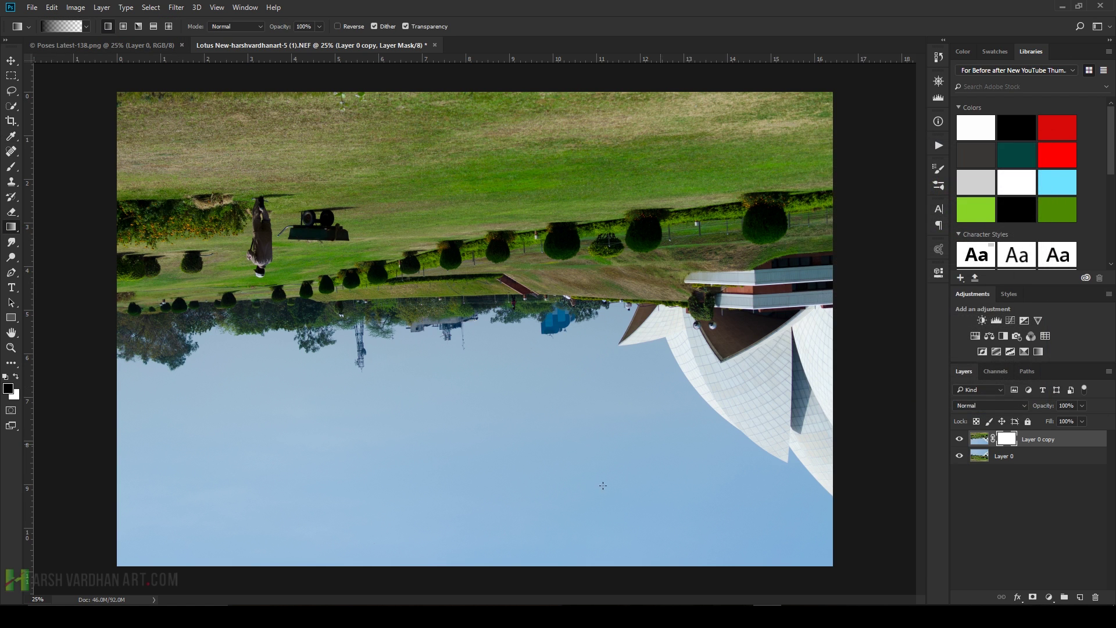
{"action": "left_click_drag", "start_coordinate": [506, 569], "coordinate": [504, 240]}
{"action": "left_click_drag", "start_coordinate": [500, 389], "coordinate": [489, 245]}
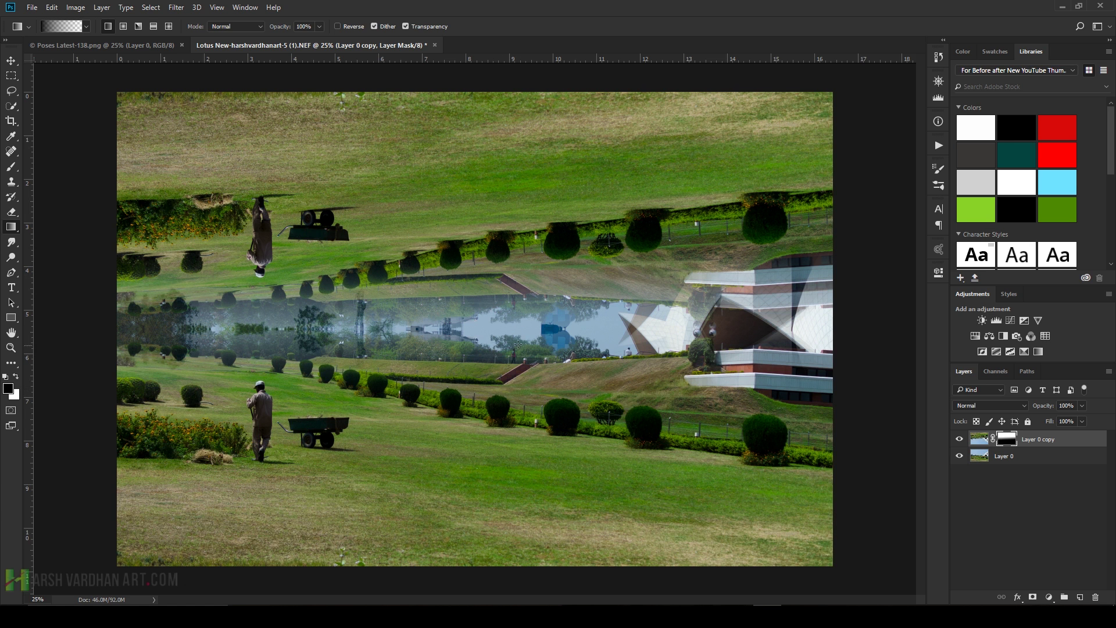
{"action": "left_click_drag", "start_coordinate": [537, 288], "coordinate": [528, 331]}
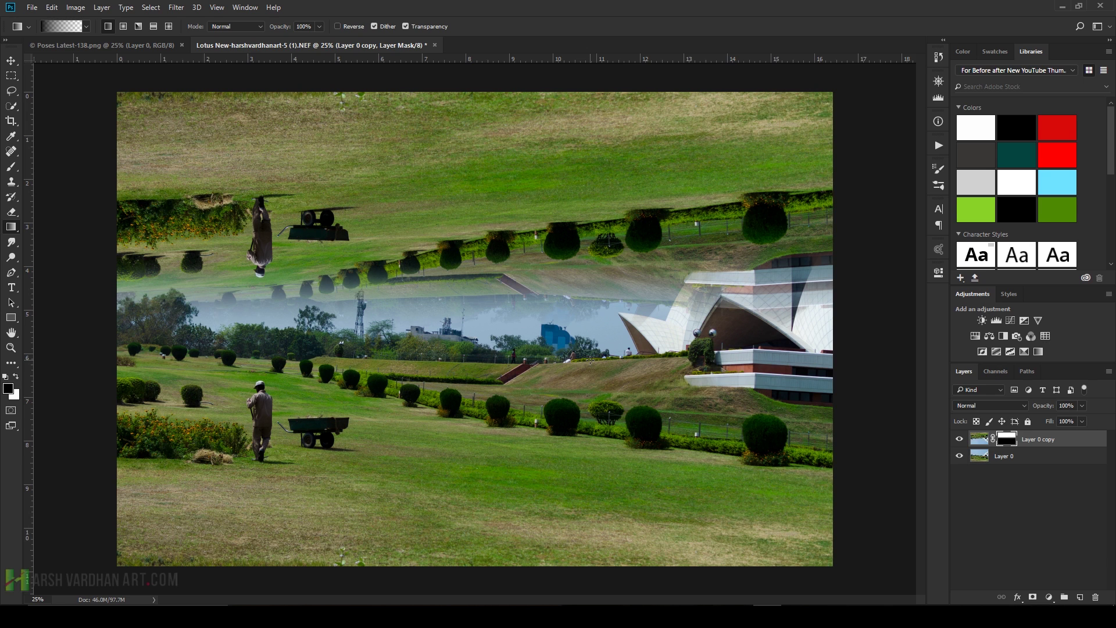
Stretch the flipped copy to about 122% height.
{"action": "left_click", "coordinate": [982, 442]}
{"action": "key", "text": "ctrl+t"}
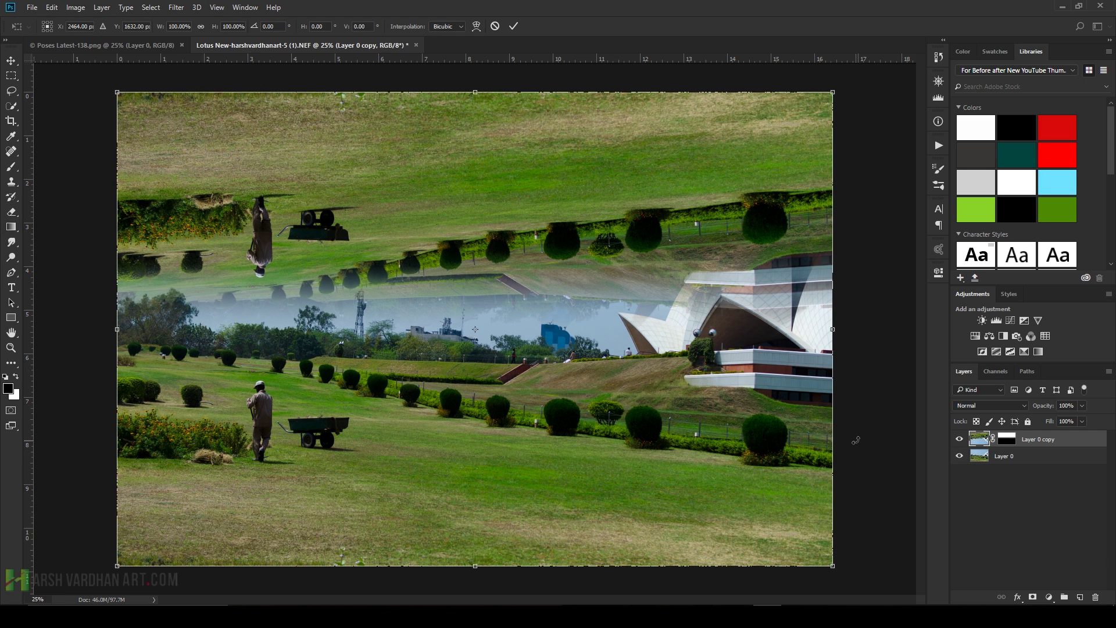
{"action": "left_click_drag", "start_coordinate": [475, 565], "coordinate": [476, 624]}
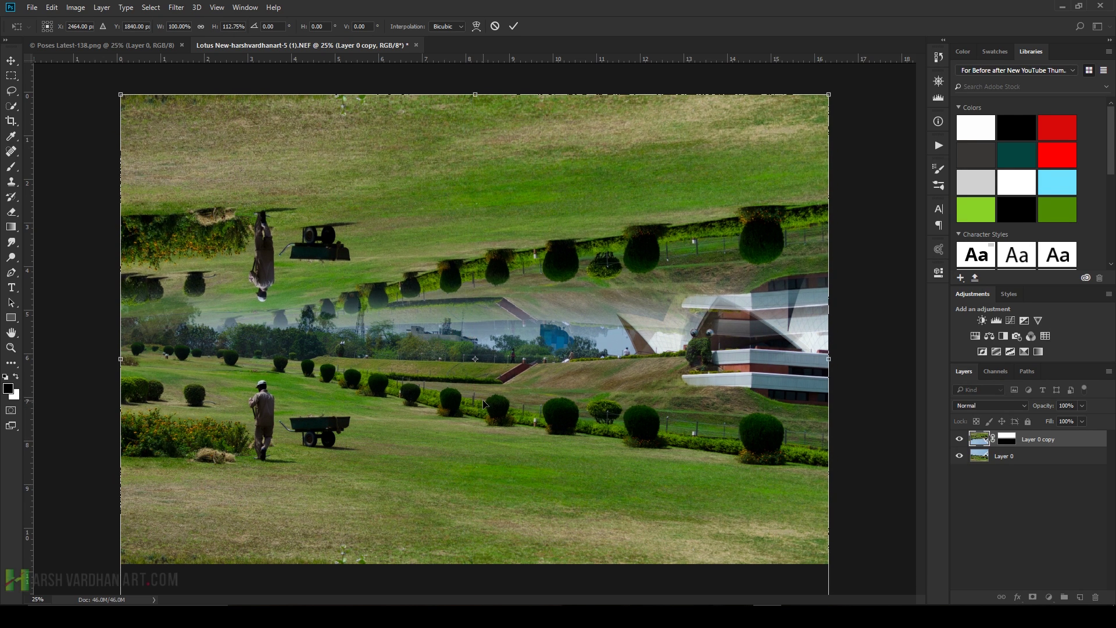
{"action": "scroll", "coordinate": [483, 404], "scroll_direction": "down", "scroll_amount": 1}
{"action": "left_click_drag", "start_coordinate": [476, 588], "coordinate": [475, 624]}
{"action": "key", "text": "Return"}
Merge both photo layers, rename the result 'Bg' and duplicate it.
{"action": "key", "text": "g"}
{"action": "left_click", "coordinate": [979, 457], "text": "shift"}
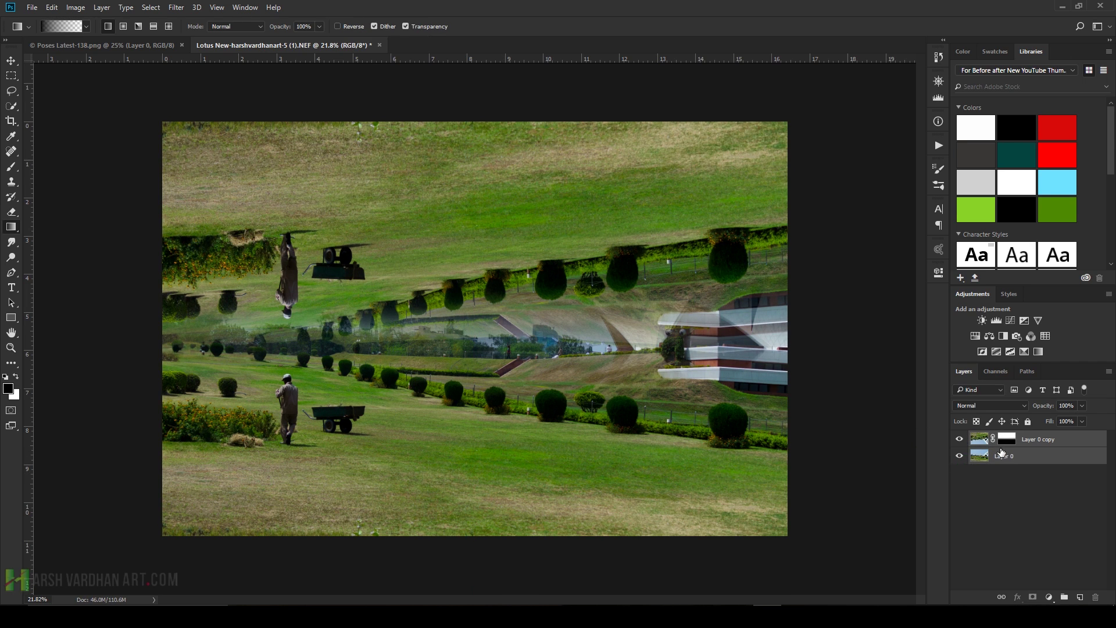
{"action": "key", "text": "ctrl+e"}
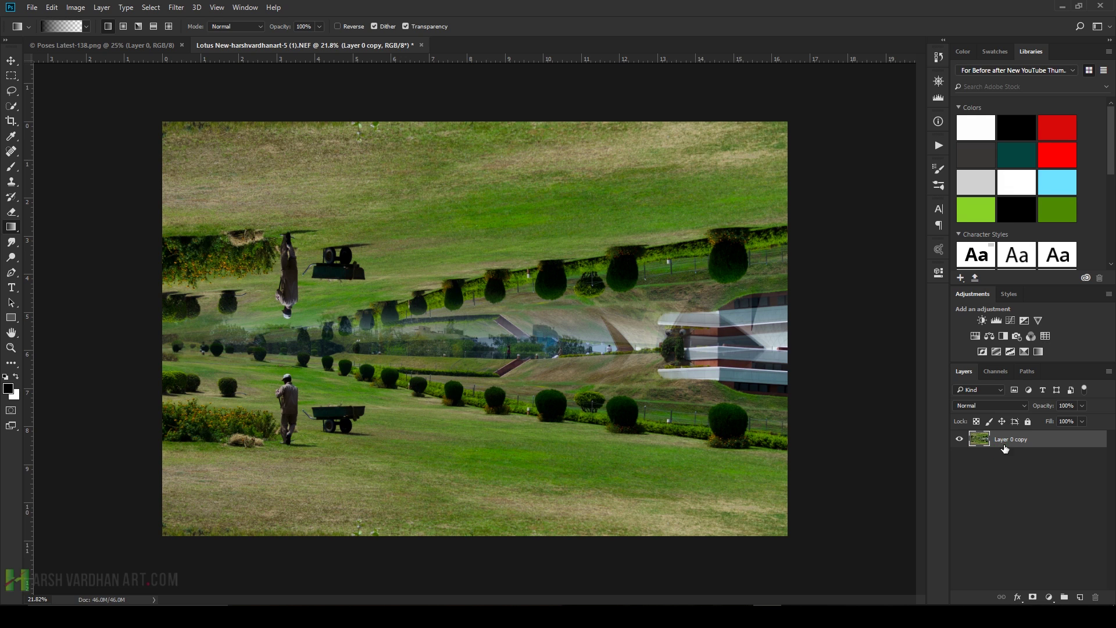
{"action": "double_click", "coordinate": [1010, 440]}
{"action": "type", "text": "Bg"}
{"action": "key", "text": "Return"}
{"action": "key", "text": "ctrl+j"}
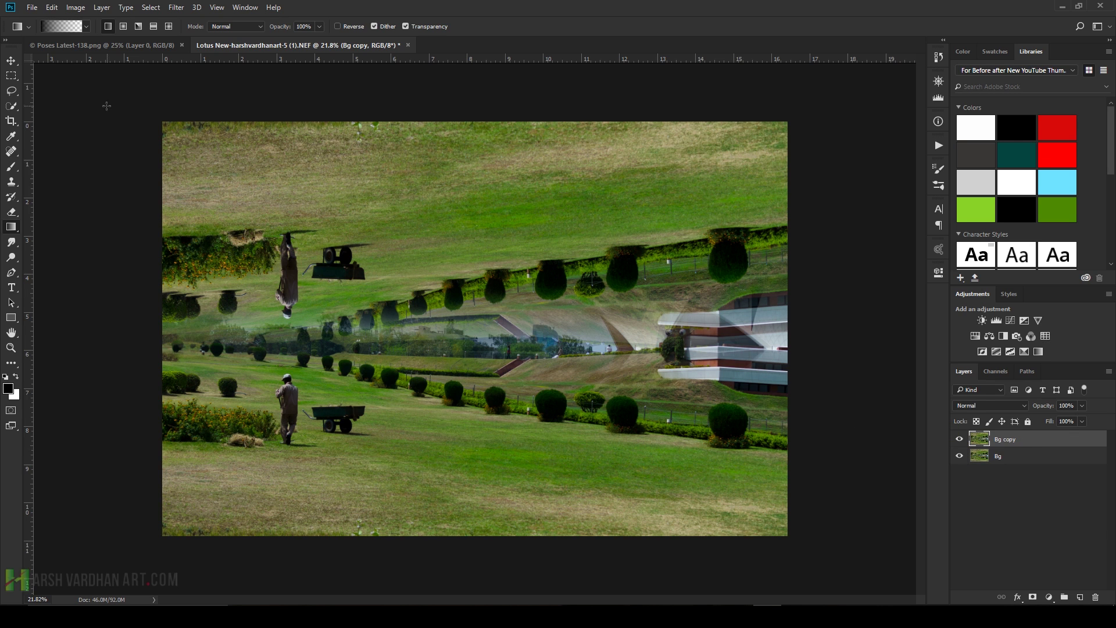
Bring the boy cut-out from Poses Latest-138.png into the lawn composite, converting its colour profile.
{"action": "left_click", "coordinate": [145, 44]}
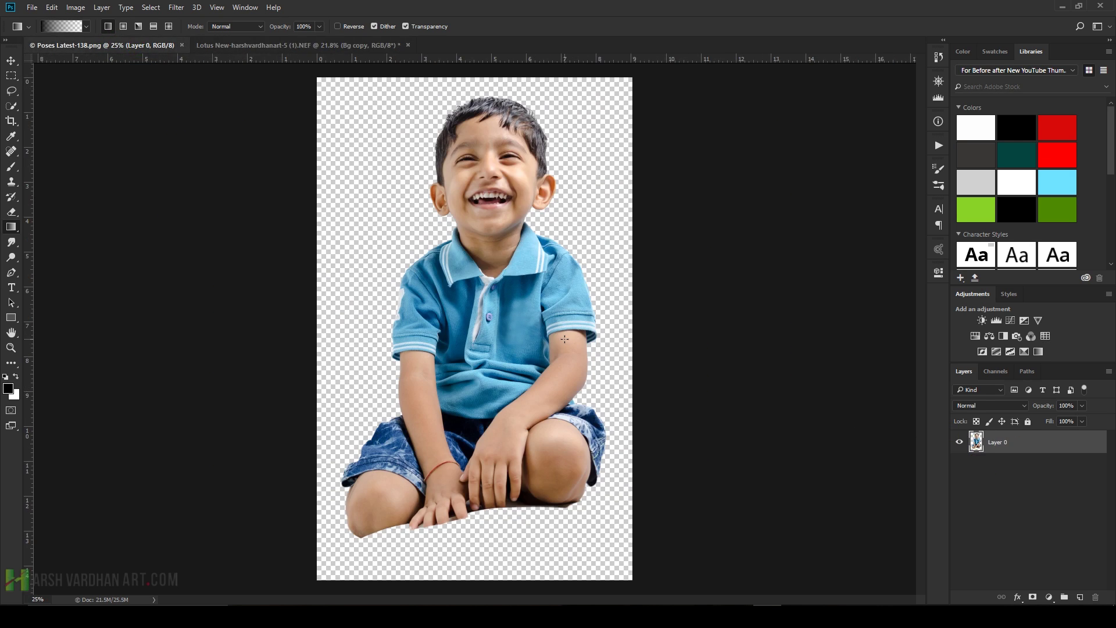
{"action": "key", "text": "v"}
{"action": "left_click_drag", "start_coordinate": [504, 256], "coordinate": [503, 361]}
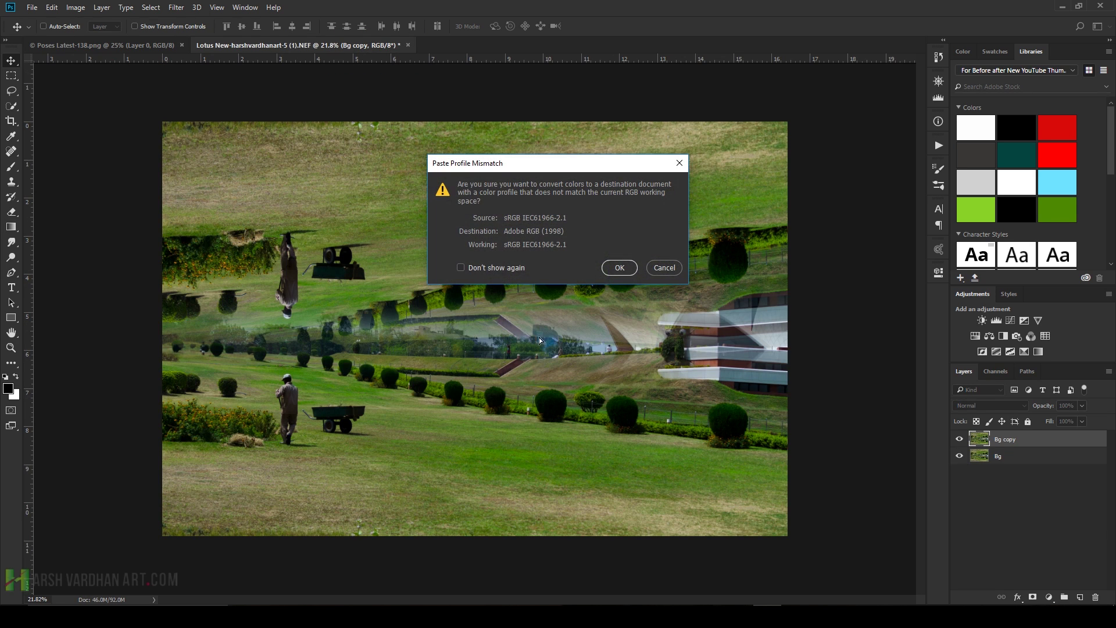
{"action": "left_click", "coordinate": [613, 267]}
Scale the boy to about 70% and position him on the lawn.
{"action": "key", "text": "ctrl+t"}
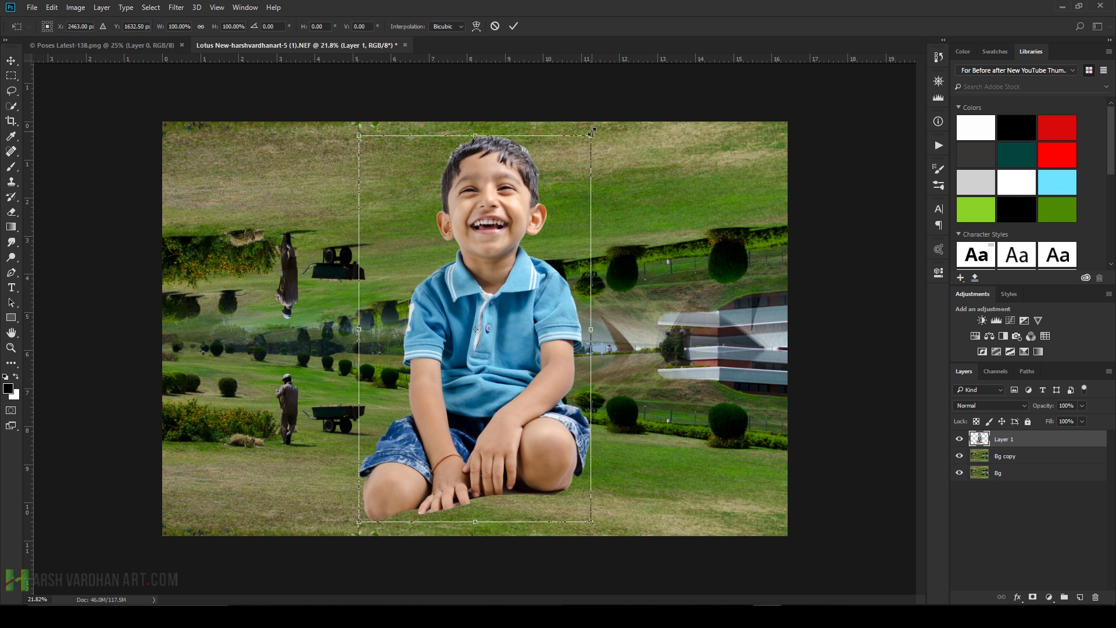
{"action": "left_click_drag", "start_coordinate": [591, 138], "coordinate": [567, 194]}
{"action": "left_click_drag", "start_coordinate": [510, 336], "coordinate": [507, 344]}
{"action": "key", "text": "Return"}
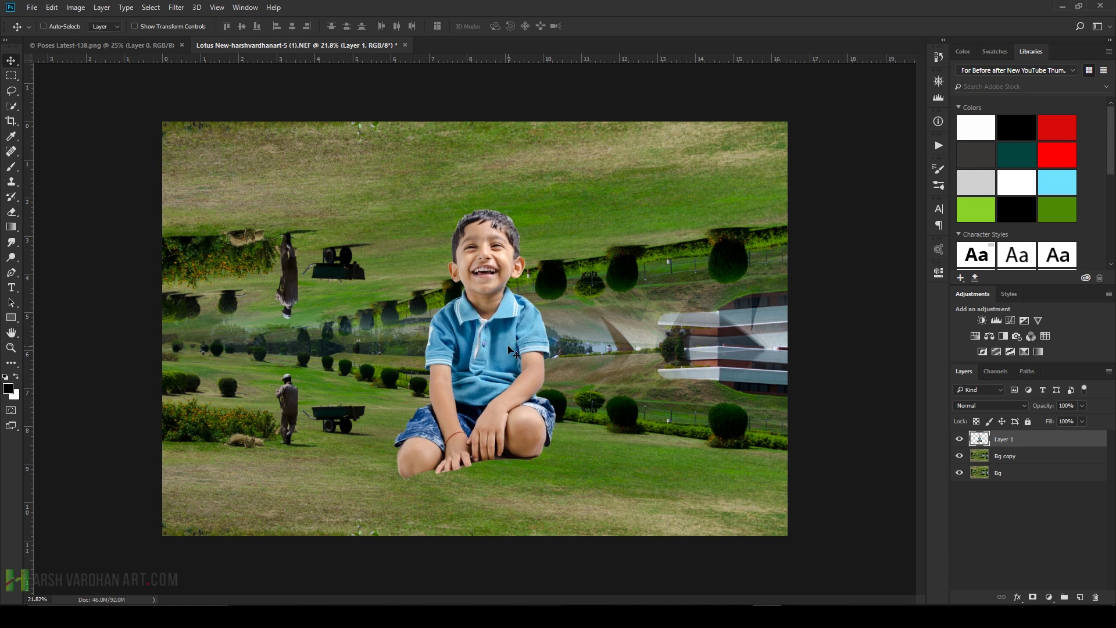
Open the Tilt-Shift blur on the Bg copy layer.
{"action": "left_click", "coordinate": [994, 460]}
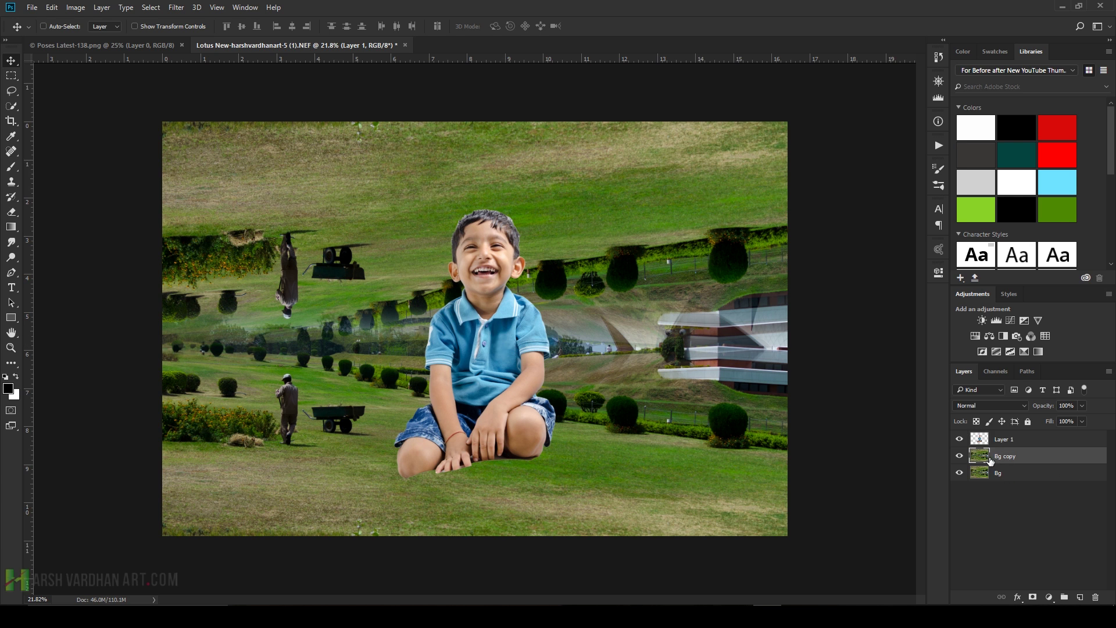
{"action": "left_click", "coordinate": [176, 7]}
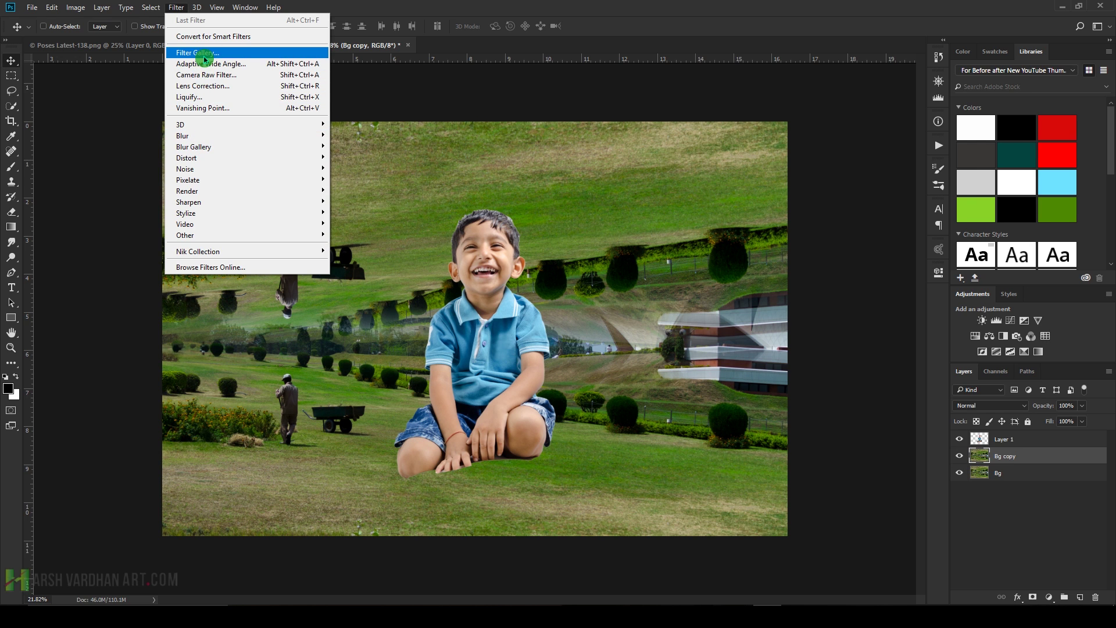
{"action": "mouse_move", "coordinate": [214, 148]}
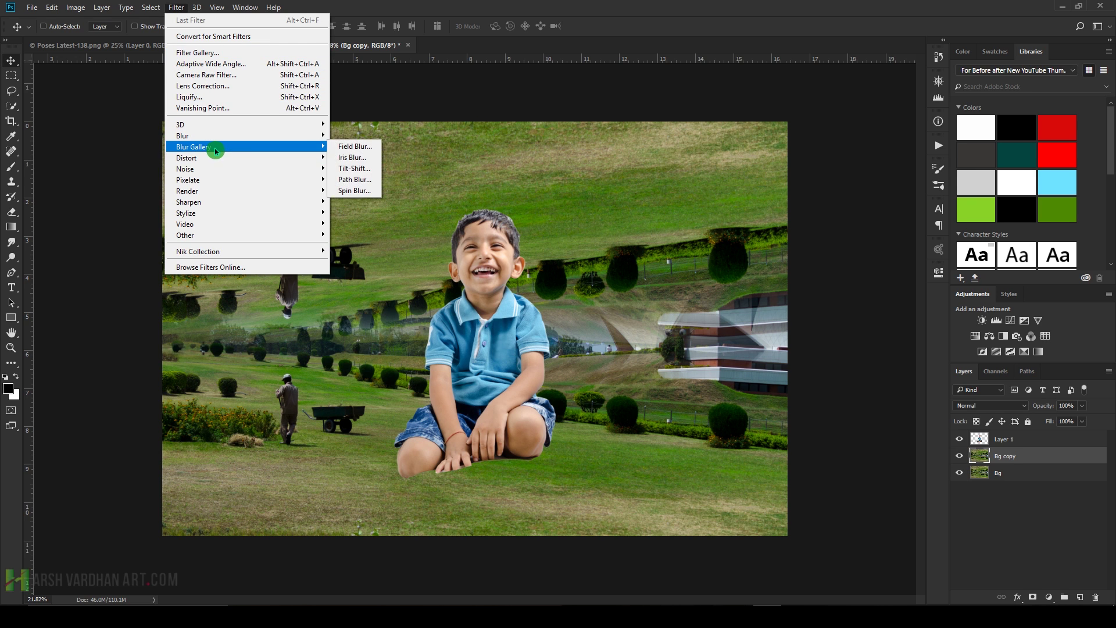
{"action": "left_click", "coordinate": [354, 169]}
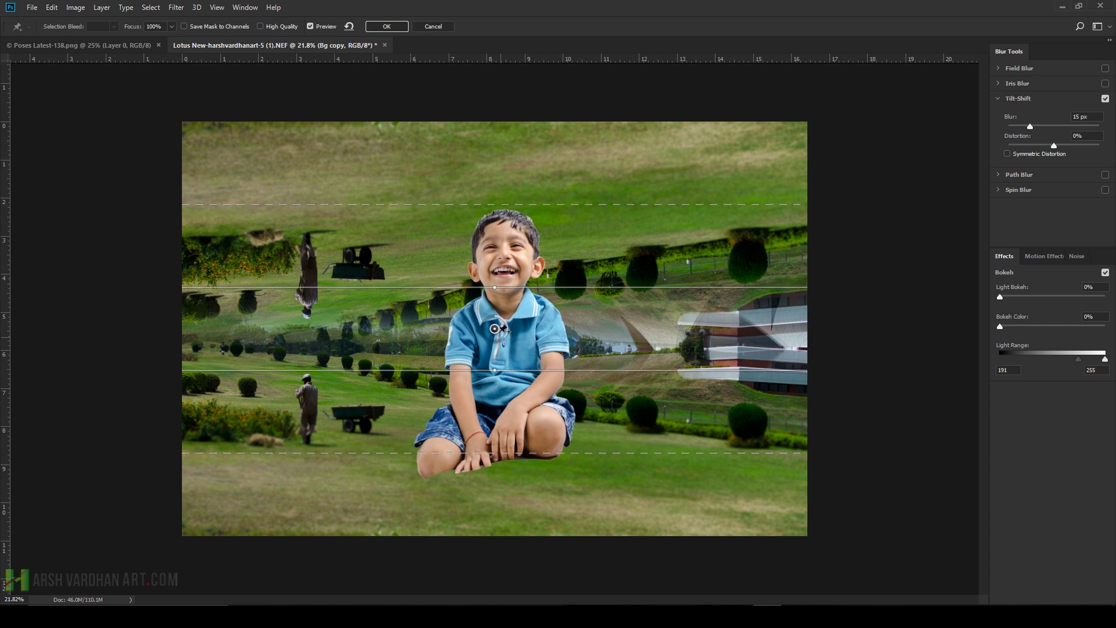
Narrow the sharp band around the boy's feet and set the blur to 465 px.
{"action": "left_click_drag", "start_coordinate": [495, 329], "coordinate": [495, 439]}
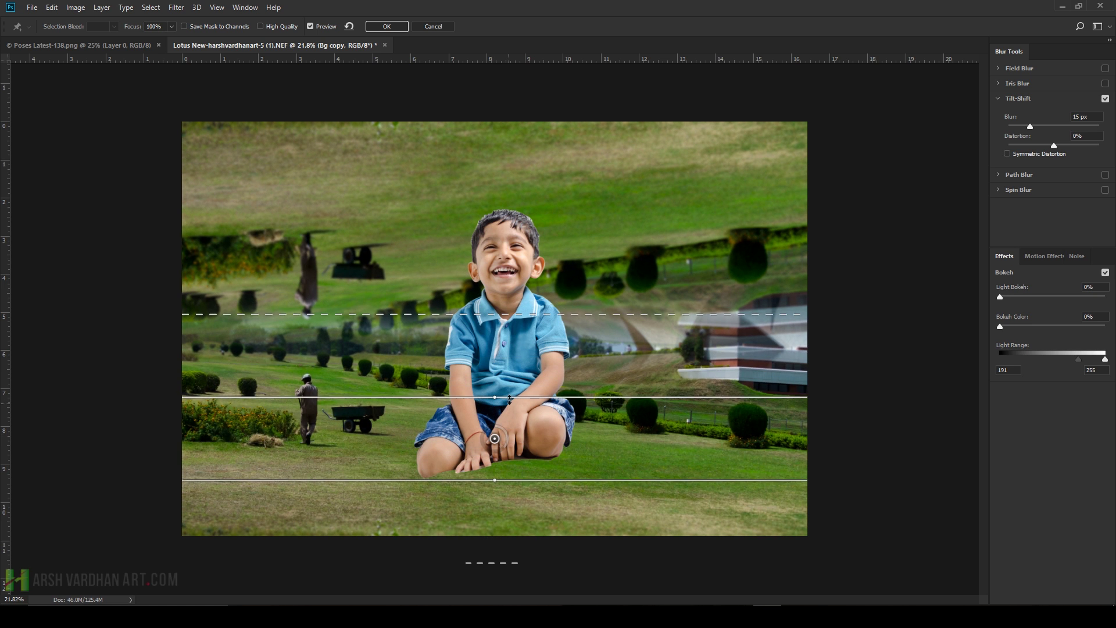
{"action": "left_click_drag", "start_coordinate": [510, 400], "coordinate": [510, 431]}
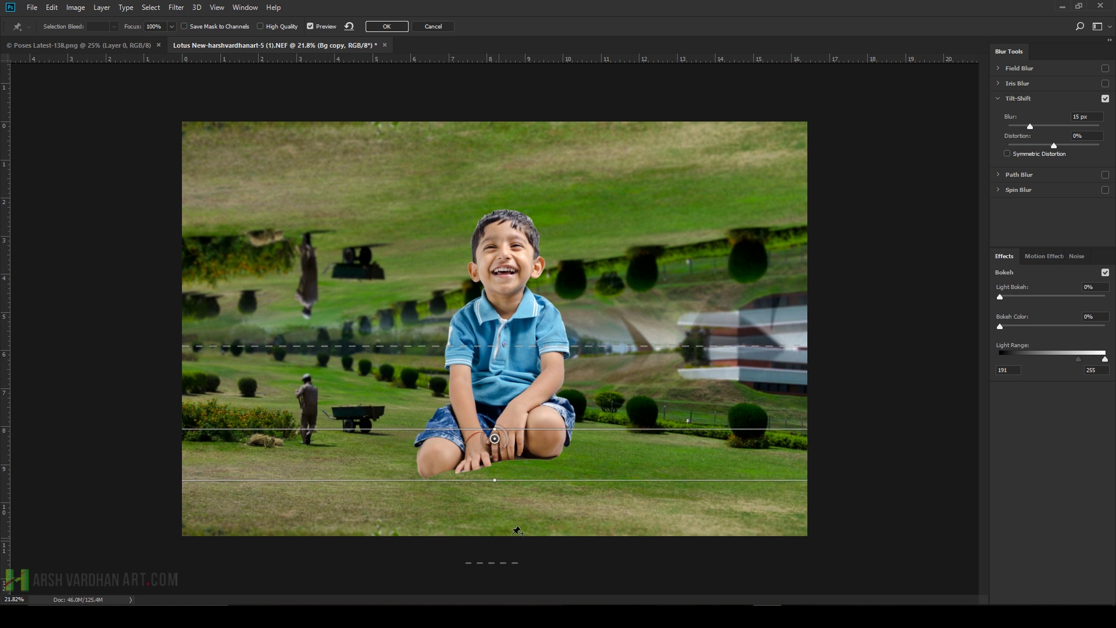
{"action": "left_click_drag", "start_coordinate": [521, 479], "coordinate": [530, 465]}
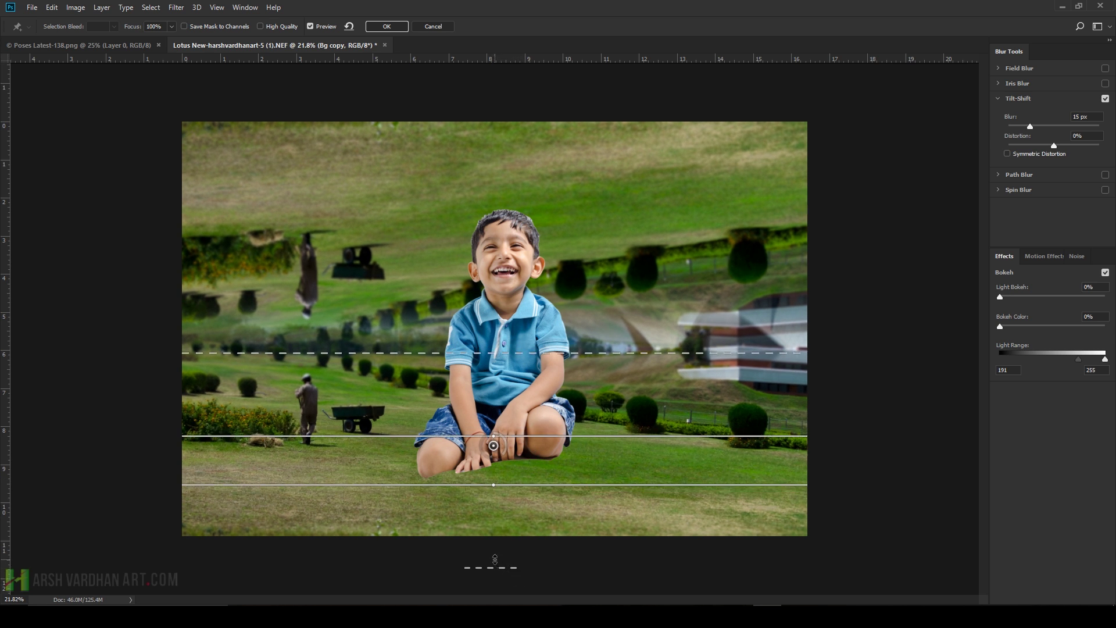
{"action": "left_click_drag", "start_coordinate": [494, 550], "coordinate": [502, 522]}
{"action": "left_click_drag", "start_coordinate": [526, 485], "coordinate": [523, 481]}
{"action": "left_click_drag", "start_coordinate": [506, 524], "coordinate": [506, 516]}
{"action": "left_click_drag", "start_coordinate": [432, 439], "coordinate": [430, 446]}
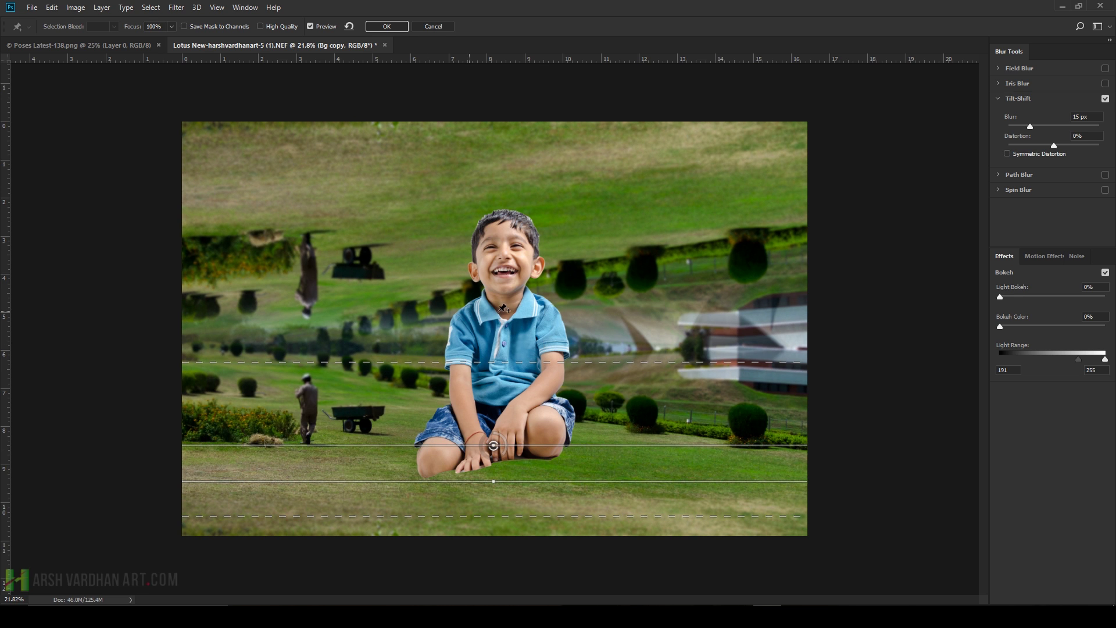
{"action": "left_click_drag", "start_coordinate": [1034, 130], "coordinate": [1098, 129]}
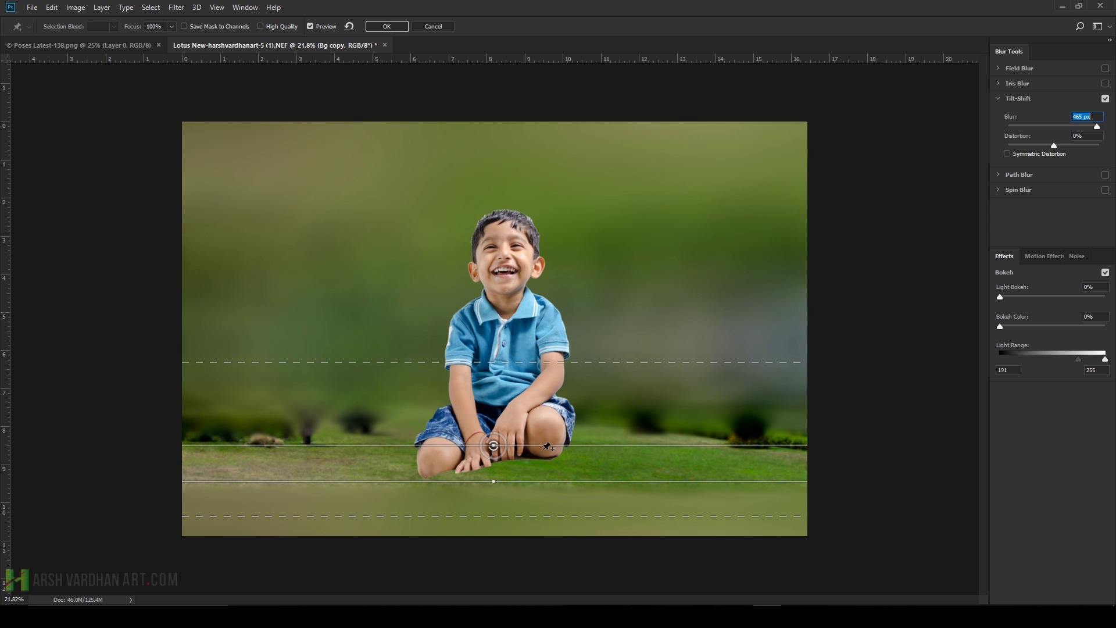
{"action": "left_click", "coordinate": [703, 456]}
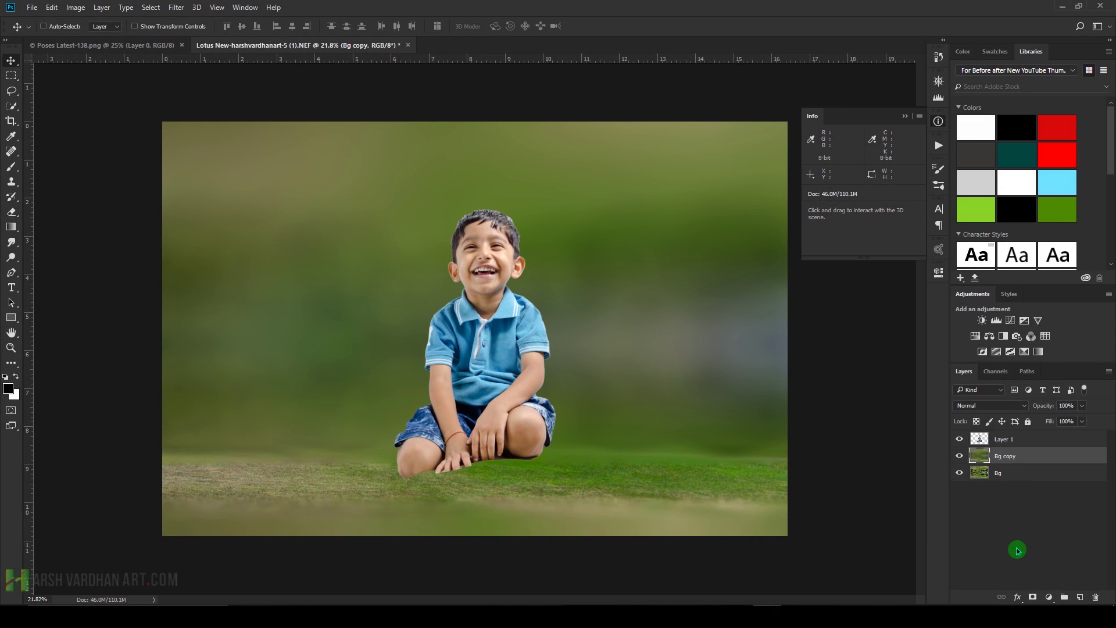
Move the boy's layer slightly lower on the lawn.
{"action": "left_click", "coordinate": [1018, 551]}
{"action": "left_click", "coordinate": [988, 440]}
{"action": "left_click", "coordinate": [488, 465], "text": "ctrl"}
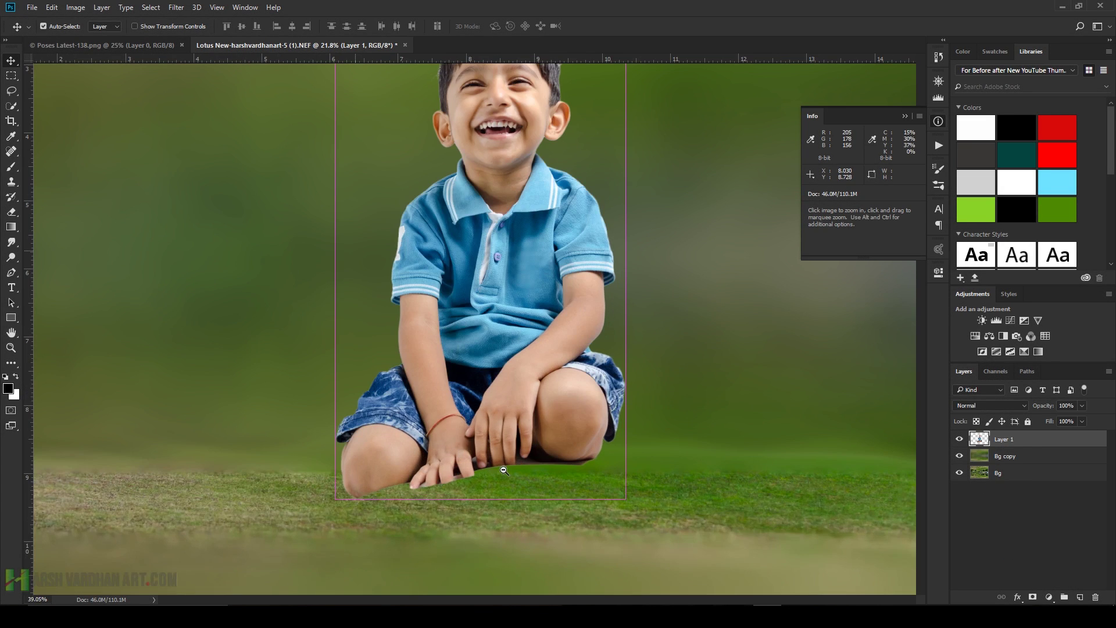
{"action": "left_click", "coordinate": [504, 470], "text": "ctrl+alt"}
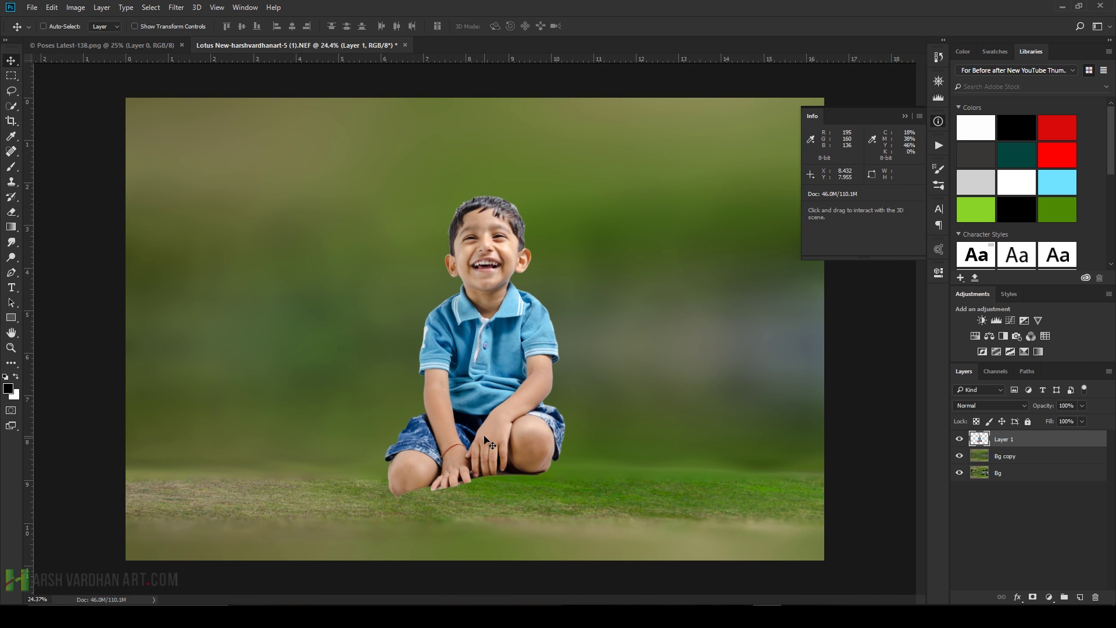
{"action": "left_click_drag", "start_coordinate": [494, 440], "coordinate": [493, 449]}
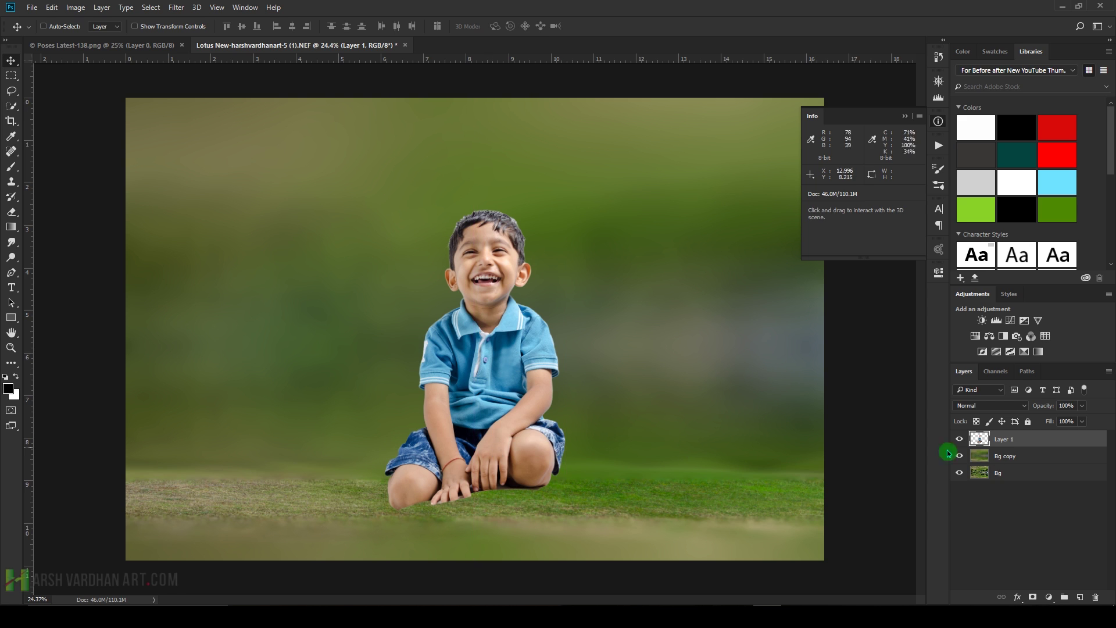
Add a layer mask to the boy's layer and rename it 'boy'.
{"action": "left_click", "coordinate": [1032, 597]}
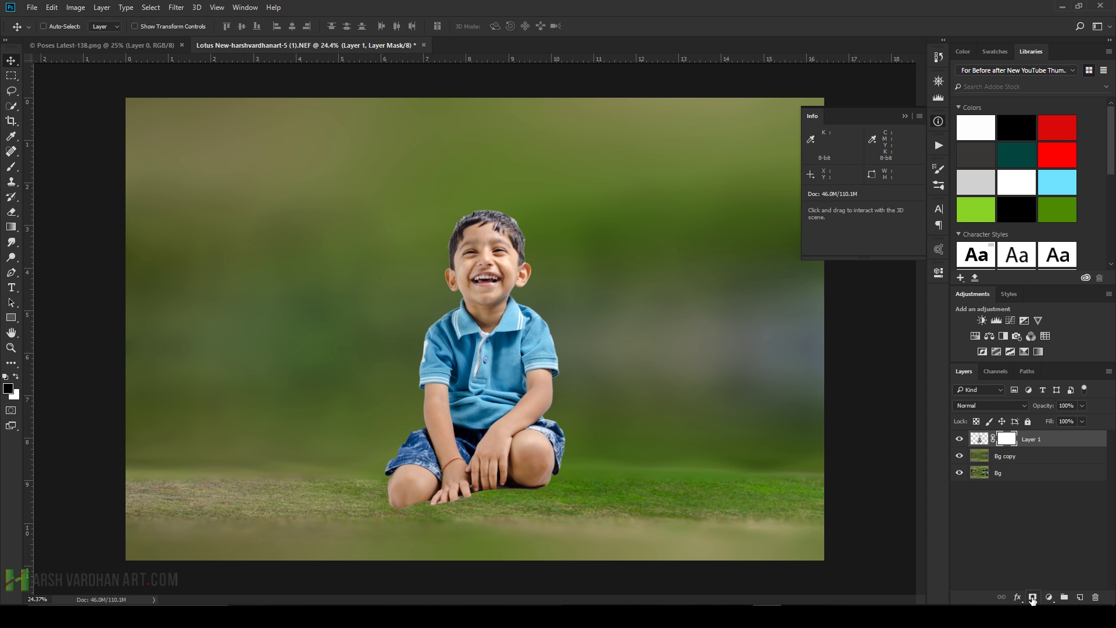
{"action": "double_click", "coordinate": [1030, 440]}
{"action": "key", "text": "Return"}
{"action": "scroll", "coordinate": [567, 491], "scroll_direction": "up", "scroll_amount": 3}
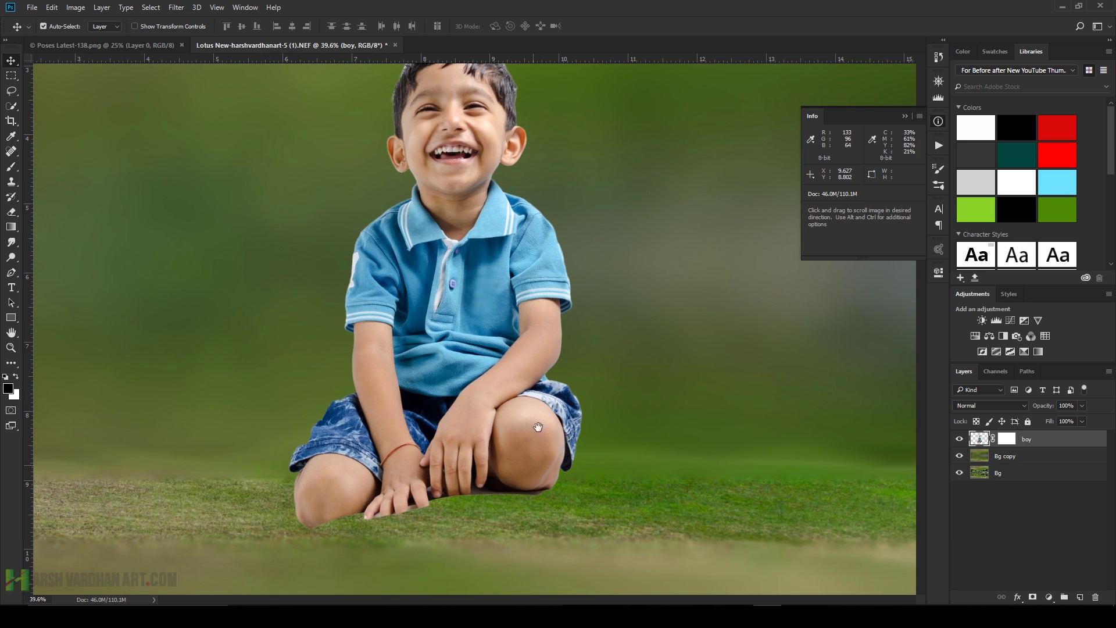
{"action": "left_click_drag", "start_coordinate": [551, 492], "coordinate": [489, 502]}
{"action": "scroll", "coordinate": [539, 406], "scroll_direction": "up", "scroll_amount": 3}
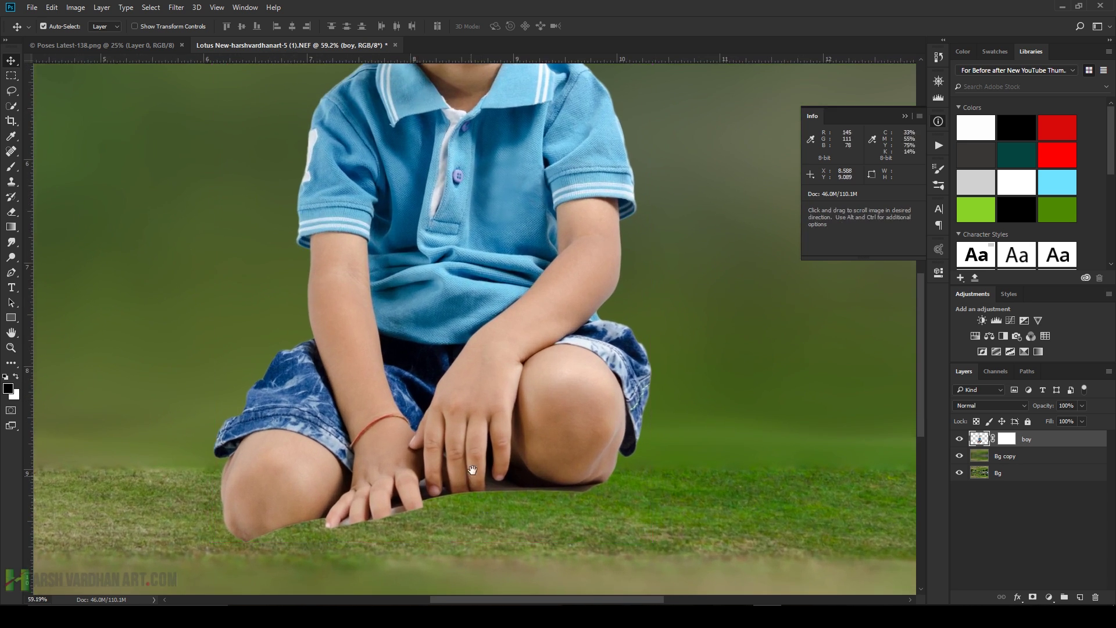
Choose the 134 px grass brush preset.
{"action": "key", "text": "b"}
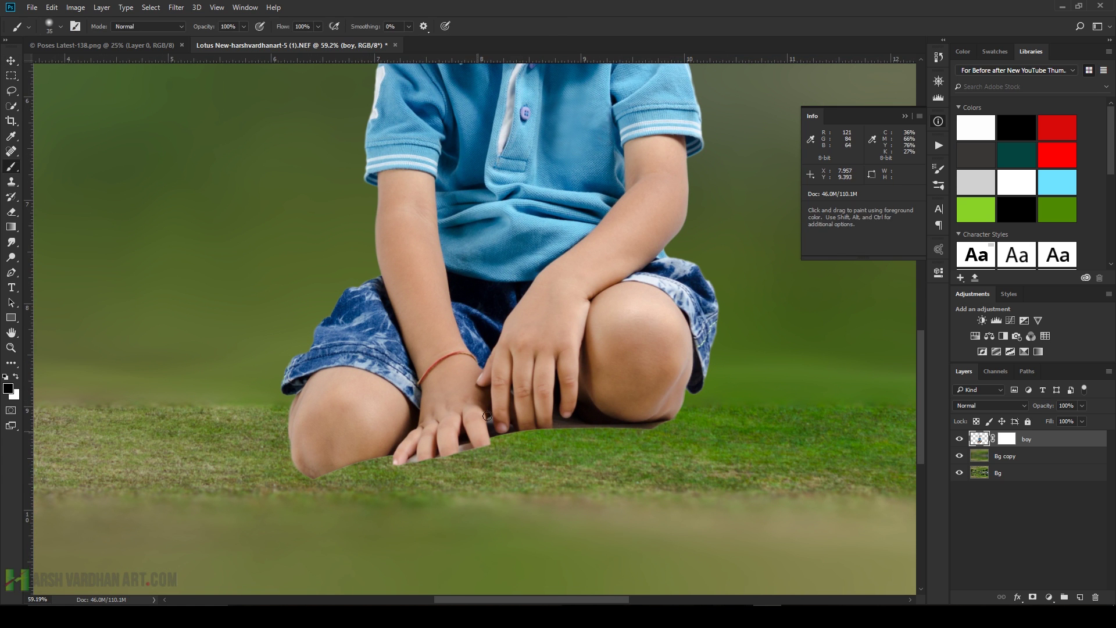
{"action": "right_click", "coordinate": [509, 442]}
{"action": "left_click", "coordinate": [562, 359]}
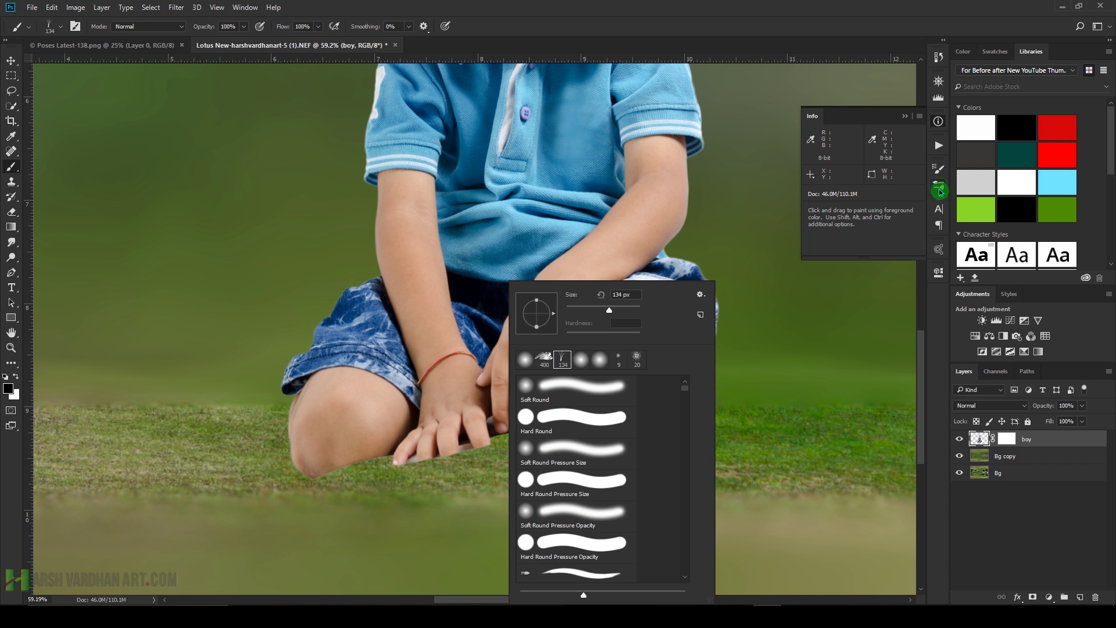
{"action": "left_click", "coordinate": [938, 170]}
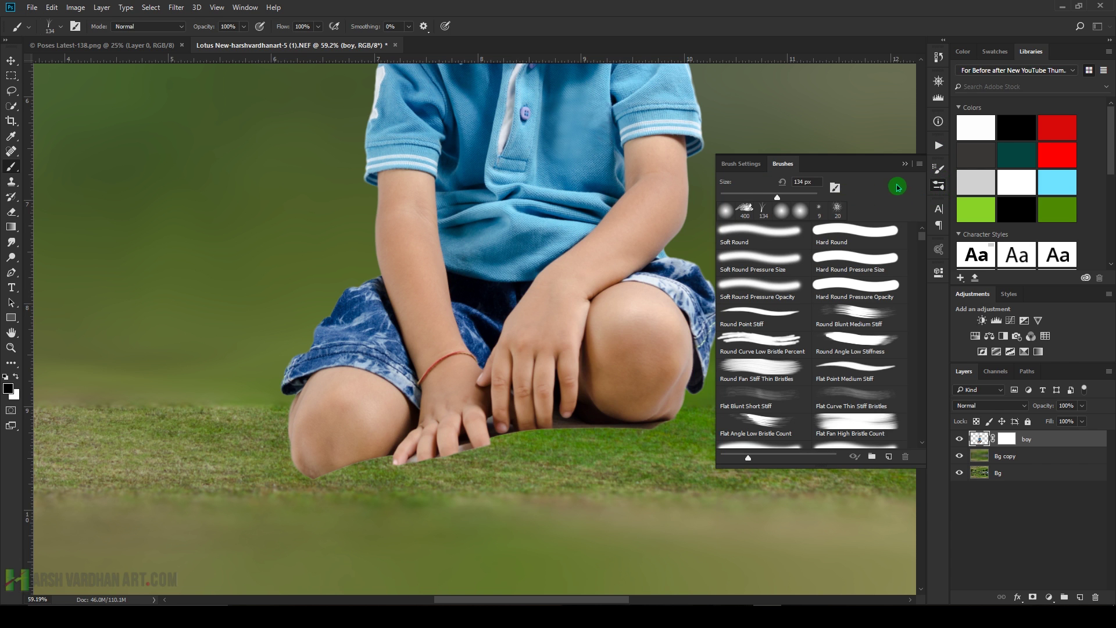
{"action": "left_click", "coordinate": [736, 163]}
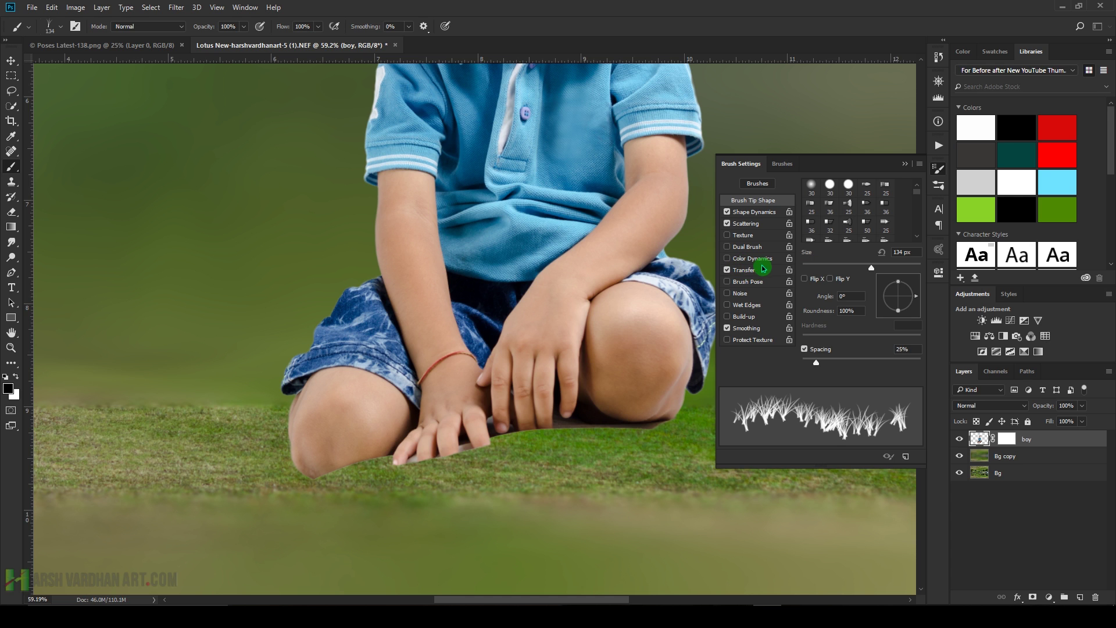
{"action": "left_click", "coordinate": [905, 167]}
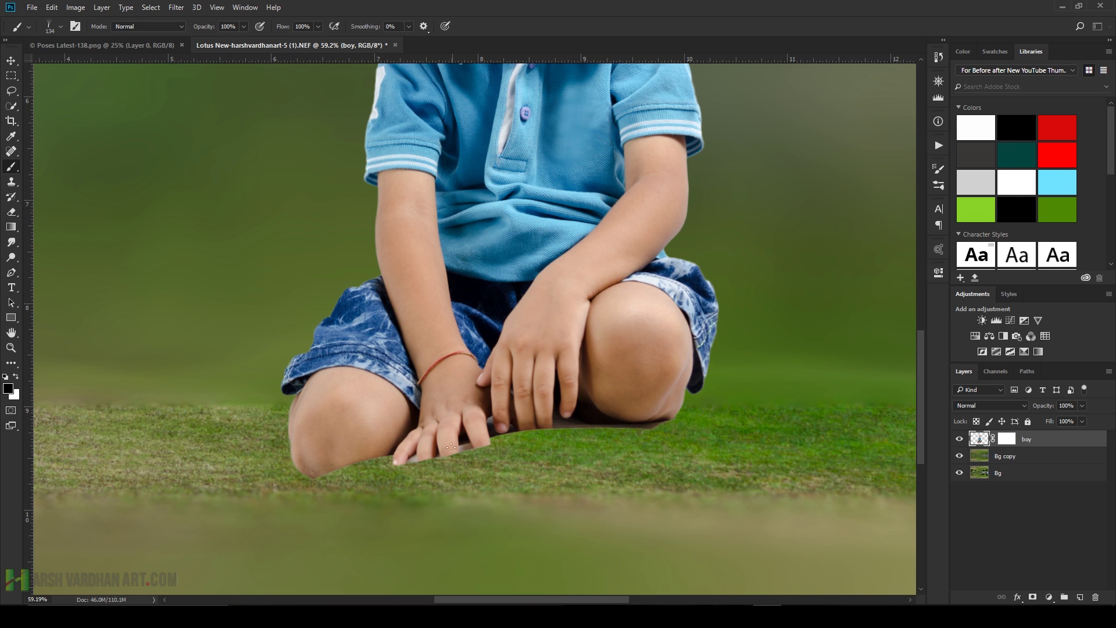
Paint black grass blades on the boy's mask along his legs' ground edge.
{"action": "left_click_drag", "start_coordinate": [437, 460], "coordinate": [486, 450]}
{"action": "key", "text": "ctrl+z"}
{"action": "left_click", "coordinate": [1010, 438]}
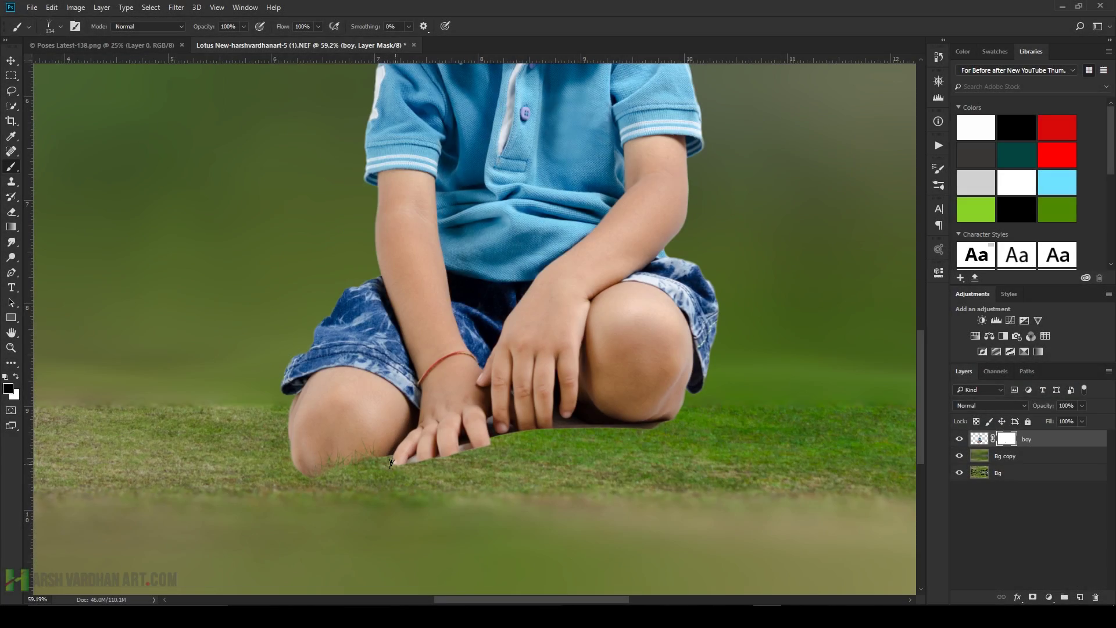
{"action": "mouse_move", "coordinate": [391, 463]}
{"action": "left_mouse_down"}
{"action": "mouse_move", "coordinate": [451, 469]}
{"action": "mouse_move", "coordinate": [495, 453]}
{"action": "mouse_move", "coordinate": [405, 466]}
{"action": "mouse_move", "coordinate": [580, 433]}
{"action": "left_mouse_up"}
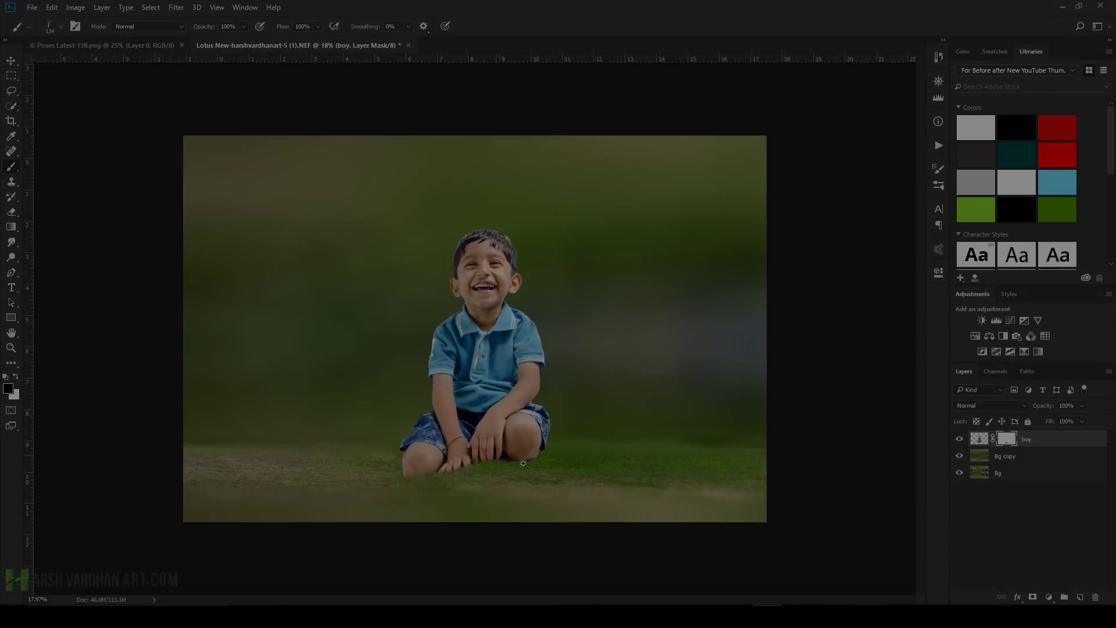
{"action": "scroll", "coordinate": [487, 477], "scroll_direction": "up", "scroll_amount": 3}
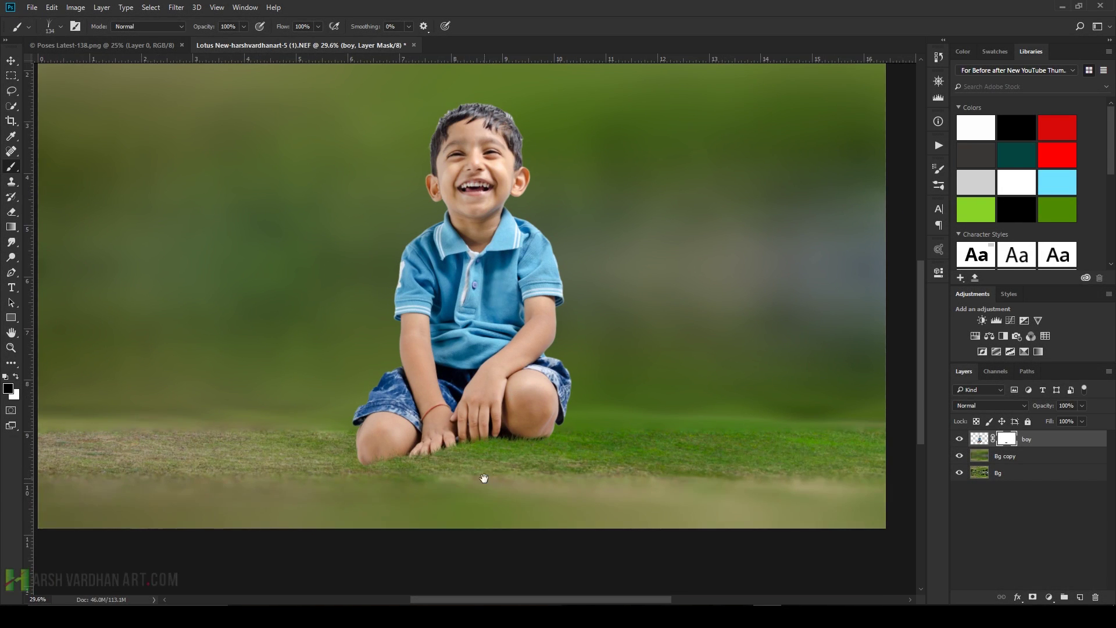
Create a new layer named 'shadow' above Bg copy.
{"action": "left_click", "coordinate": [983, 456]}
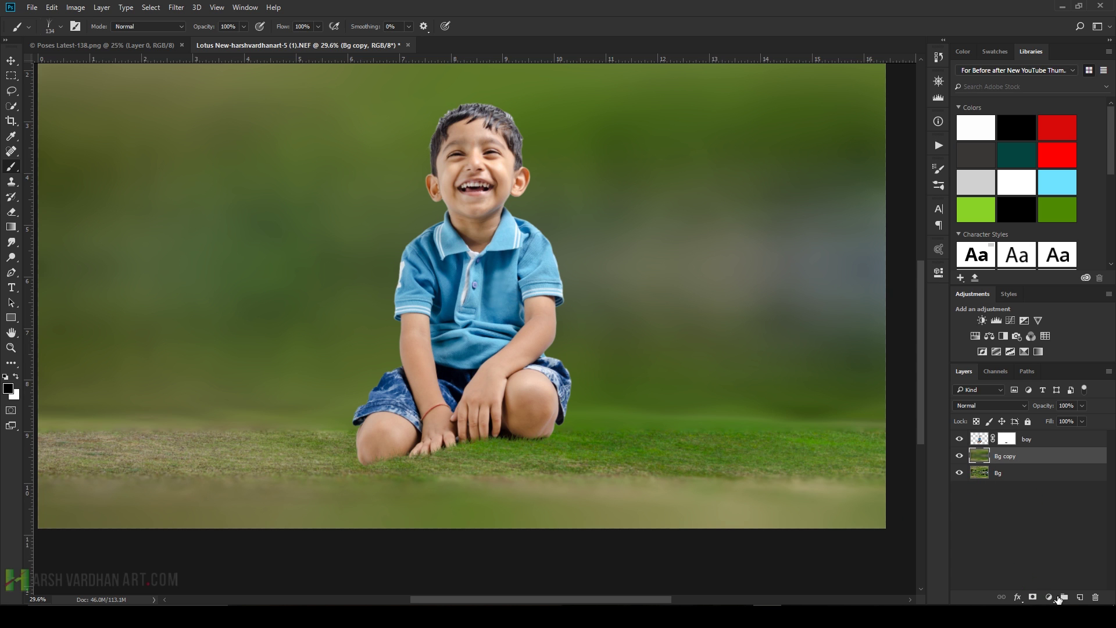
{"action": "left_click", "coordinate": [1079, 597]}
{"action": "double_click", "coordinate": [1003, 455]}
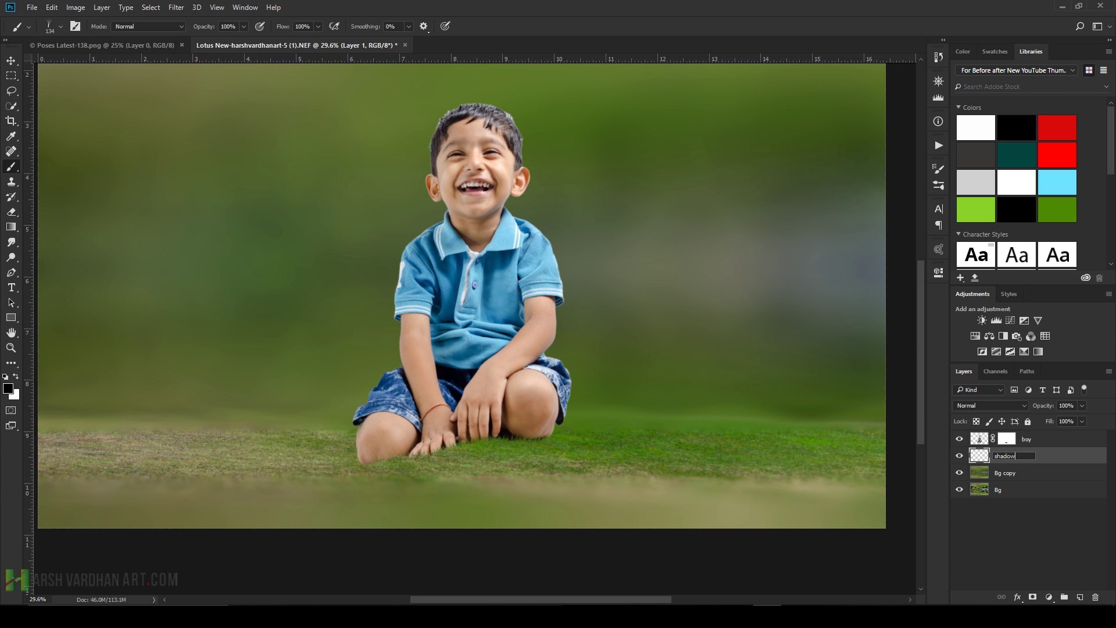
{"action": "key", "text": "Return"}
Paint faint black shading under both knees with a soft round brush at 10% opacity.
{"action": "right_click", "coordinate": [480, 337]}
{"action": "left_click", "coordinate": [523, 391]}
{"action": "key", "text": "Return"}
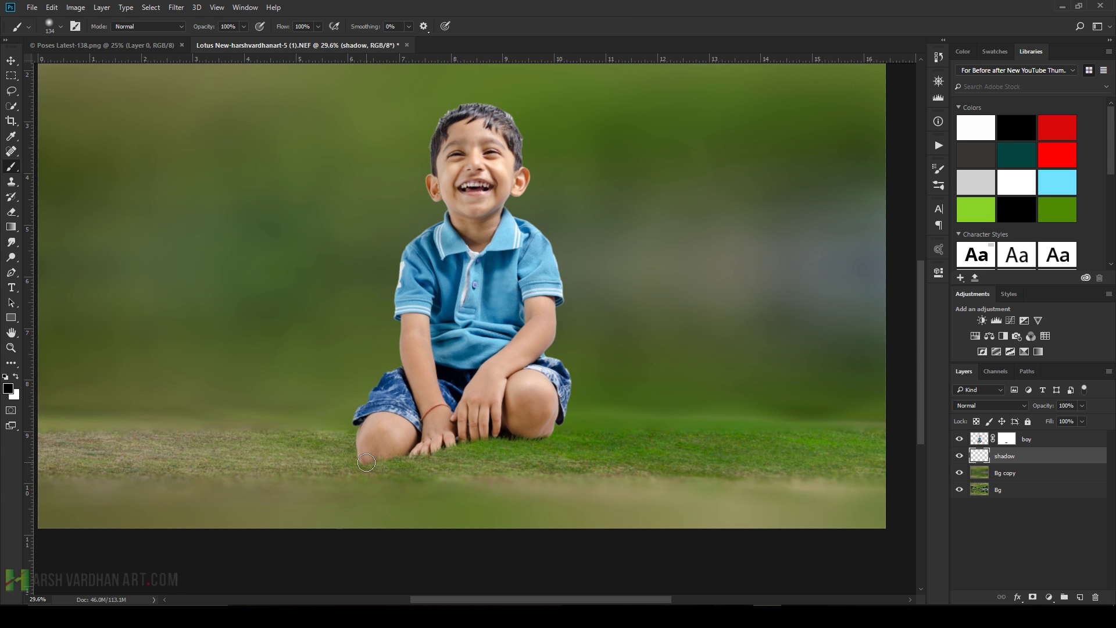
{"action": "left_click", "coordinate": [228, 26]}
{"action": "type", "text": "10"}
{"action": "key", "text": "Return"}
{"action": "mouse_move", "coordinate": [539, 421]}
{"action": "left_mouse_down"}
{"action": "mouse_move", "coordinate": [526, 435]}
{"action": "mouse_move", "coordinate": [507, 431]}
{"action": "mouse_move", "coordinate": [567, 430]}
{"action": "mouse_move", "coordinate": [385, 430]}
{"action": "mouse_move", "coordinate": [357, 453]}
{"action": "left_mouse_up"}
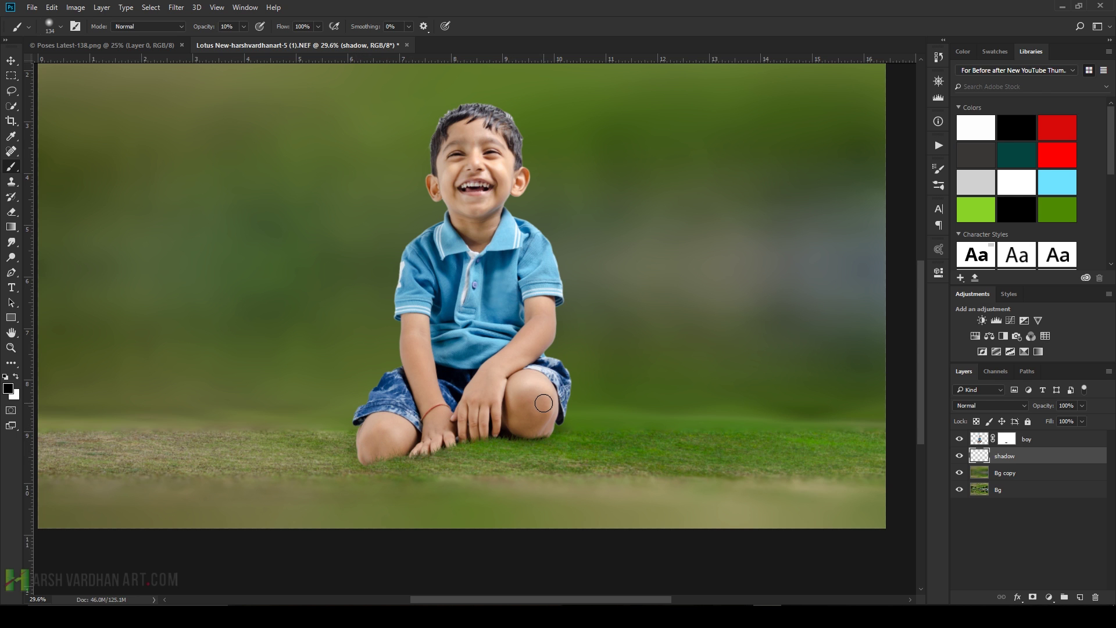
{"action": "left_click_drag", "start_coordinate": [355, 437], "coordinate": [359, 453]}
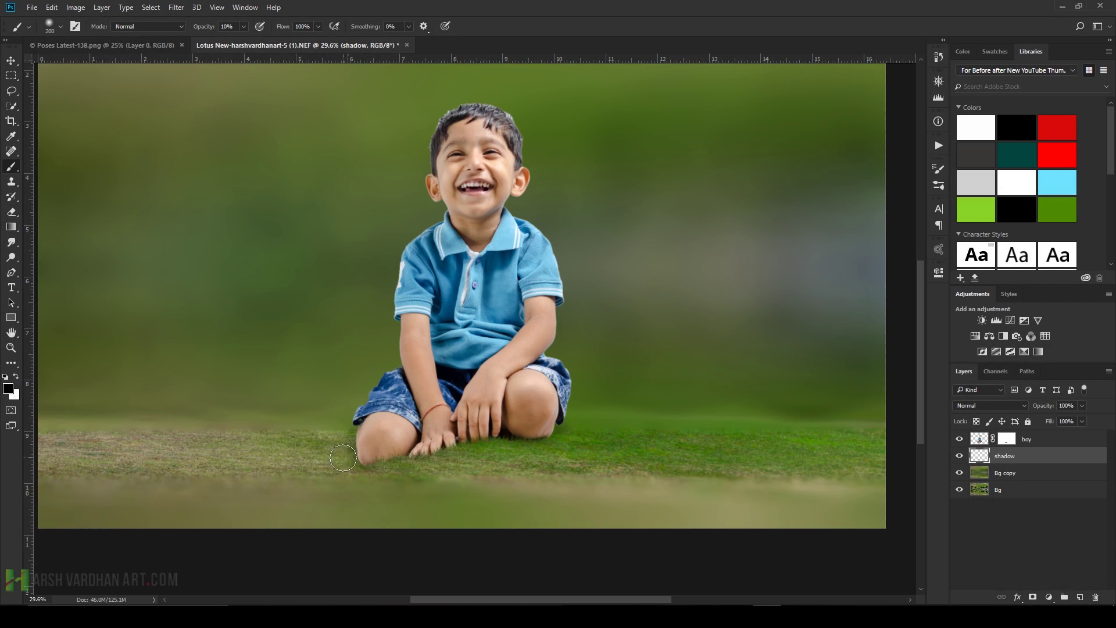
Mask away the light fringe along the boy's hair edge.
{"action": "scroll", "coordinate": [343, 458], "scroll_direction": "down", "scroll_amount": 2}
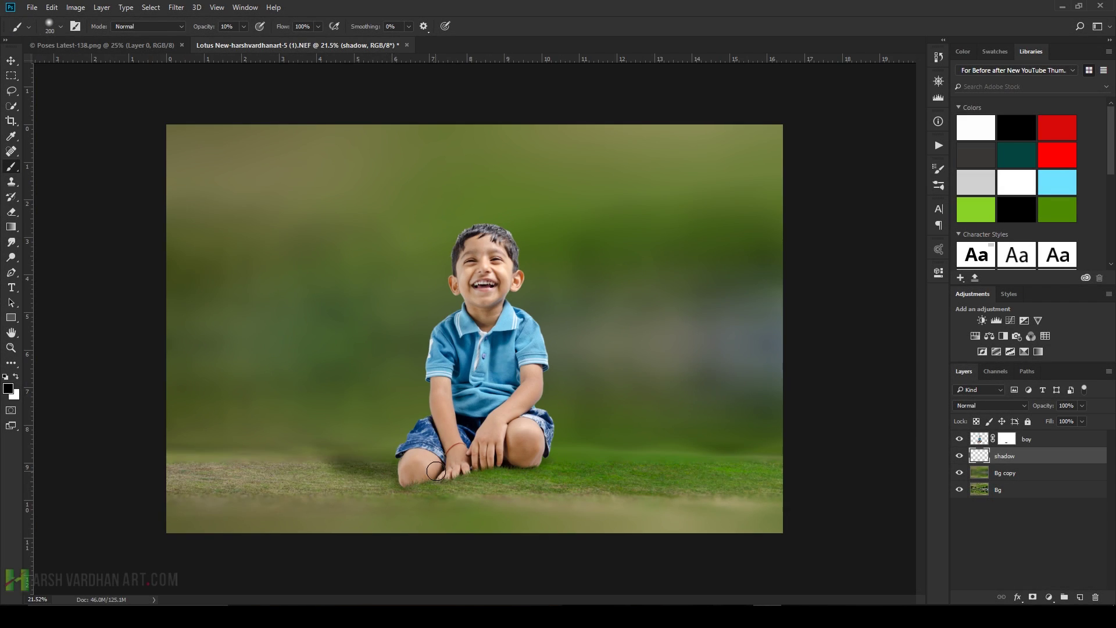
{"action": "key", "text": "e"}
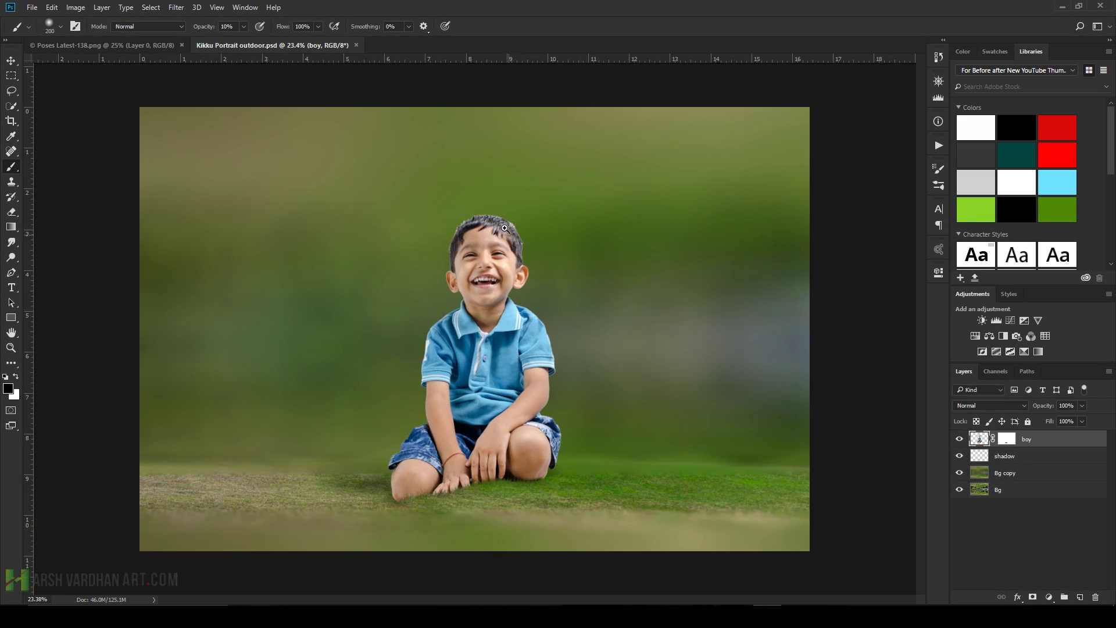
{"action": "mouse_move", "coordinate": [497, 291]}
{"action": "left_mouse_down"}
{"action": "mouse_move", "coordinate": [617, 256]}
{"action": "mouse_move", "coordinate": [645, 233]}
{"action": "left_mouse_up"}
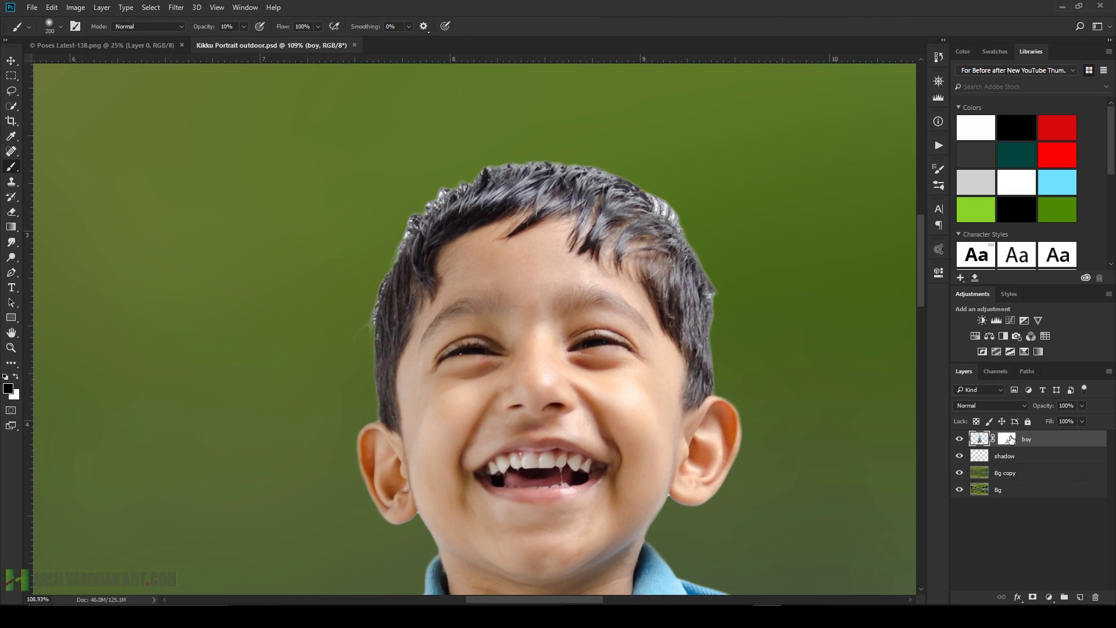
{"action": "left_click", "coordinate": [1011, 439]}
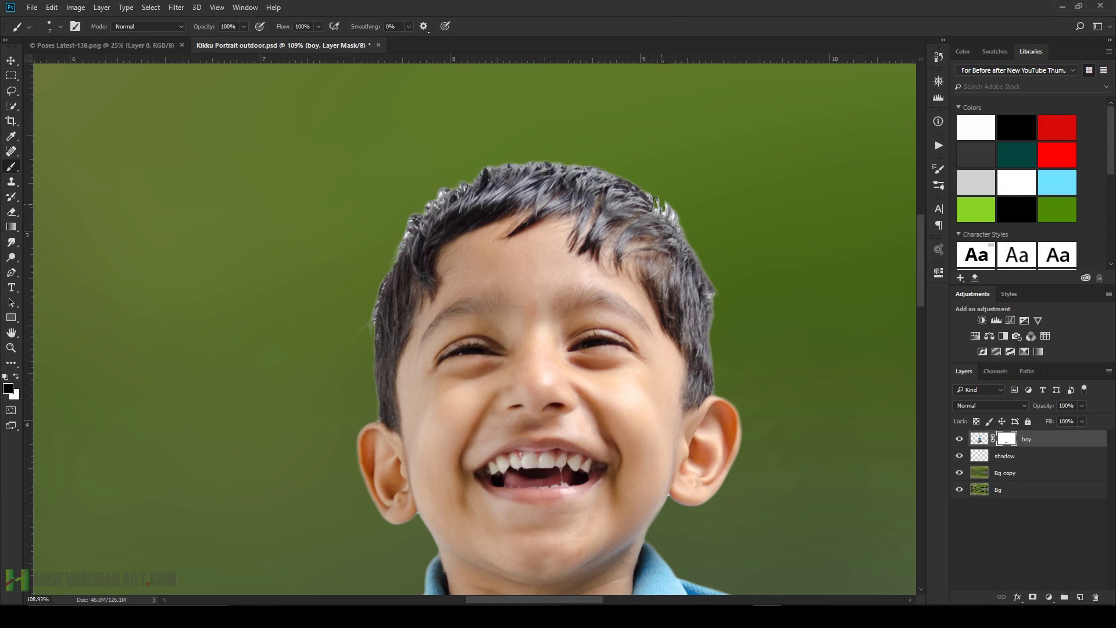
{"action": "key", "text": "bracketright"}
{"action": "left_click_drag", "start_coordinate": [654, 197], "coordinate": [686, 234]}
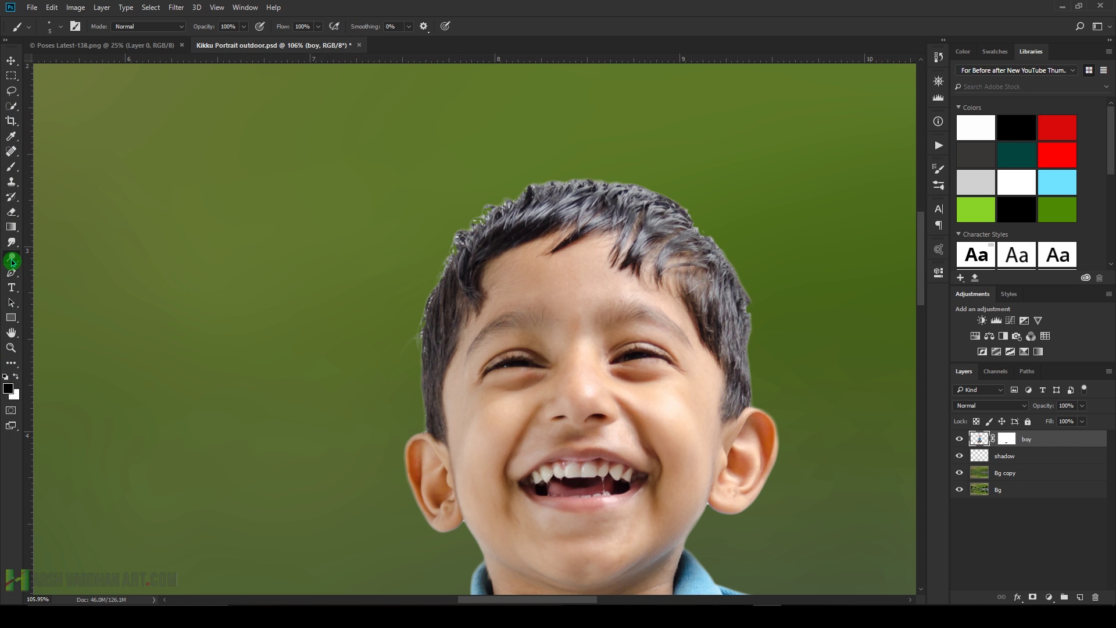
Select the Smudge Tool with a soft 15 px brush tip.
{"action": "left_click", "coordinate": [13, 263]}
{"action": "left_click", "coordinate": [13, 244]}
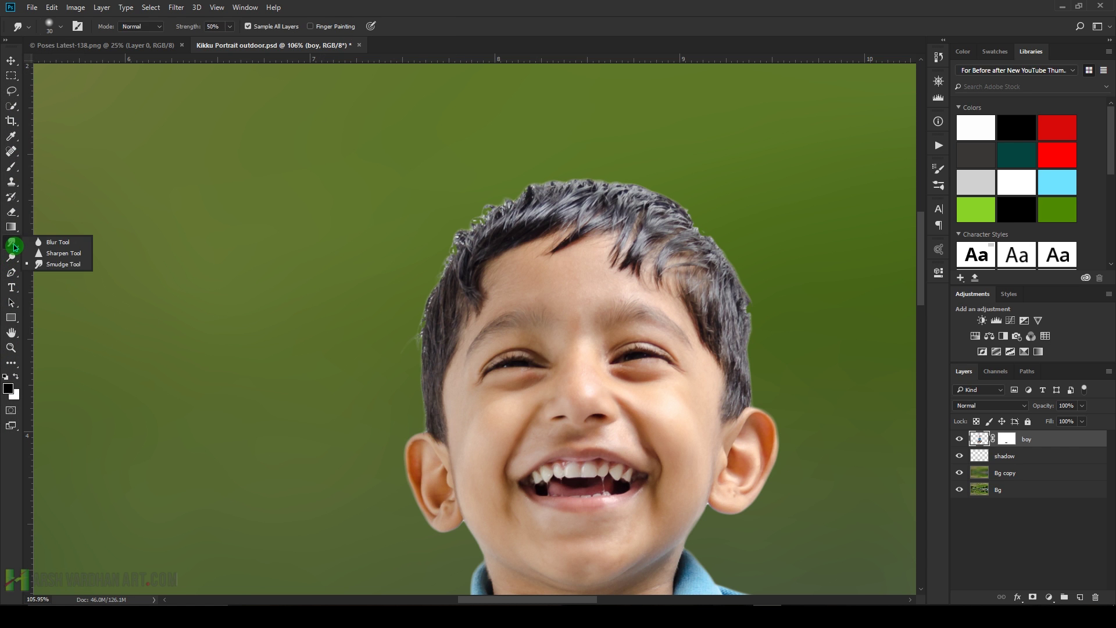
{"action": "left_click", "coordinate": [55, 264]}
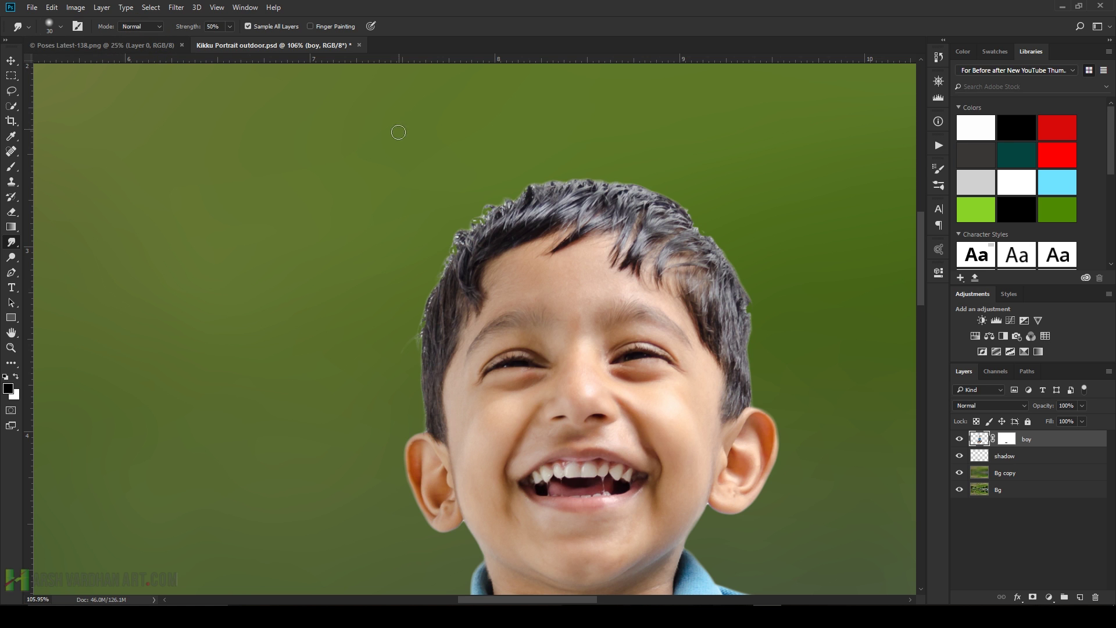
{"action": "right_click", "coordinate": [514, 122]}
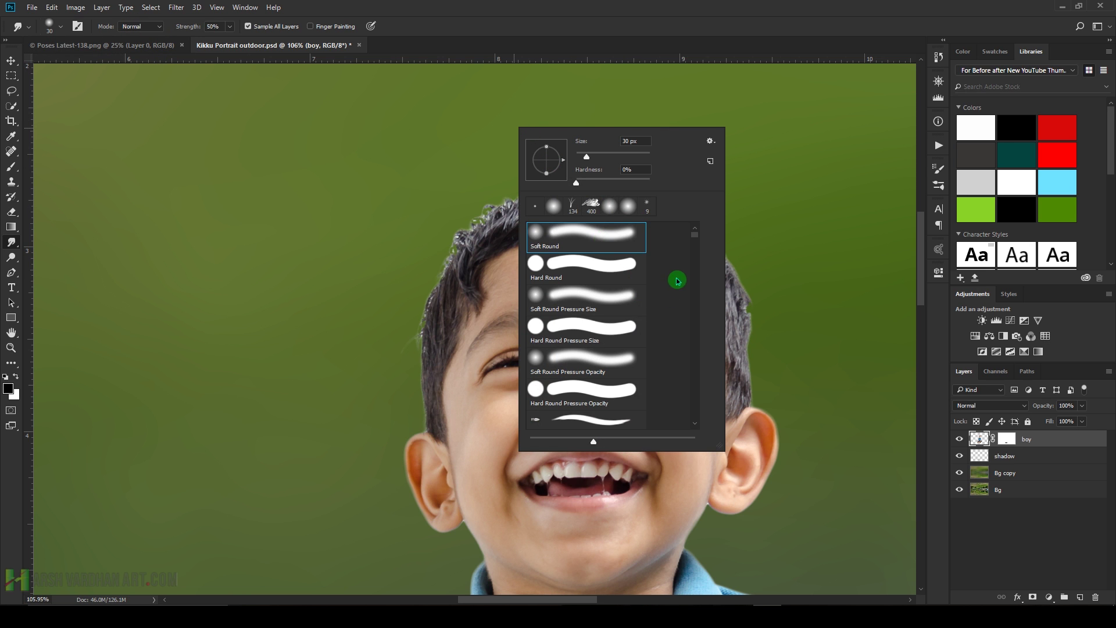
{"action": "scroll", "coordinate": [640, 325], "scroll_direction": "down", "scroll_amount": 2}
{"action": "scroll", "coordinate": [641, 325], "scroll_direction": "up", "scroll_amount": 2}
{"action": "scroll", "coordinate": [641, 325], "scroll_direction": "down", "scroll_amount": 4}
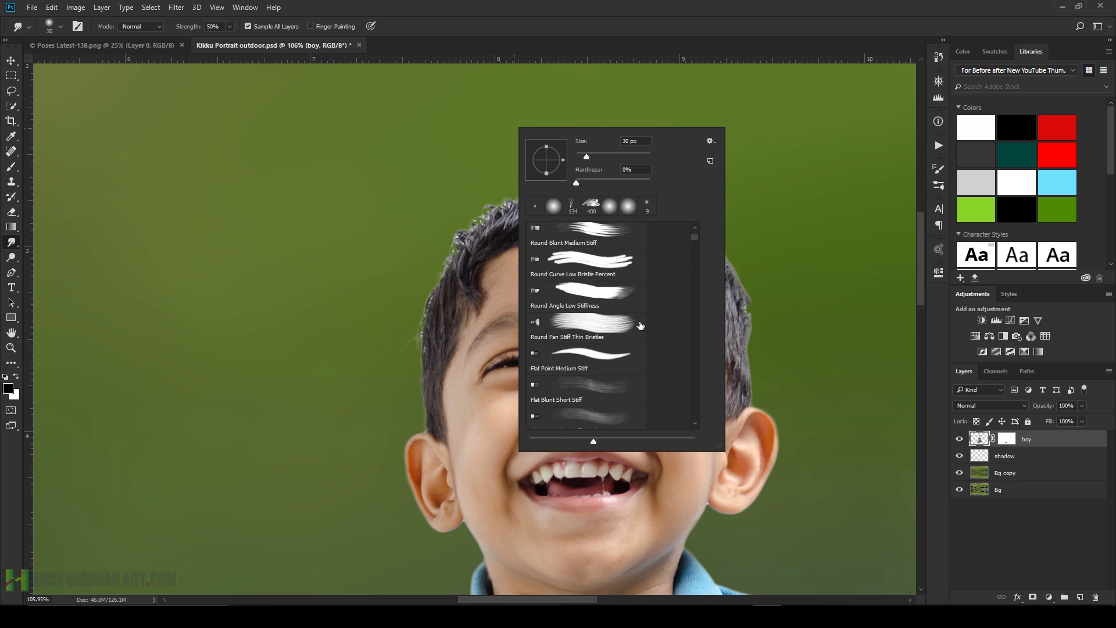
{"action": "scroll", "coordinate": [640, 326], "scroll_direction": "down", "scroll_amount": 2}
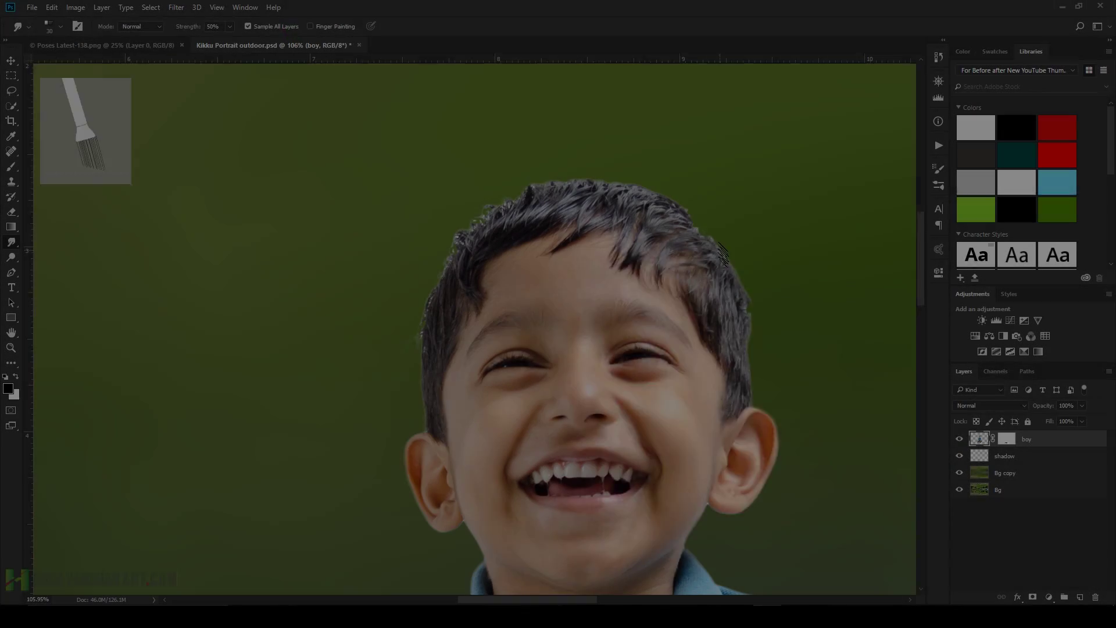
{"action": "right_click", "coordinate": [779, 247]}
{"action": "double_click", "coordinate": [776, 490]}
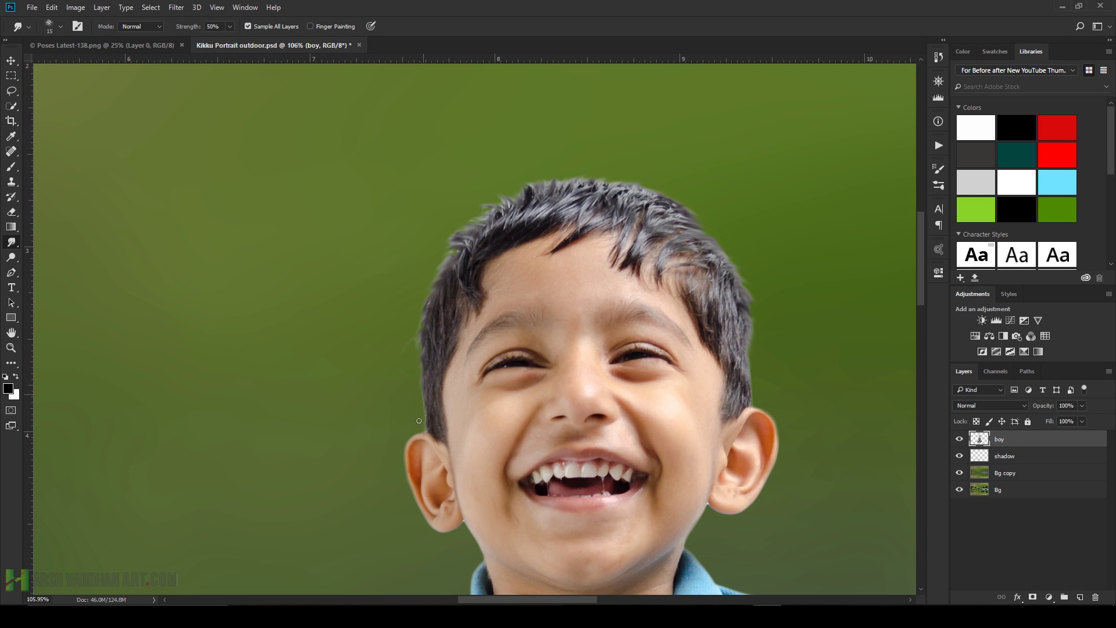
Add a Curves adjustment clipped to the boy layer, pulling the top-right point down to darken him.
{"action": "left_click_drag", "start_coordinate": [568, 307], "coordinate": [557, 356]}
{"action": "left_click_drag", "start_coordinate": [630, 409], "coordinate": [630, 287]}
{"action": "key", "text": "ctrl+0"}
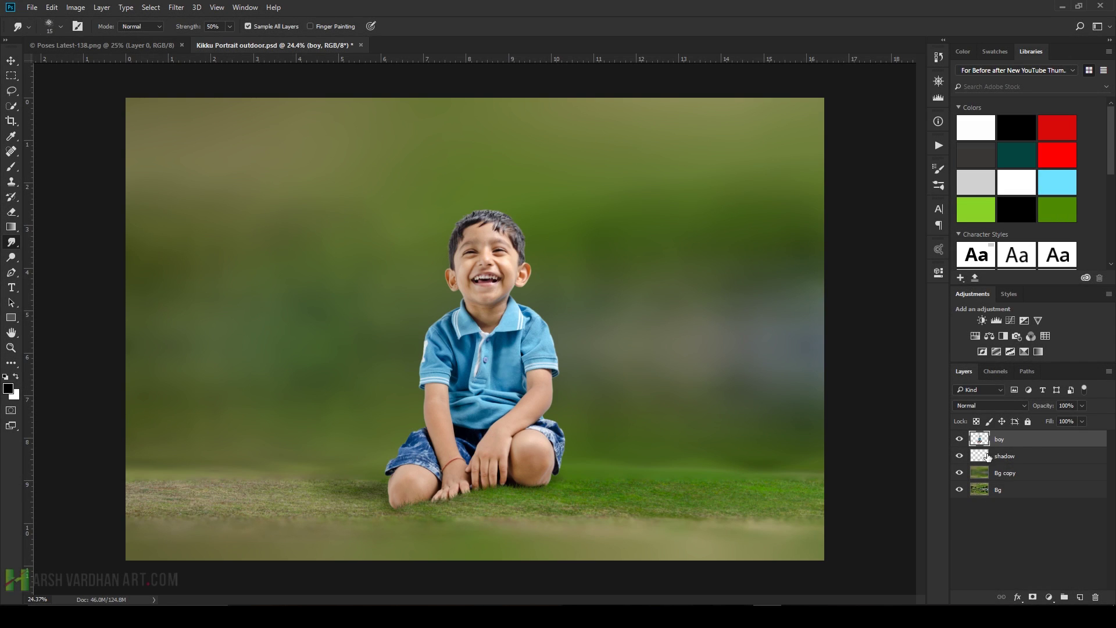
{"action": "left_click", "coordinate": [1012, 352]}
{"action": "left_click", "coordinate": [1016, 322]}
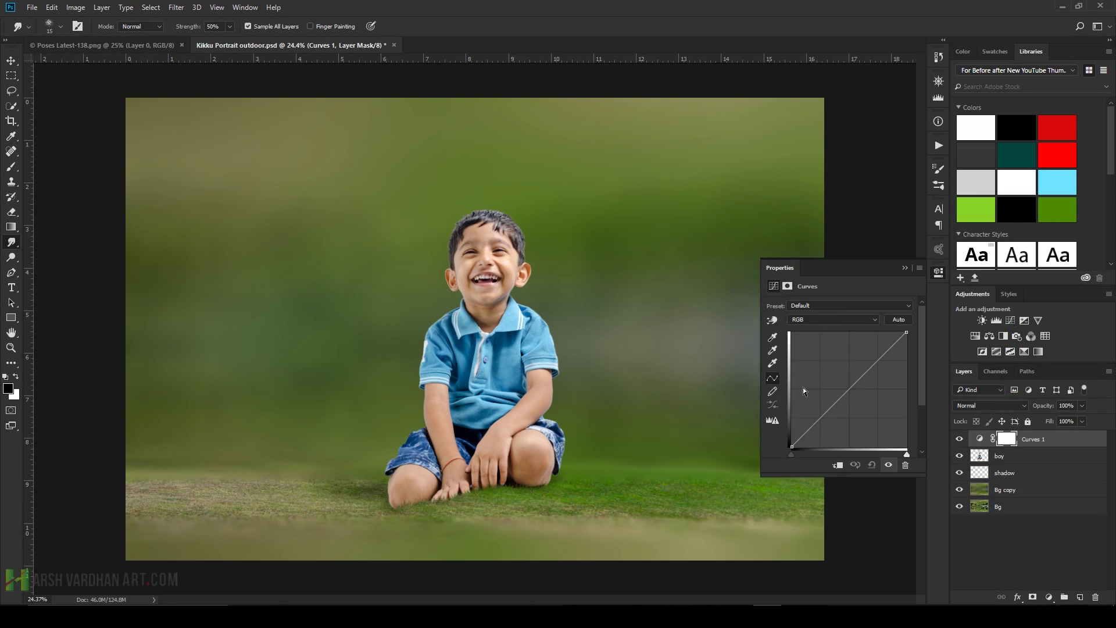
{"action": "left_click", "coordinate": [837, 465]}
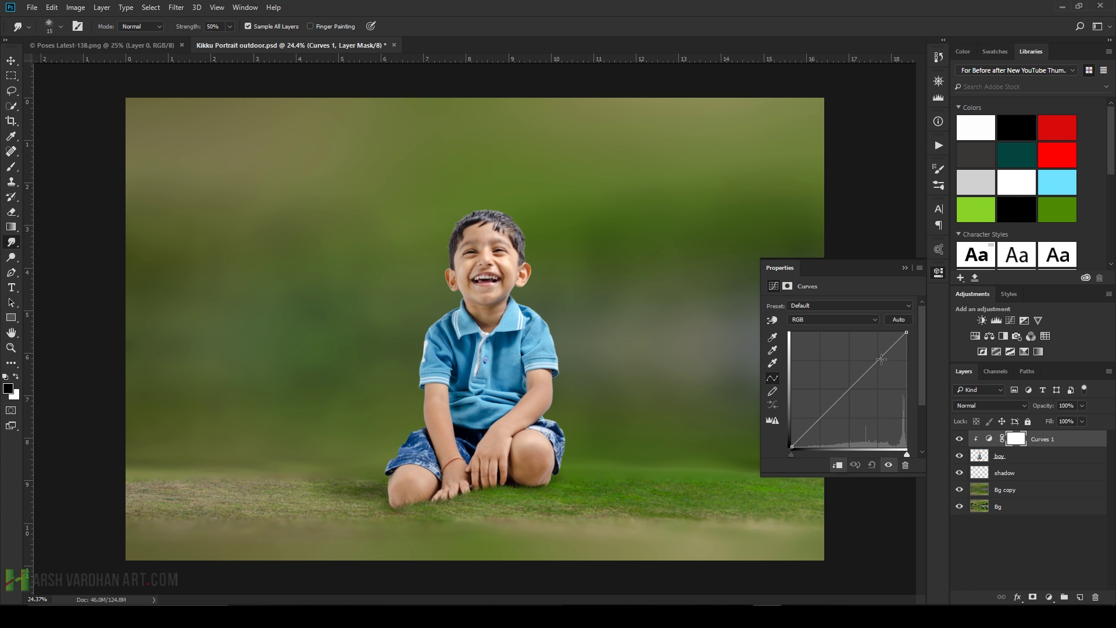
{"action": "left_click_drag", "start_coordinate": [906, 332], "coordinate": [906, 338]}
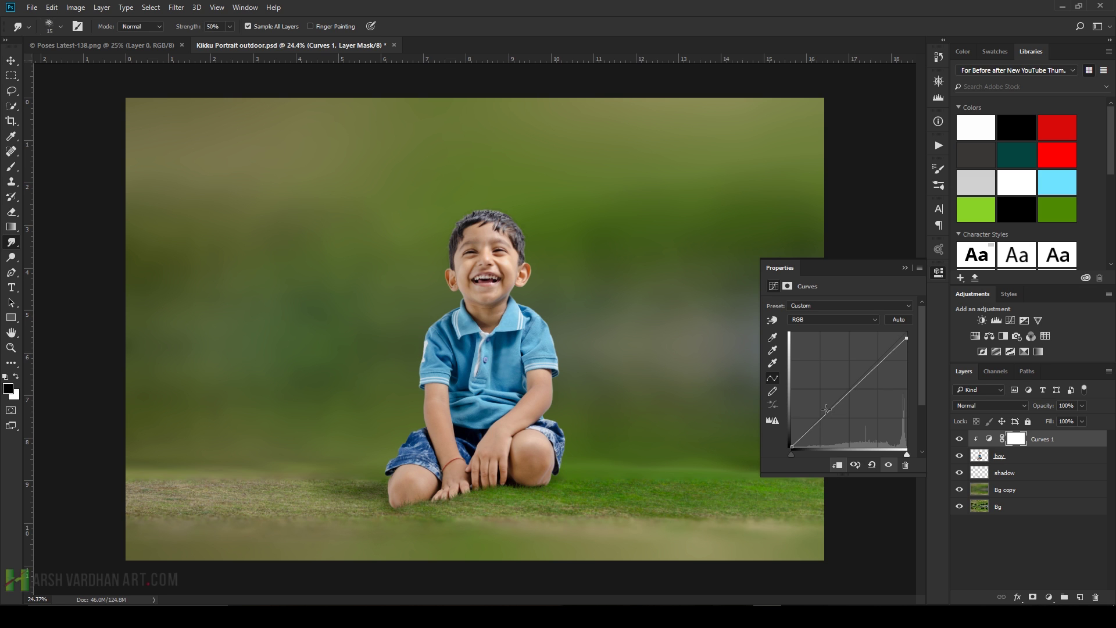
{"action": "left_click", "coordinate": [905, 267]}
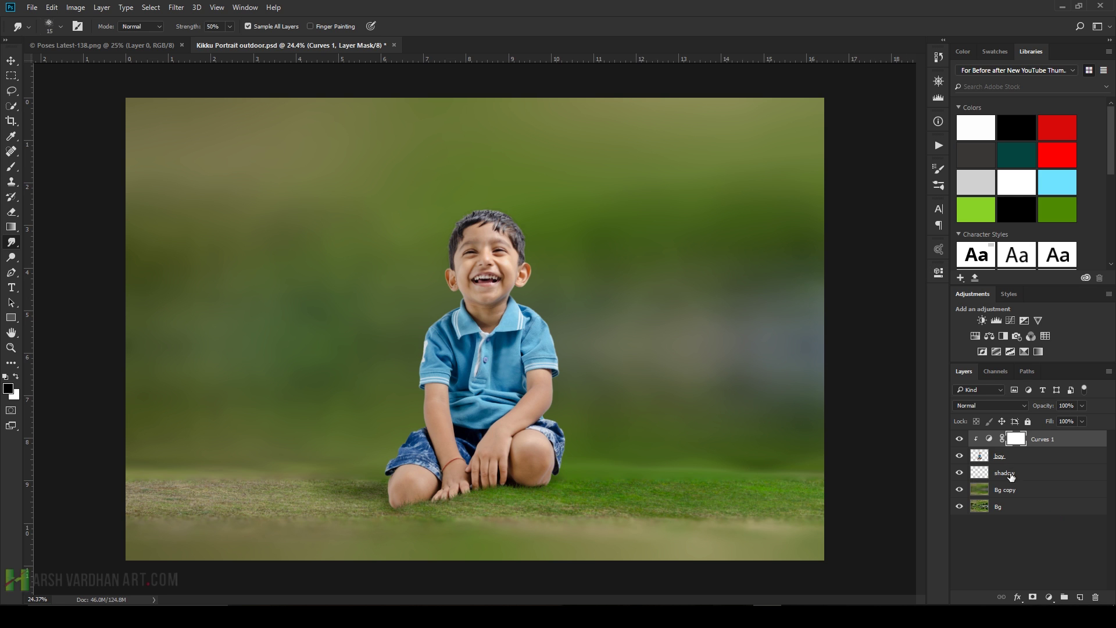
{"action": "left_click", "coordinate": [1069, 591]}
Add a new layer in Soft Light mode and choose the Soft Round brush tip.
{"action": "left_click", "coordinate": [1079, 597]}
{"action": "left_click", "coordinate": [995, 409]}
{"action": "left_click", "coordinate": [968, 291]}
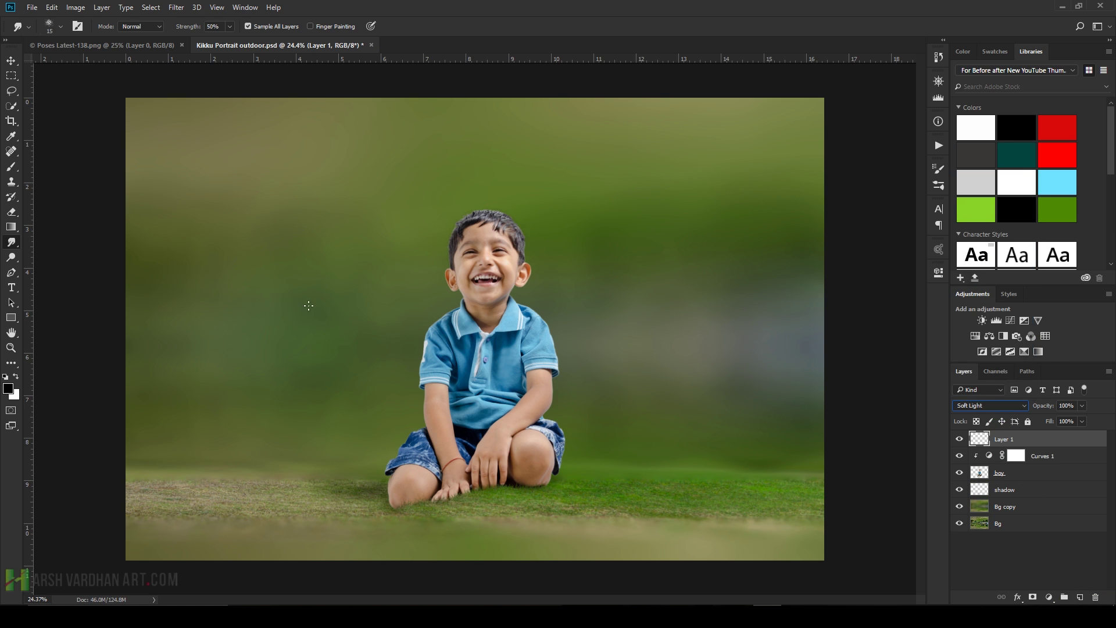
{"action": "right_click", "coordinate": [412, 259]}
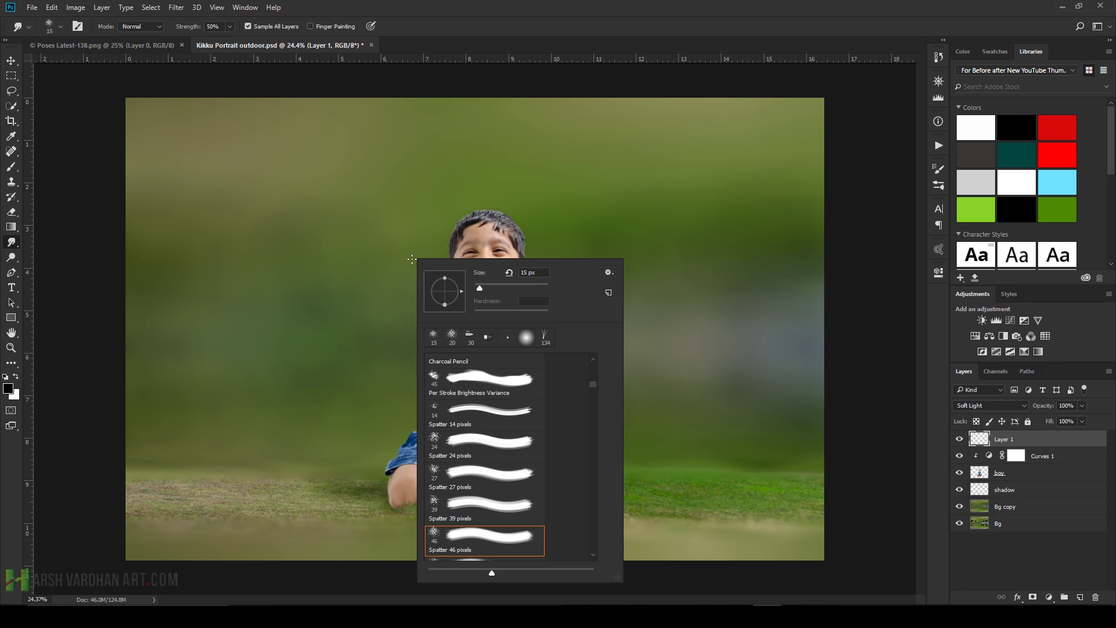
{"action": "left_click", "coordinate": [11, 167]}
{"action": "right_click", "coordinate": [401, 250]}
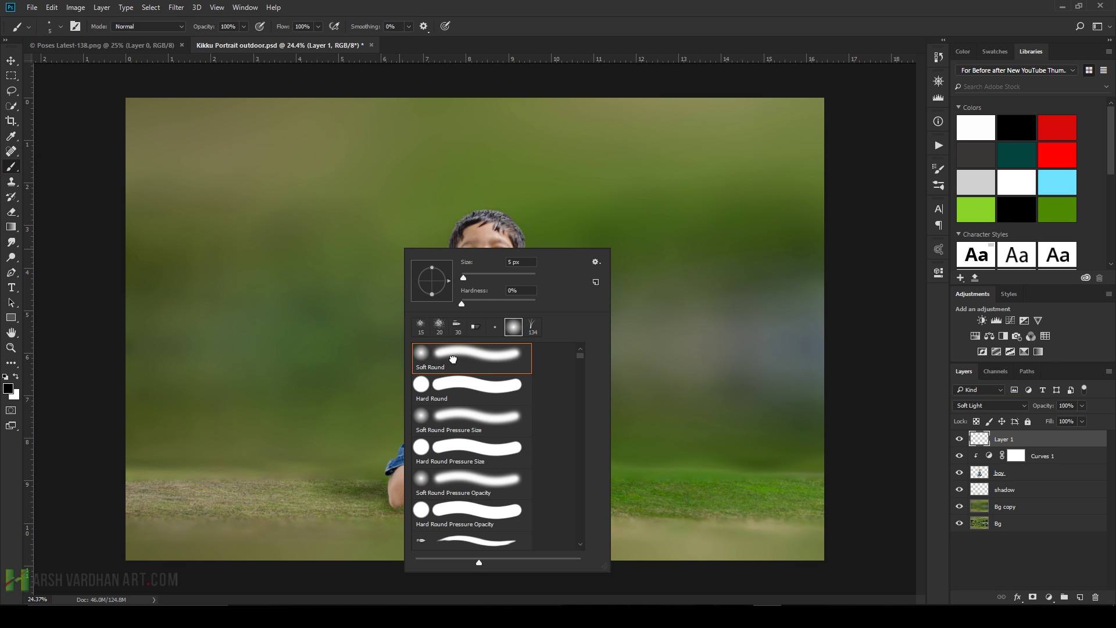
{"action": "left_click", "coordinate": [579, 195]}
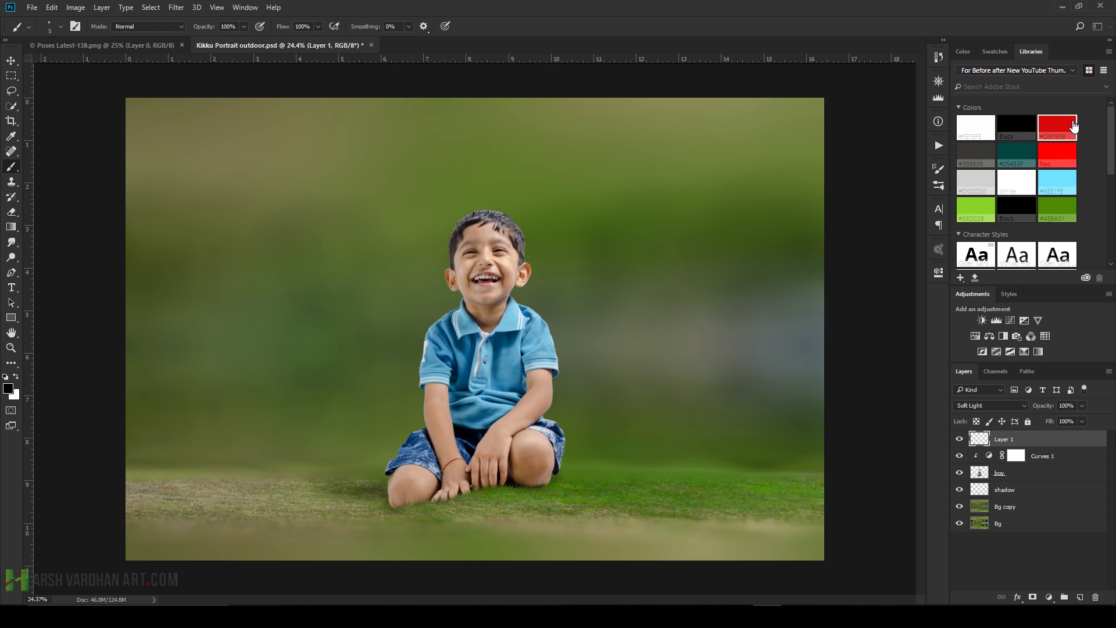
Paint a light pink tint over the boy and lower that layer's opacity to 28%.
{"action": "left_click", "coordinate": [994, 51]}
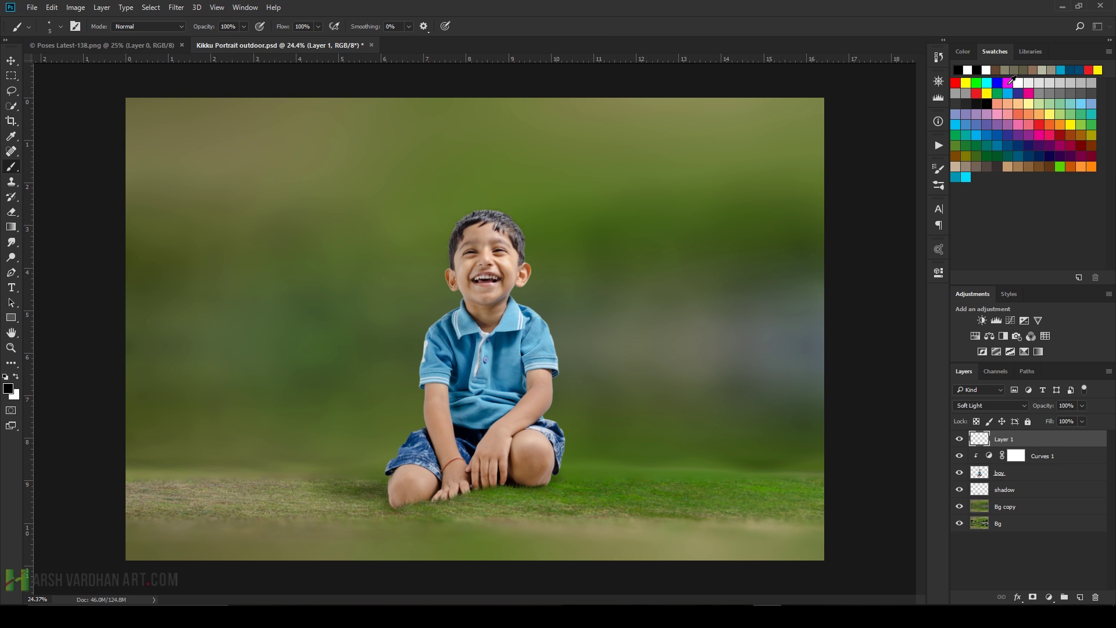
{"action": "left_click", "coordinate": [998, 114]}
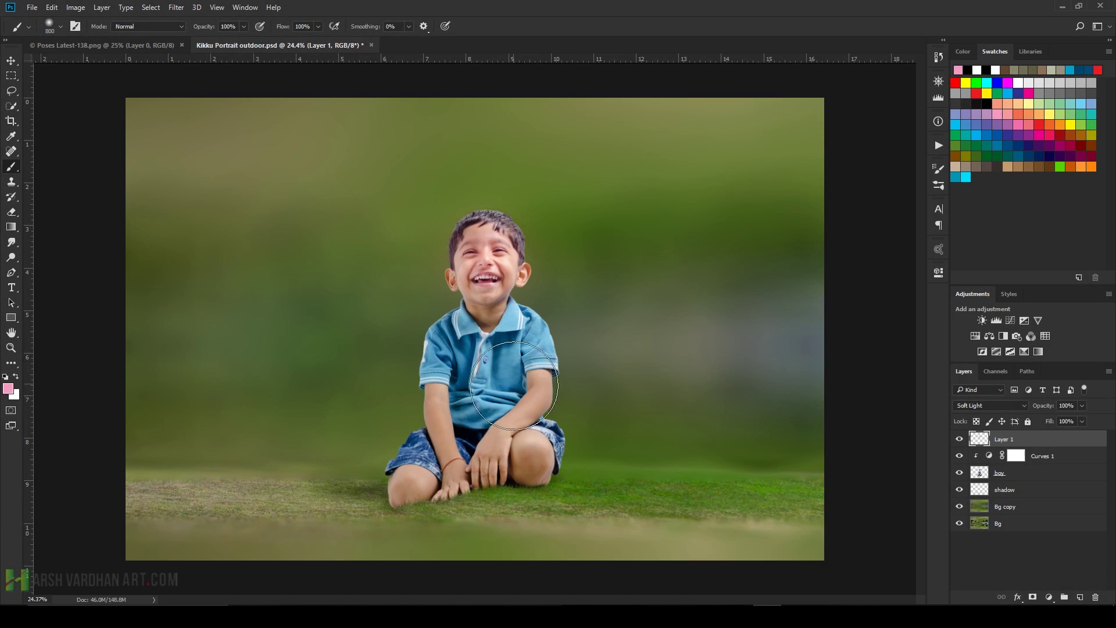
{"action": "mouse_move", "coordinate": [513, 386]}
{"action": "left_mouse_down"}
{"action": "mouse_move", "coordinate": [465, 454]}
{"action": "mouse_move", "coordinate": [418, 482]}
{"action": "left_mouse_up"}
{"action": "left_click", "coordinate": [1082, 405]}
{"action": "left_click_drag", "start_coordinate": [1087, 422], "coordinate": [1041, 422]}
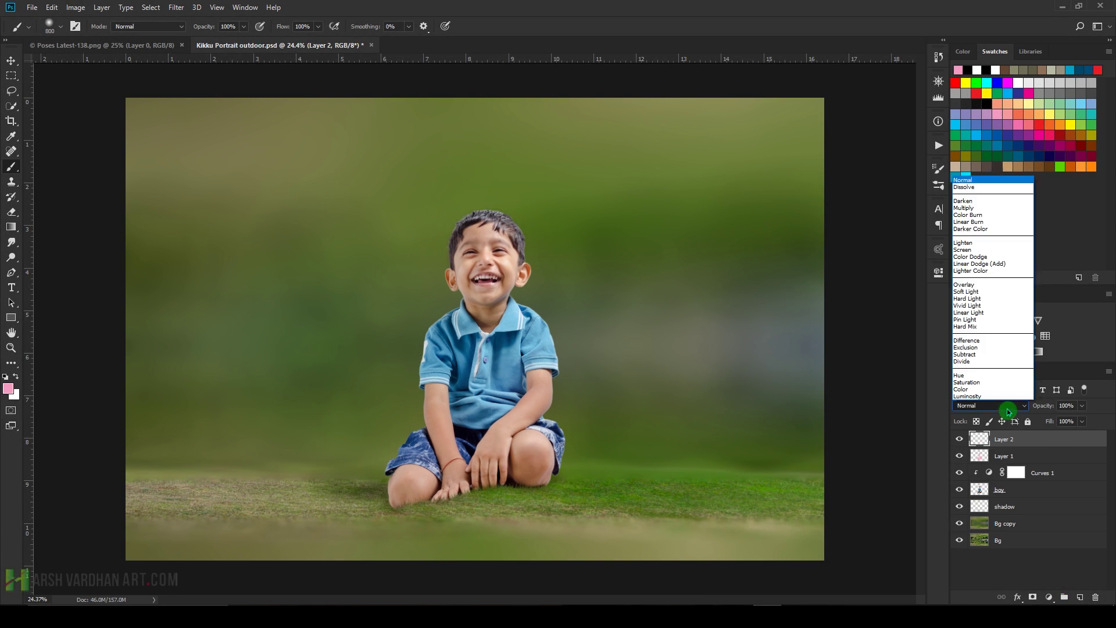
On another layer, paint orange, teal and green washes across the background at 10% brush opacity.
{"action": "left_click", "coordinate": [991, 401]}
{"action": "mouse_move", "coordinate": [215, 186]}
{"action": "left_mouse_down"}
{"action": "mouse_move", "coordinate": [256, 192]}
{"action": "mouse_move", "coordinate": [302, 174]}
{"action": "left_mouse_up"}
{"action": "key", "text": "ctrl+z"}
{"action": "key", "text": "1"}
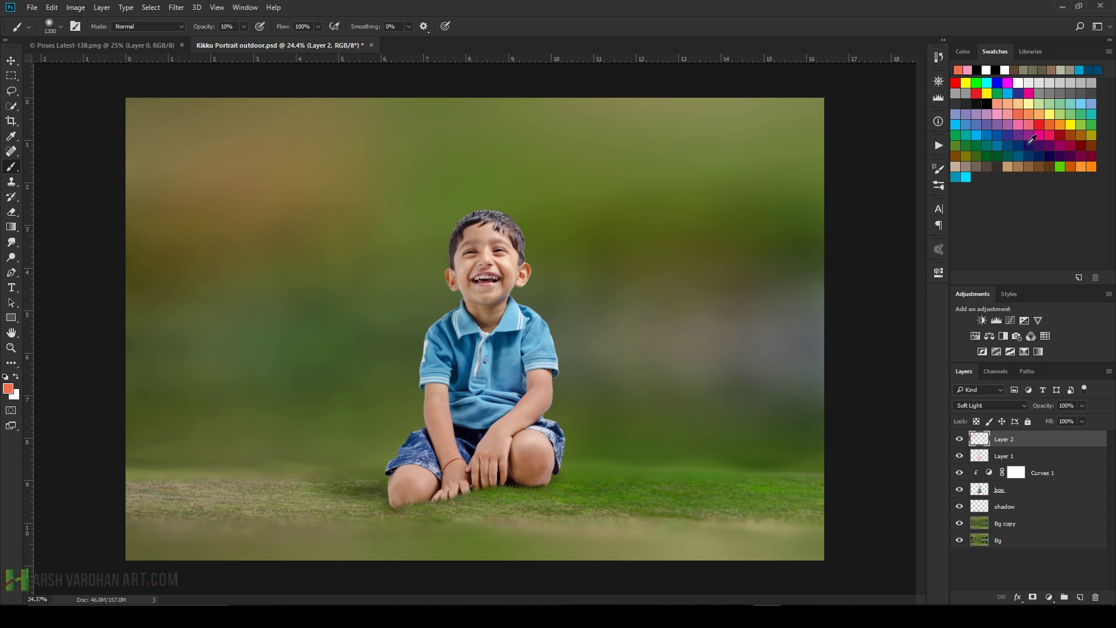
{"action": "left_click", "coordinate": [1008, 93]}
{"action": "left_click_drag", "start_coordinate": [267, 361], "coordinate": [245, 337]}
{"action": "left_click", "coordinate": [977, 83]}
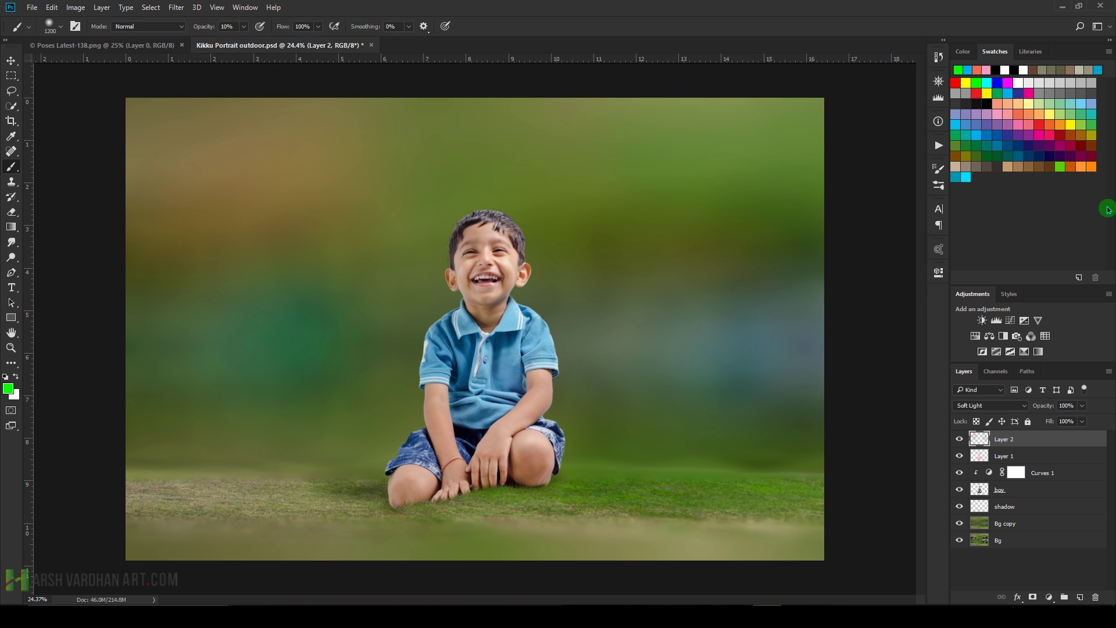
{"action": "left_click", "coordinate": [1090, 167]}
{"action": "left_click", "coordinate": [760, 511], "text": "alt"}
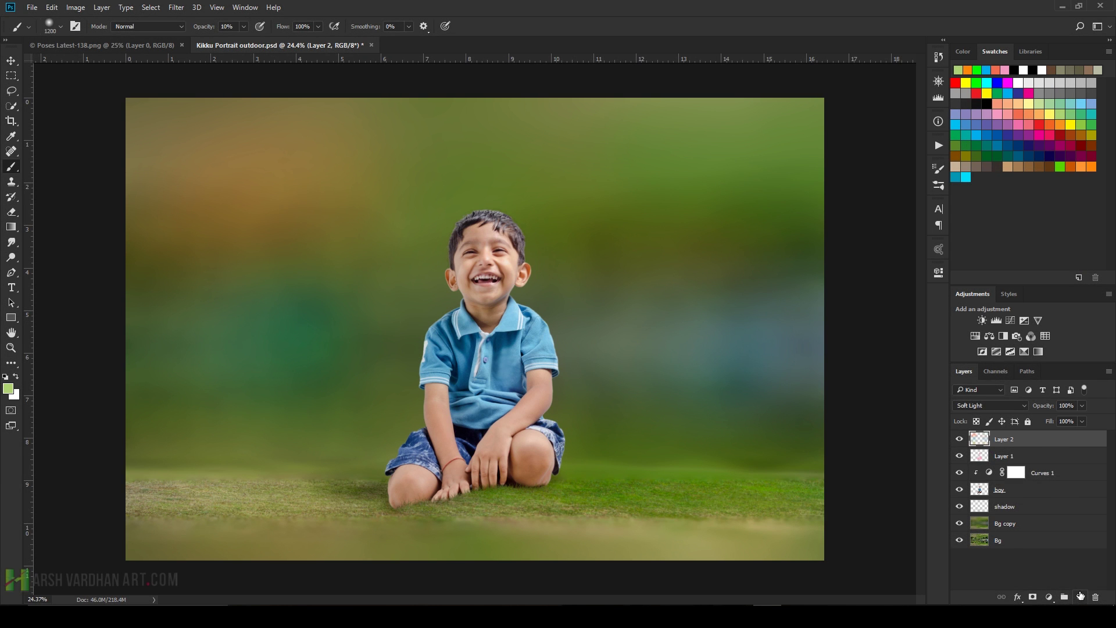
Add Layer 3 in Linear Dodge (Add) and paint an orange glow upper right with a 2400 px brush.
{"action": "left_click", "coordinate": [1080, 597]}
{"action": "left_click", "coordinate": [1026, 409]}
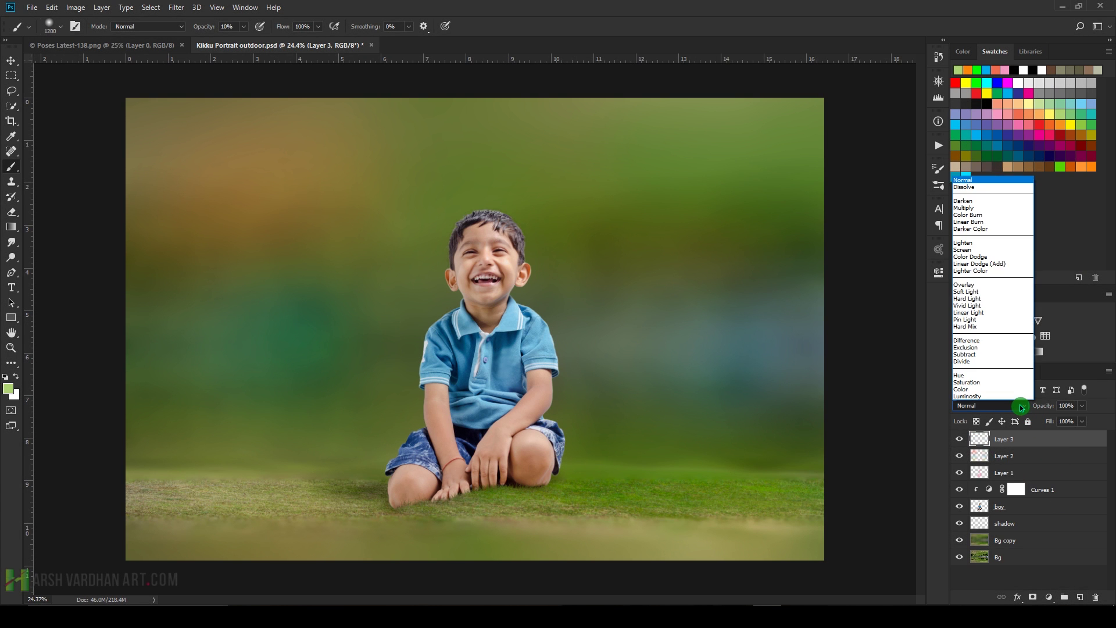
{"action": "left_click", "coordinate": [1005, 263]}
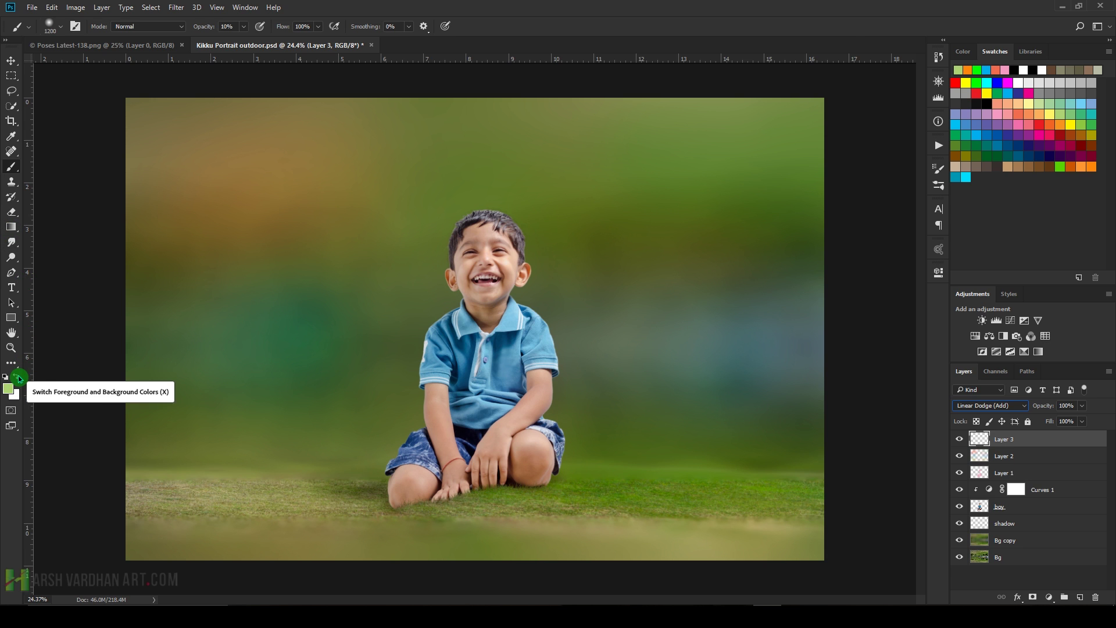
{"action": "left_click", "coordinate": [967, 70]}
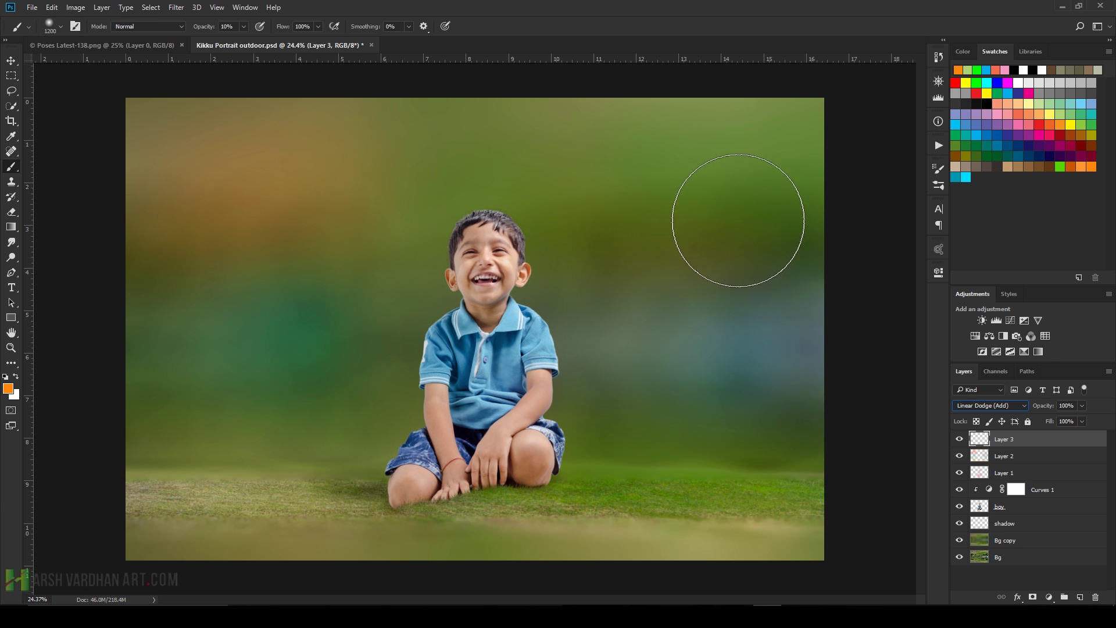
{"action": "key", "text": "bracketright"}
{"action": "key", "text": "bracketright"}
{"action": "key", "text": "bracketright"}
{"action": "key", "text": "bracketright"}
{"action": "key", "text": "bracketright"}
{"action": "key", "text": "bracketright"}
{"action": "key", "text": "bracketright"}
{"action": "key", "text": "bracketright"}
{"action": "key", "text": "bracketright"}
{"action": "key", "text": "bracketright"}
{"action": "key", "text": "0"}
{"action": "key", "text": "bracketright"}
{"action": "key", "text": "bracketright"}
{"action": "left_click", "coordinate": [754, 218]}
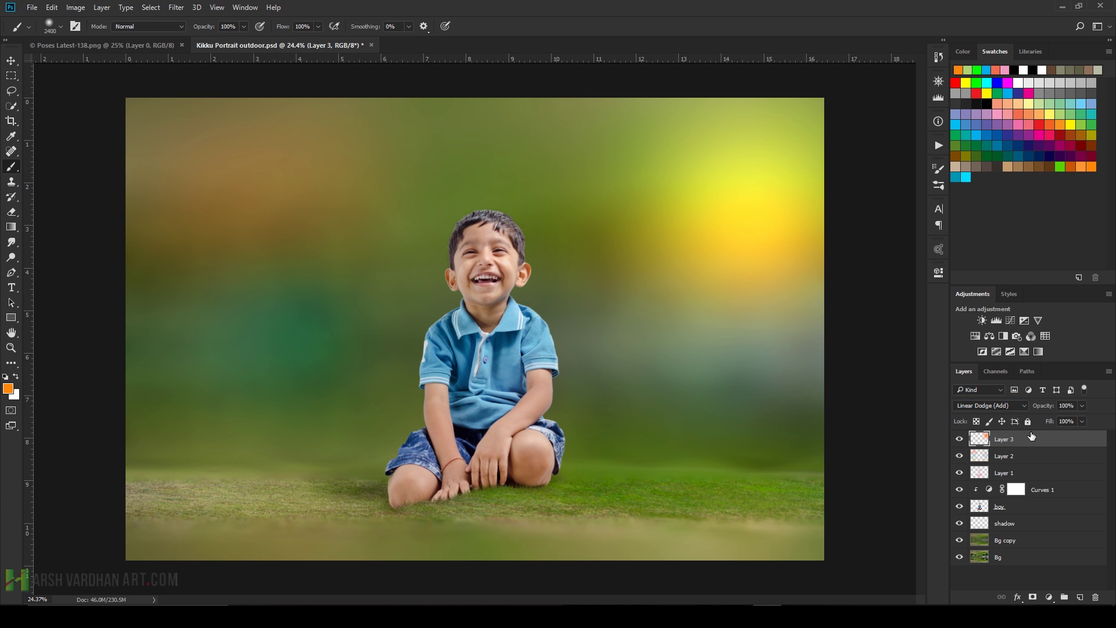
Scale the glow up to about 150% and move it left and down.
{"action": "key", "text": "ctrl+t"}
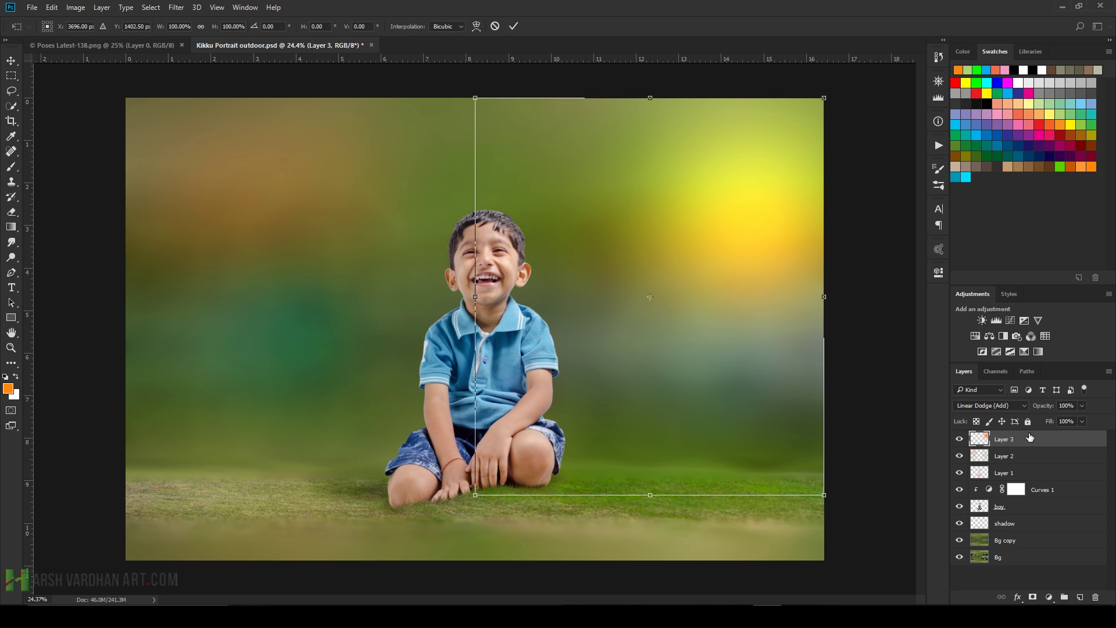
{"action": "left_click_drag", "start_coordinate": [472, 494], "coordinate": [387, 593]}
{"action": "left_click_drag", "start_coordinate": [835, 343], "coordinate": [771, 388]}
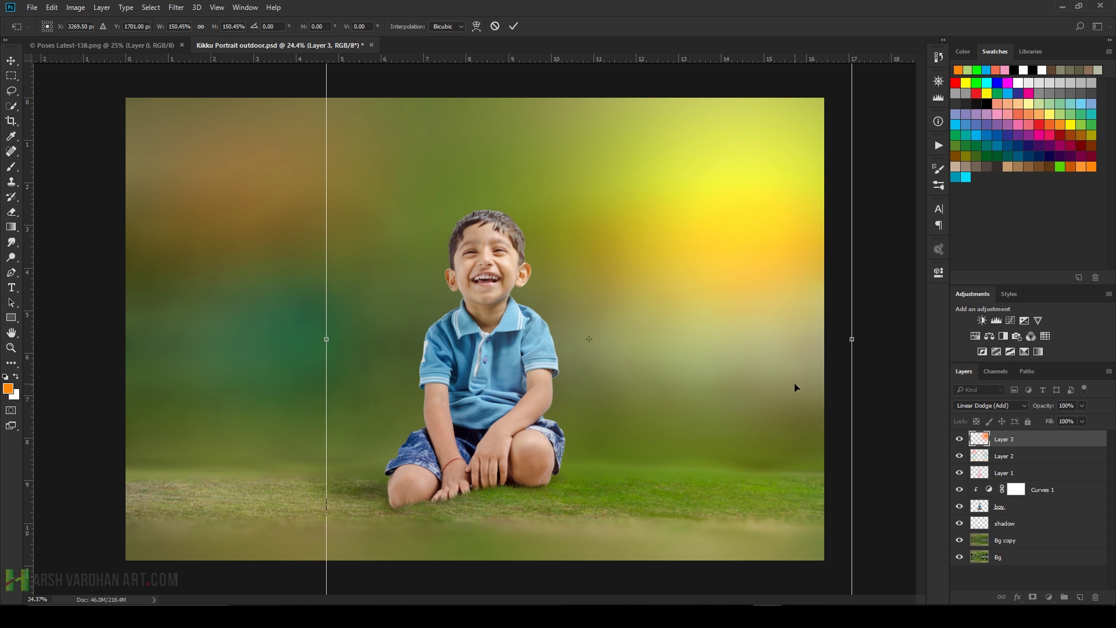
{"action": "key", "text": "Return"}
{"action": "key", "text": "b"}
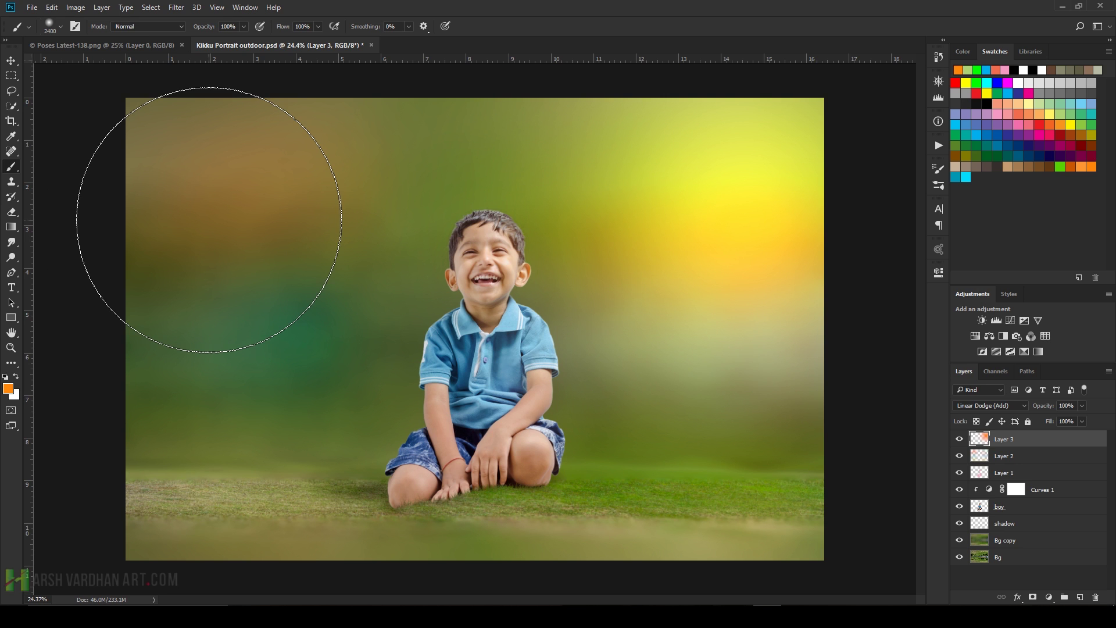
Add Layer 4 and brush golden colour over the upper-left background at 10% opacity.
{"action": "key", "text": "1"}
{"action": "left_click", "coordinate": [1079, 597]}
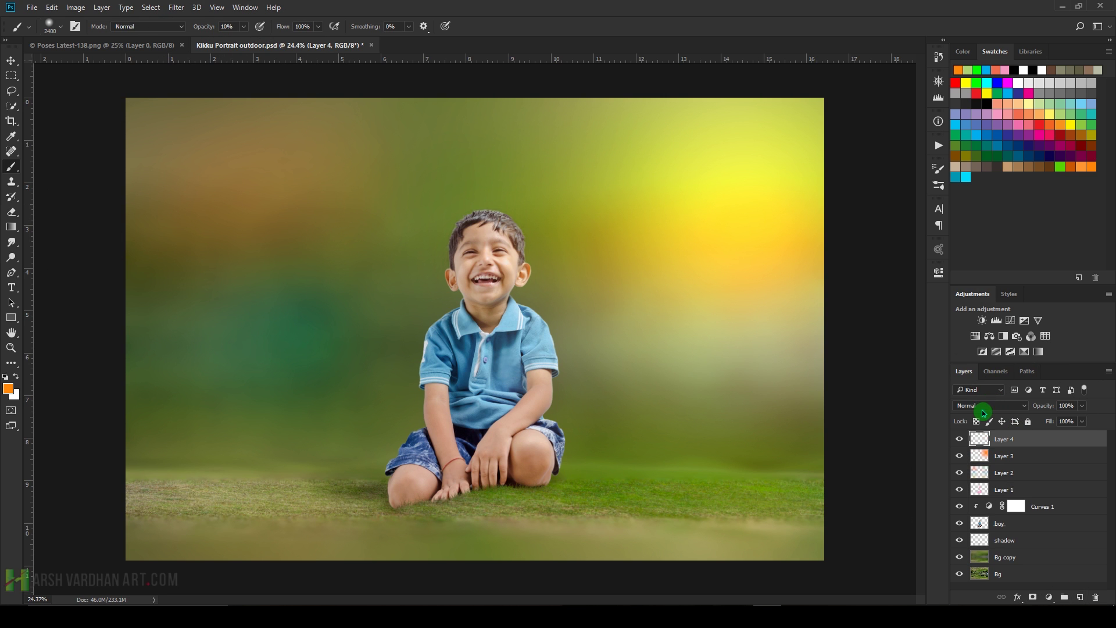
{"action": "left_click_drag", "start_coordinate": [981, 407], "coordinate": [999, 258]}
{"action": "left_click_drag", "start_coordinate": [999, 413], "coordinate": [981, 265]}
{"action": "mouse_move", "coordinate": [186, 168]}
{"action": "left_mouse_down"}
{"action": "mouse_move", "coordinate": [311, 161]}
{"action": "mouse_move", "coordinate": [26, 235]}
{"action": "mouse_move", "coordinate": [279, 198]}
{"action": "mouse_move", "coordinate": [177, 302]}
{"action": "mouse_move", "coordinate": [236, 261]}
{"action": "mouse_move", "coordinate": [383, 199]}
{"action": "mouse_move", "coordinate": [73, 294]}
{"action": "mouse_move", "coordinate": [223, 265]}
{"action": "mouse_move", "coordinate": [108, 180]}
{"action": "mouse_move", "coordinate": [137, 189]}
{"action": "mouse_move", "coordinate": [21, 315]}
{"action": "mouse_move", "coordinate": [189, 372]}
{"action": "mouse_move", "coordinate": [234, 431]}
{"action": "mouse_move", "coordinate": [96, 456]}
{"action": "mouse_move", "coordinate": [100, 526]}
{"action": "mouse_move", "coordinate": [273, 601]}
{"action": "left_mouse_up"}
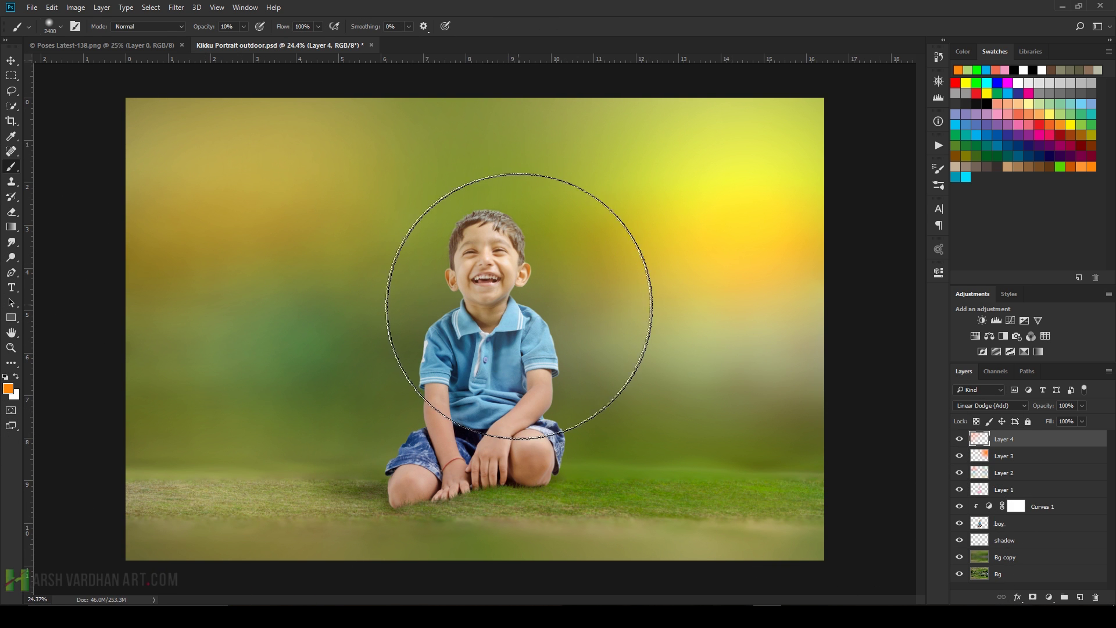
Erase Layer 4's glow over the boy's knees and hands with a 1400 px eraser, then compare.
{"action": "left_click", "coordinate": [11, 212]}
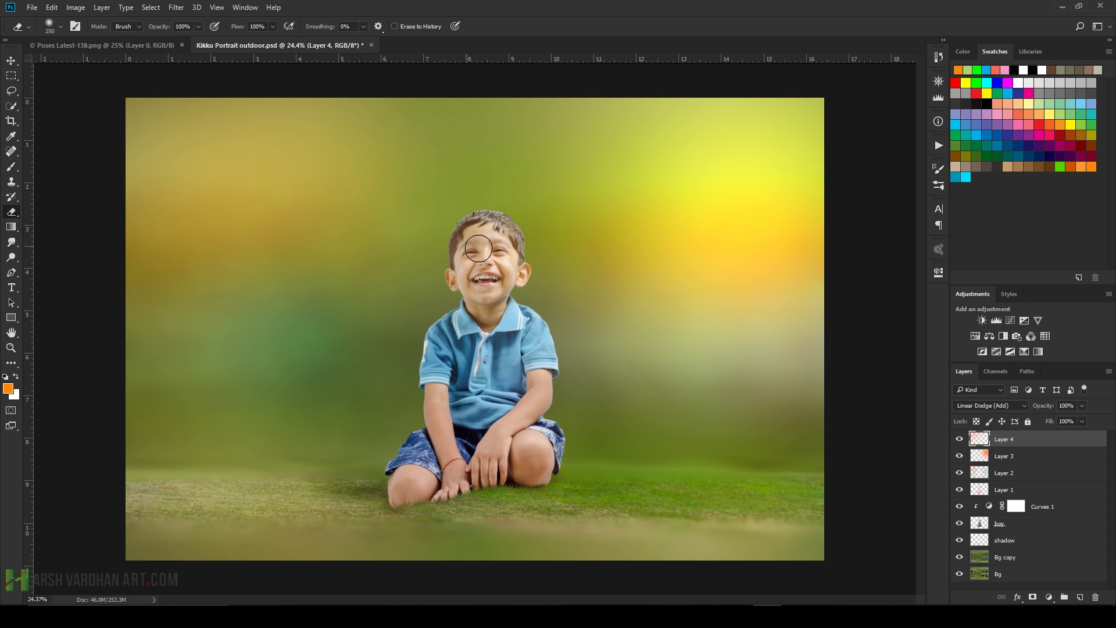
{"action": "key", "text": "bracketright"}
{"action": "key", "text": "bracketright"}
{"action": "key", "text": "bracketright"}
{"action": "key", "text": "bracketright"}
{"action": "key", "text": "bracketright"}
{"action": "key", "text": "bracketright"}
{"action": "key", "text": "bracketright"}
{"action": "key", "text": "bracketright"}
{"action": "key", "text": "bracketright"}
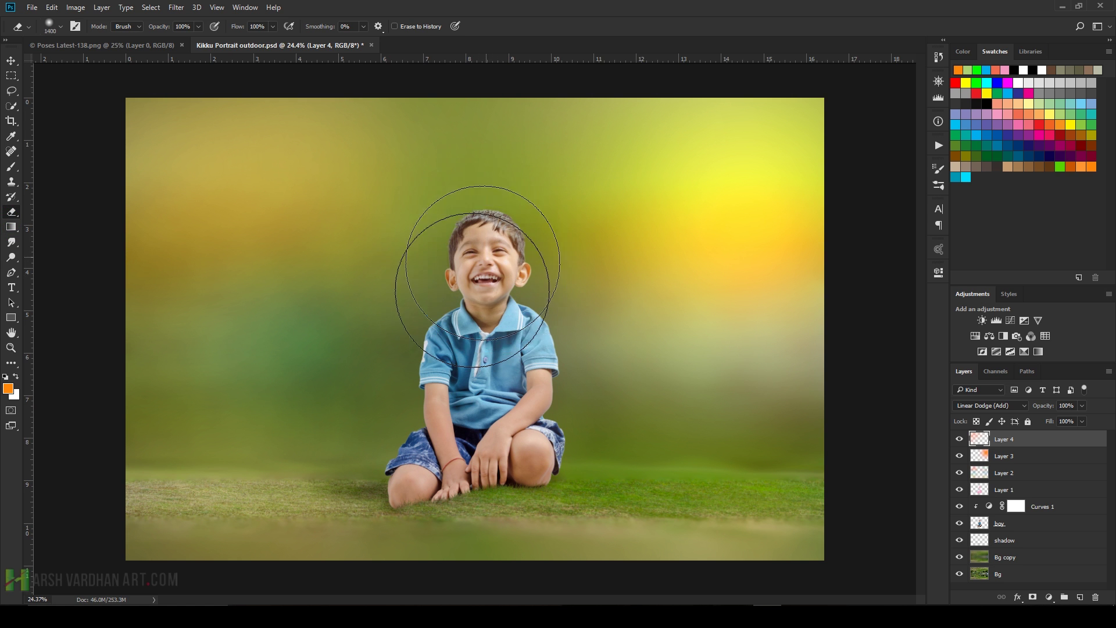
{"action": "mouse_move", "coordinate": [491, 424]}
{"action": "left_mouse_down"}
{"action": "mouse_move", "coordinate": [435, 469]}
{"action": "mouse_move", "coordinate": [488, 472]}
{"action": "mouse_move", "coordinate": [520, 460]}
{"action": "mouse_move", "coordinate": [433, 481]}
{"action": "mouse_move", "coordinate": [523, 465]}
{"action": "left_mouse_up"}
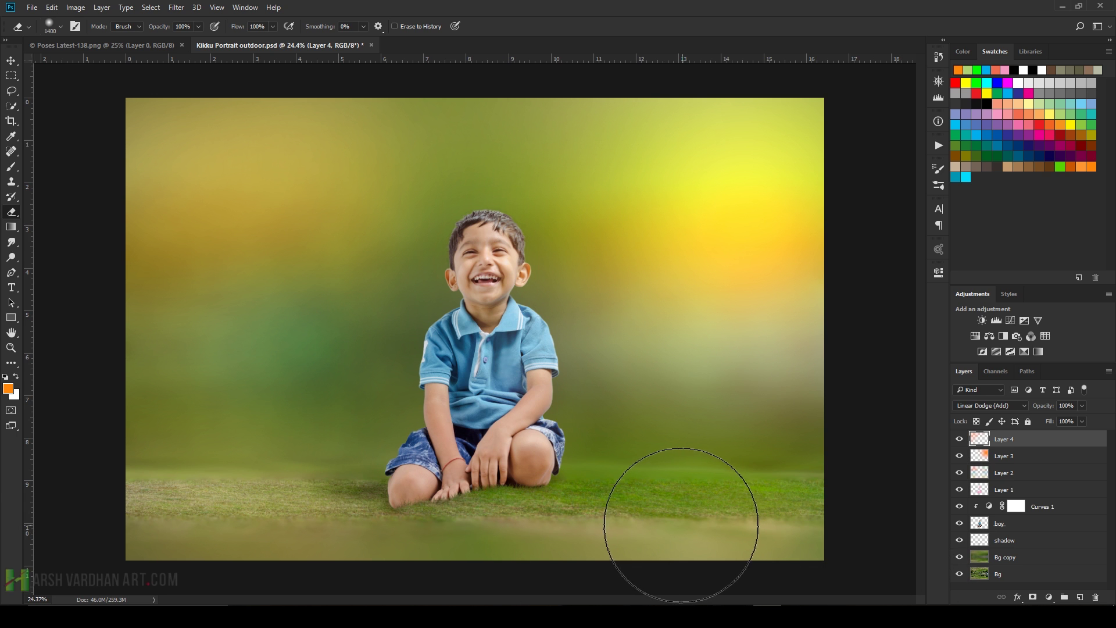
{"action": "key", "text": "b"}
{"action": "left_click", "coordinate": [959, 440]}
{"action": "left_click", "coordinate": [960, 440]}
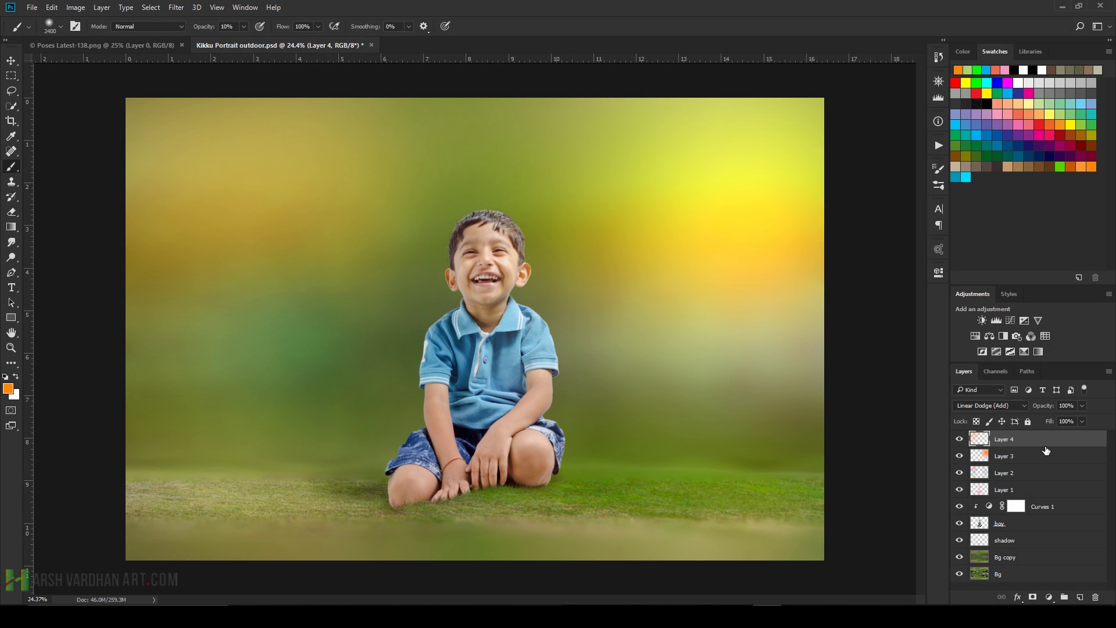
Crop a strip off the top of the image and add a Color Balance adjustment layer.
{"action": "key", "text": "c"}
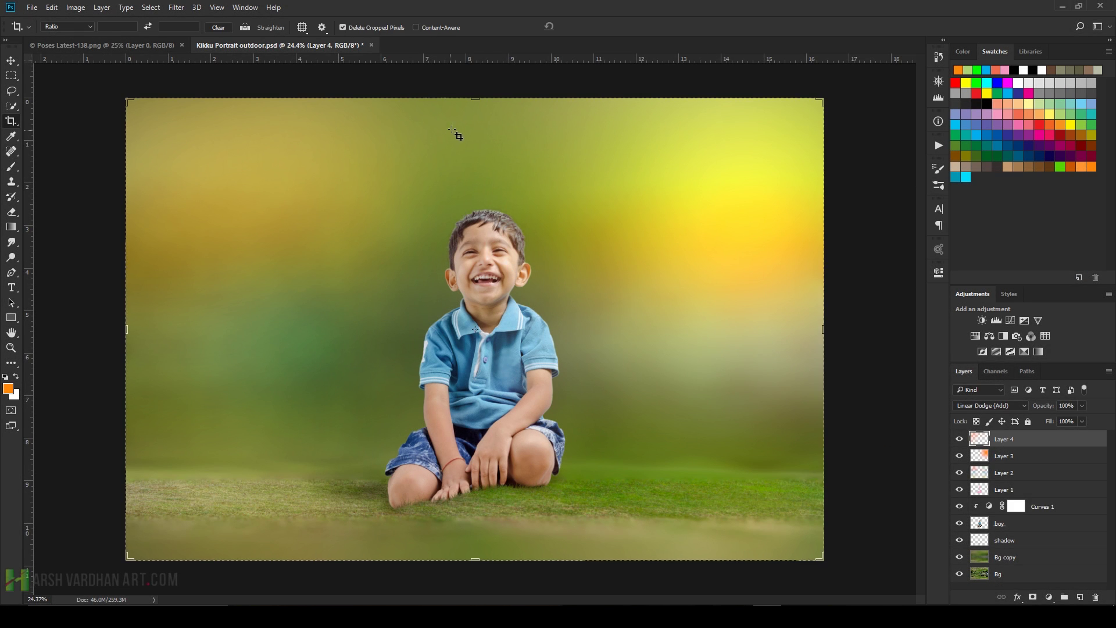
{"action": "left_click_drag", "start_coordinate": [474, 100], "coordinate": [473, 120]}
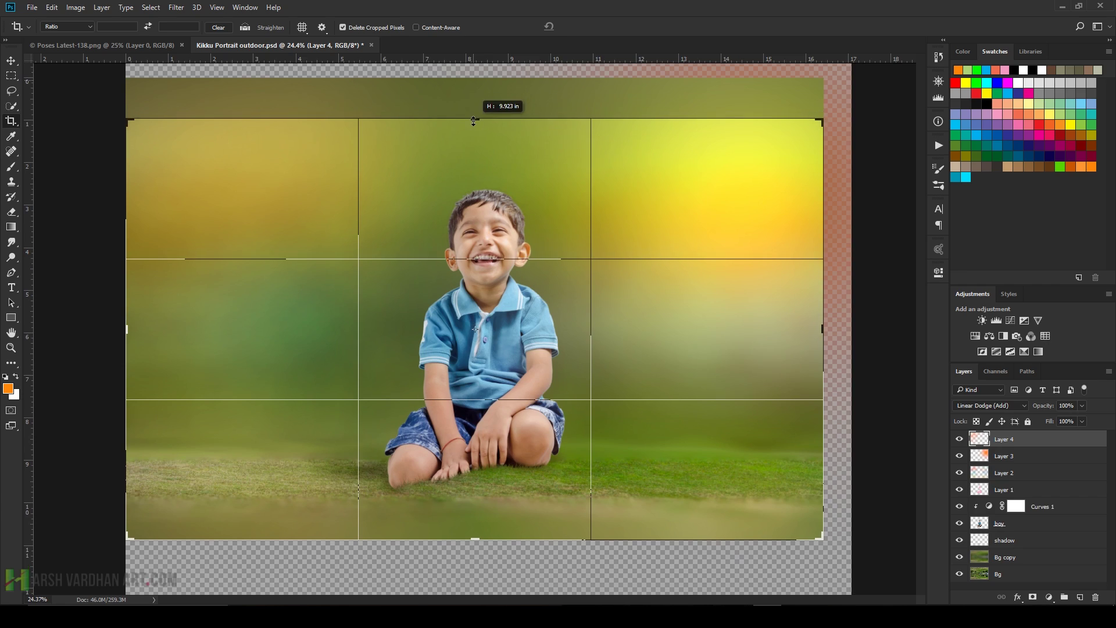
{"action": "key", "text": "Return"}
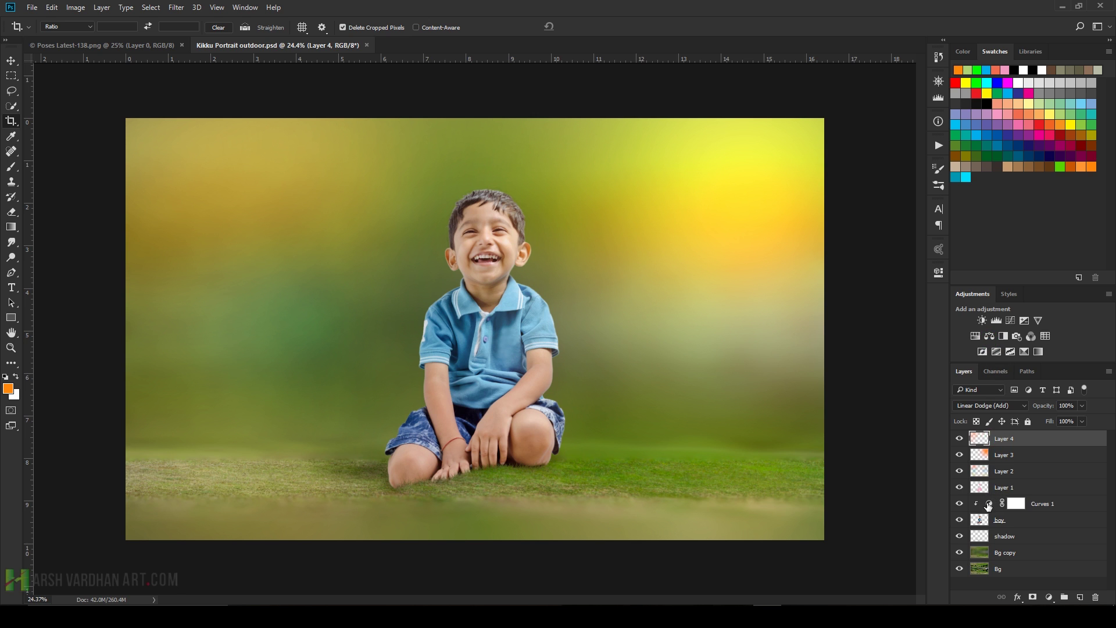
{"action": "left_click", "coordinate": [990, 336]}
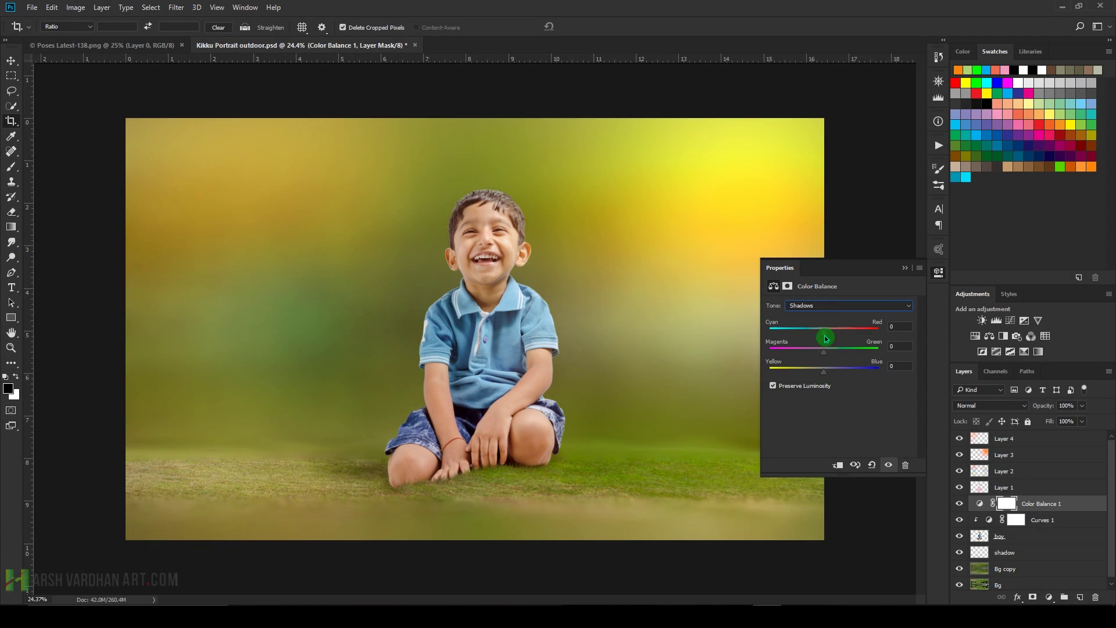
Clip Color Balance 1, shift it toward green and its shadows toward red, then add Color Balance 2.
{"action": "left_click", "coordinate": [838, 465]}
{"action": "left_click_drag", "start_coordinate": [823, 352], "coordinate": [832, 335]}
{"action": "left_click", "coordinate": [820, 305]}
{"action": "left_click", "coordinate": [820, 316]}
{"action": "left_click_drag", "start_coordinate": [824, 333], "coordinate": [822, 335]}
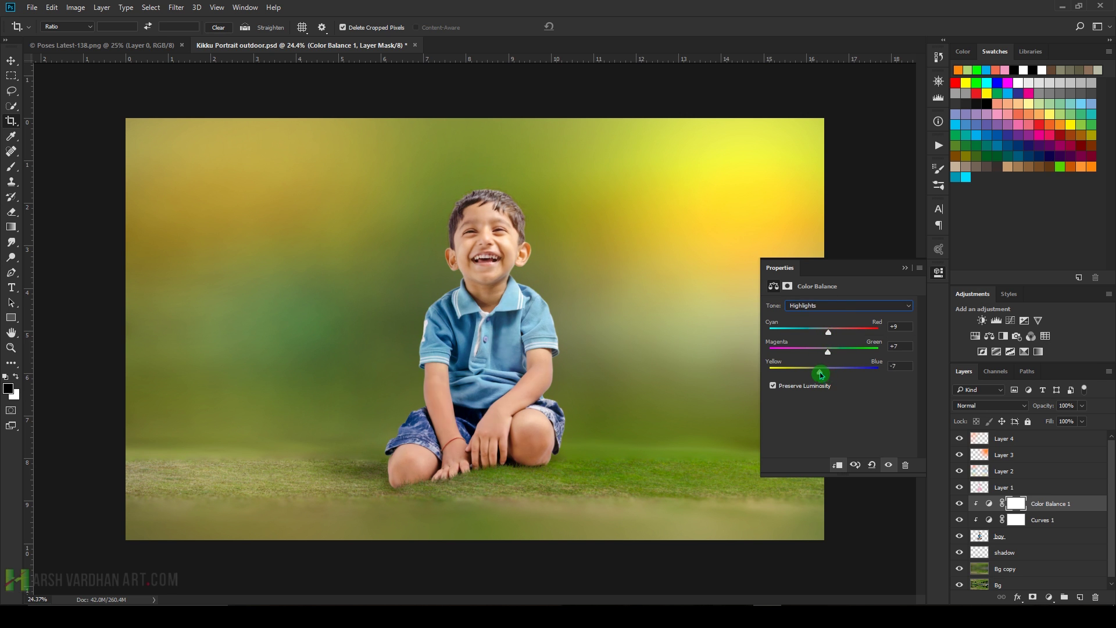
{"action": "left_click", "coordinate": [988, 336]}
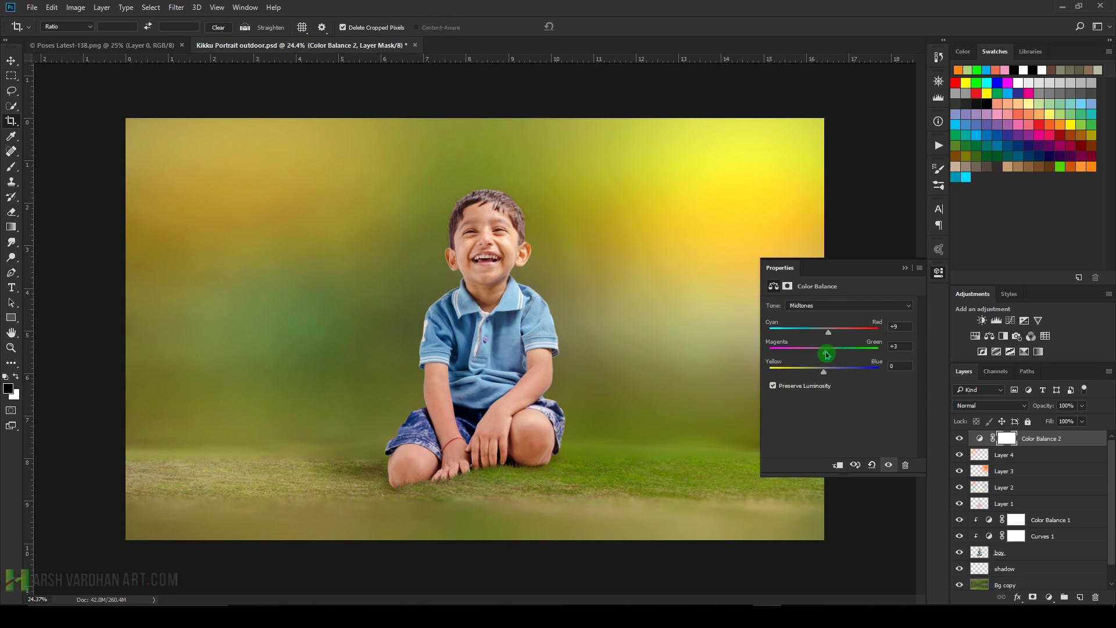
{"action": "scroll", "coordinate": [830, 309], "scroll_direction": "down", "scroll_amount": 1}
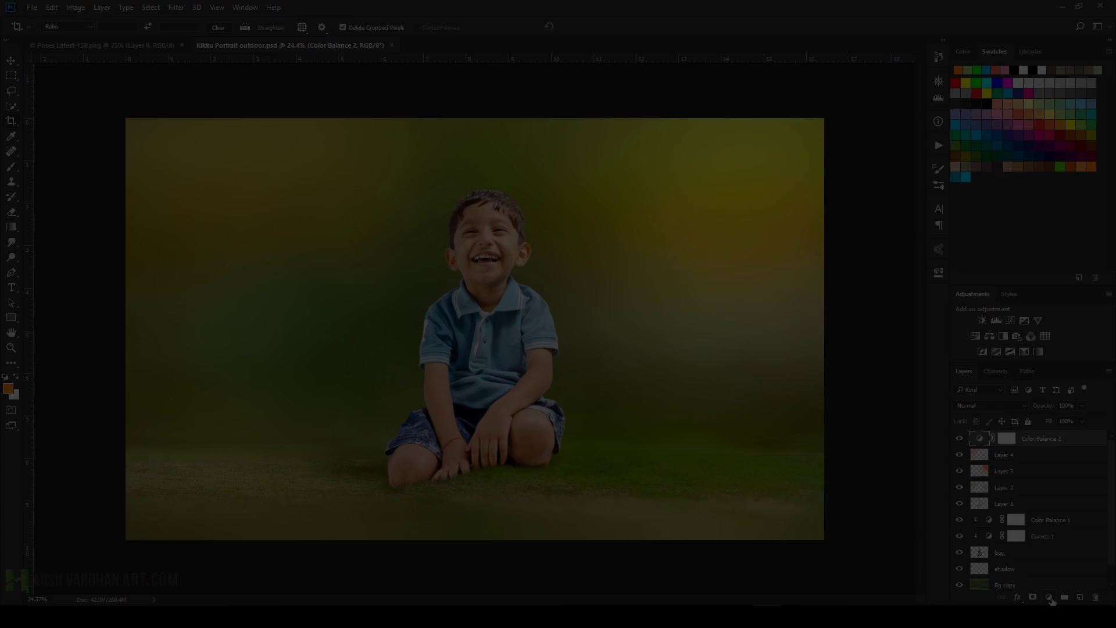
Add a Solid Color fill layer and set its blend mode to Soft Light.
{"action": "left_click", "coordinate": [1049, 597]}
{"action": "left_click", "coordinate": [1041, 348]}
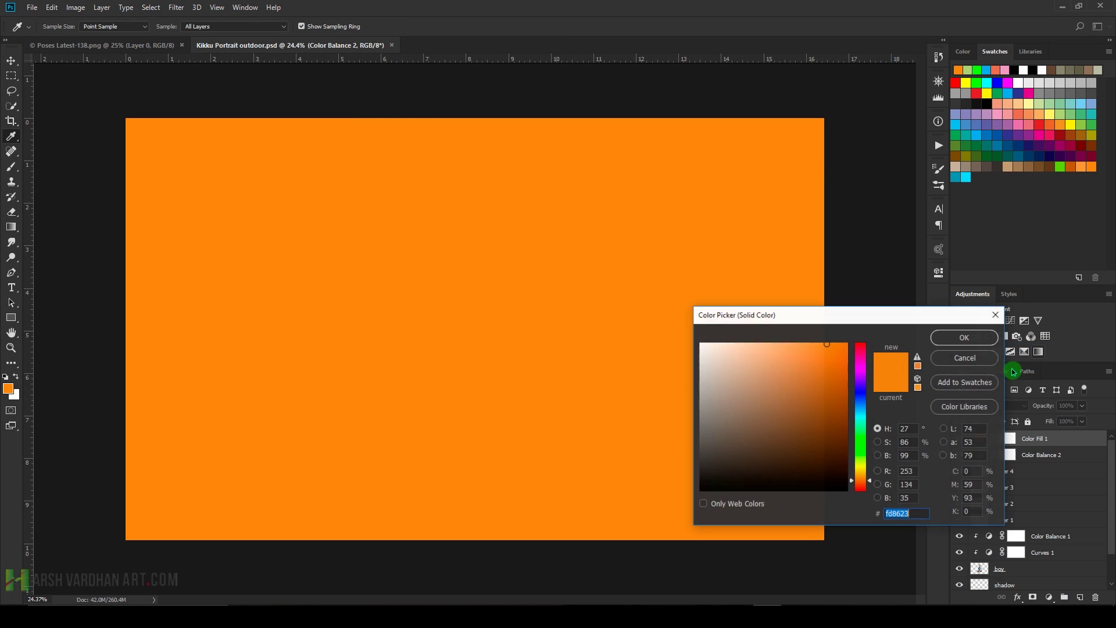
{"action": "left_click", "coordinate": [953, 343]}
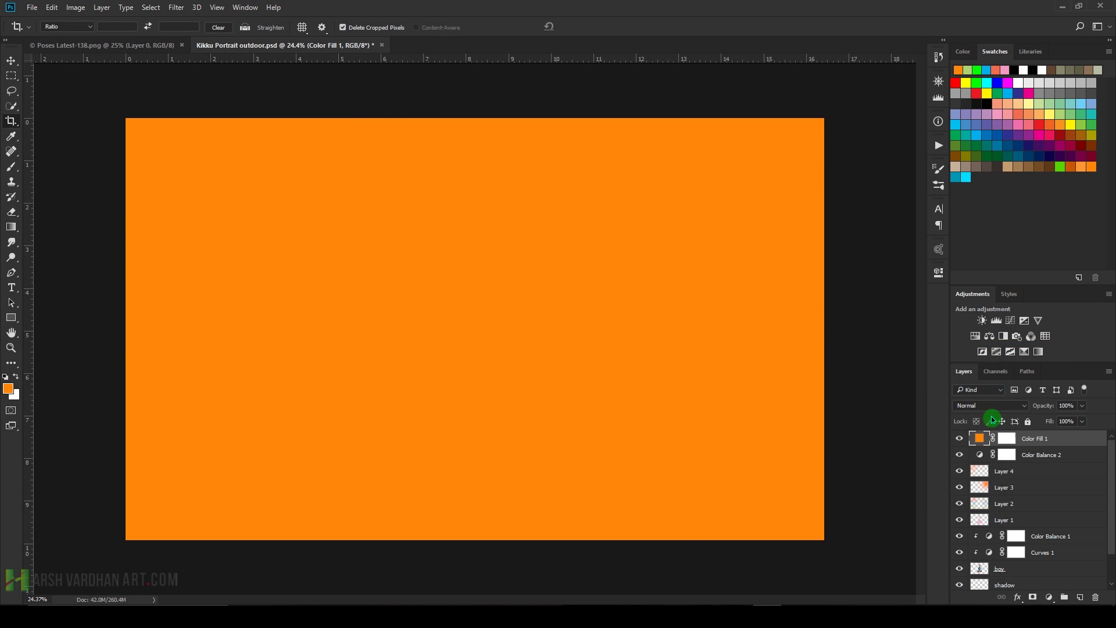
{"action": "left_click", "coordinate": [989, 405]}
{"action": "left_click", "coordinate": [989, 292]}
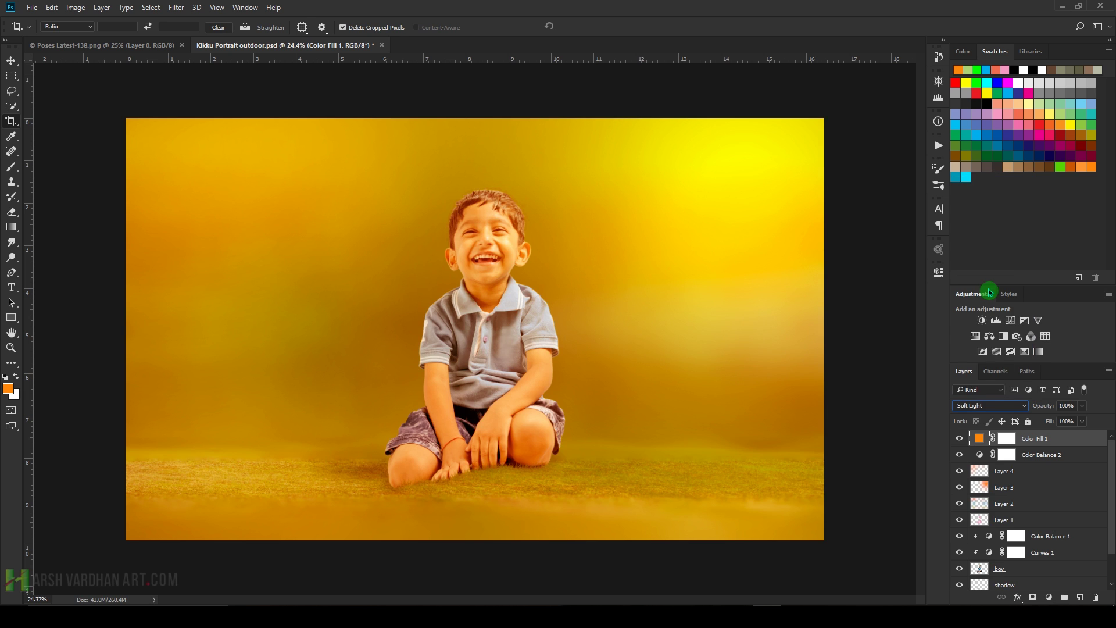
{"action": "left_click", "coordinate": [994, 408]}
{"action": "left_click", "coordinate": [996, 407]}
Change the fill colour to pale pink and lower its opacity to 12%.
{"action": "double_click", "coordinate": [980, 439]}
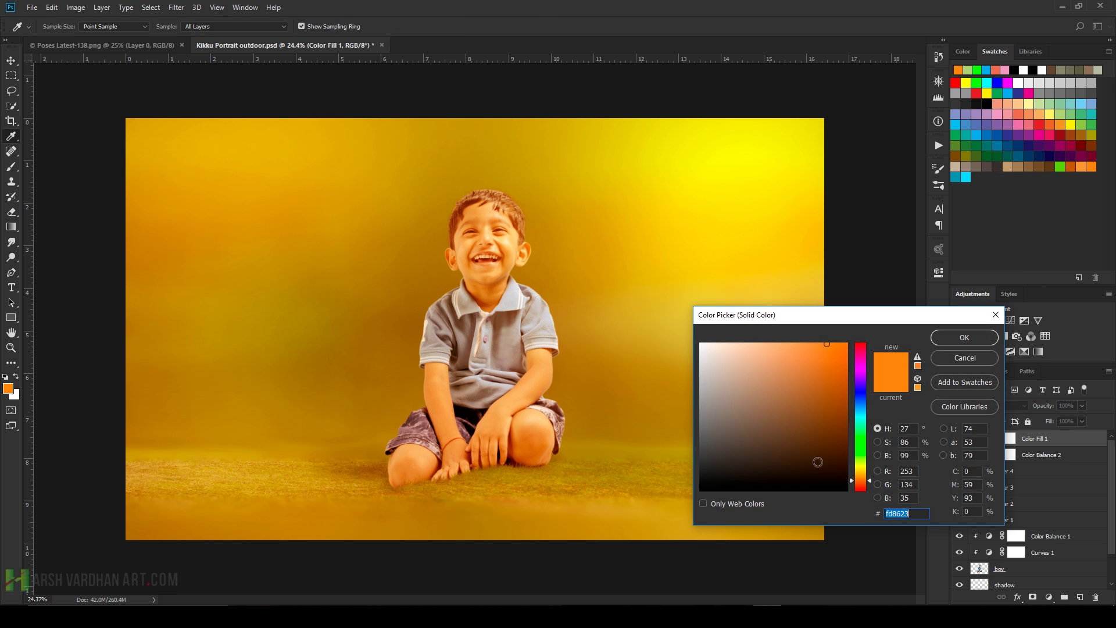
{"action": "left_click", "coordinate": [864, 371]}
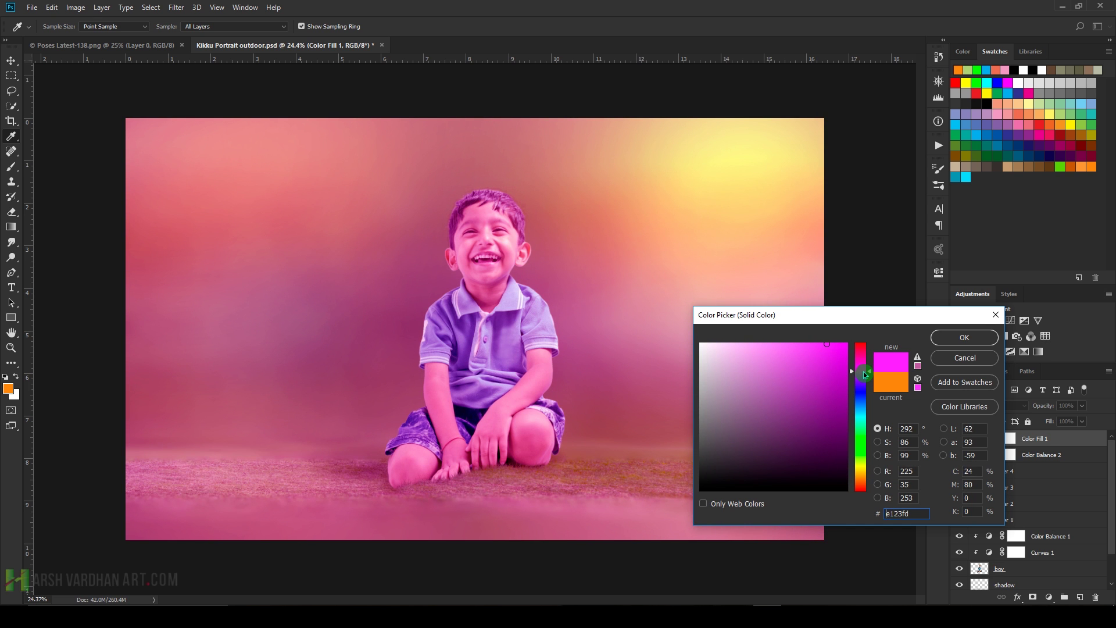
{"action": "left_click_drag", "start_coordinate": [863, 372], "coordinate": [865, 372]}
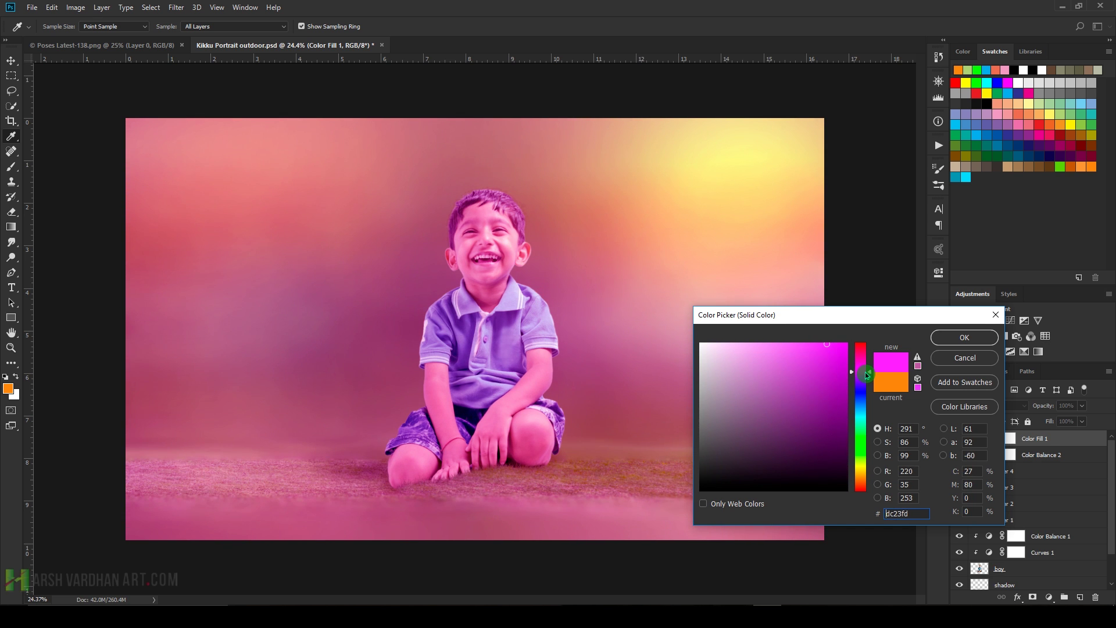
{"action": "left_click", "coordinate": [749, 344]}
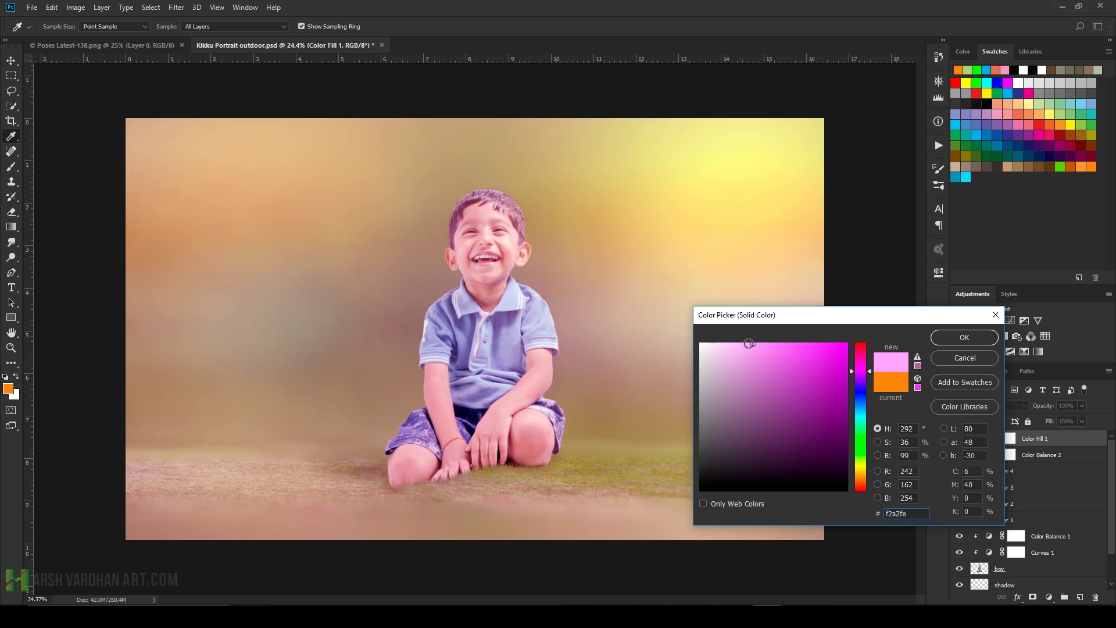
{"action": "left_click", "coordinate": [964, 338]}
{"action": "key", "text": "c"}
{"action": "left_click", "coordinate": [1082, 405]}
{"action": "left_click", "coordinate": [1033, 423]}
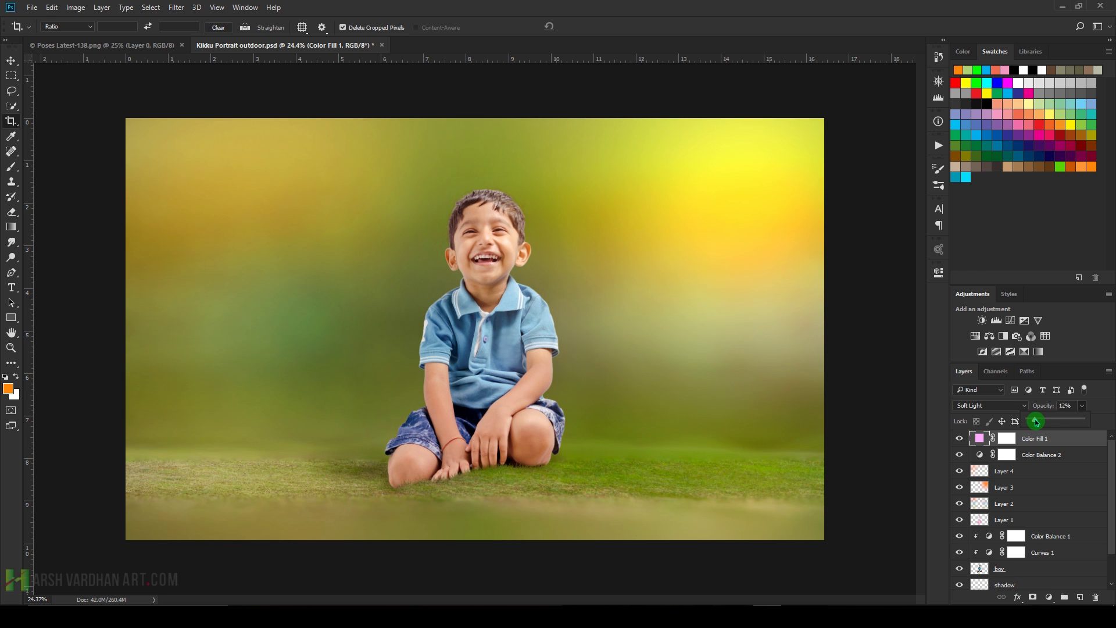
{"action": "left_click", "coordinate": [959, 446]}
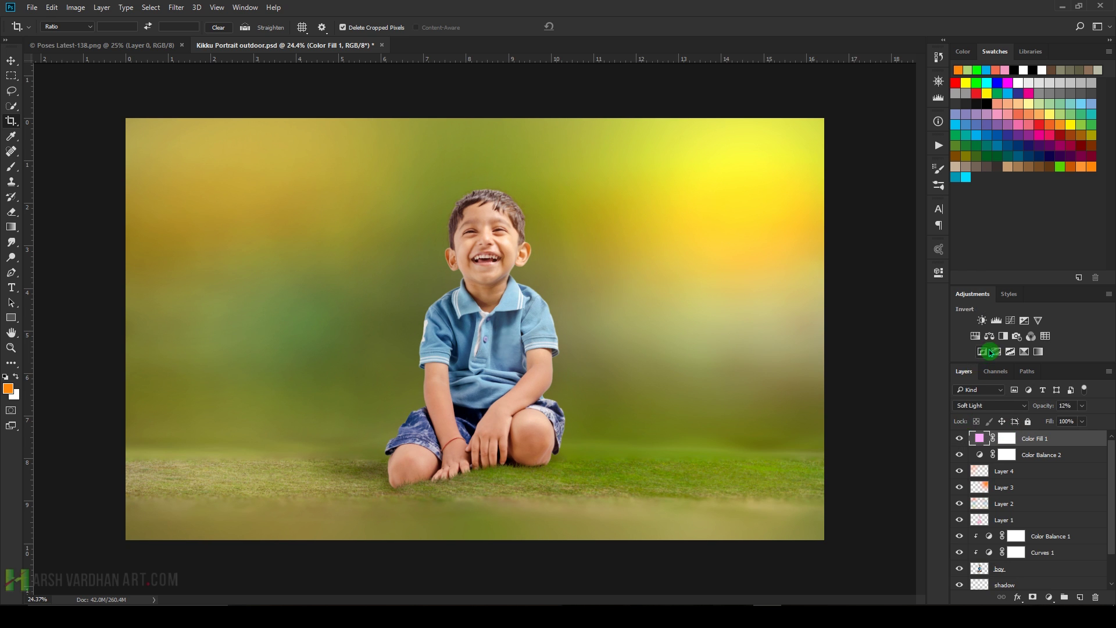
Add Curves 2 pulled down to darken the image, then paint its mask out over the boy.
{"action": "left_click", "coordinate": [1012, 321]}
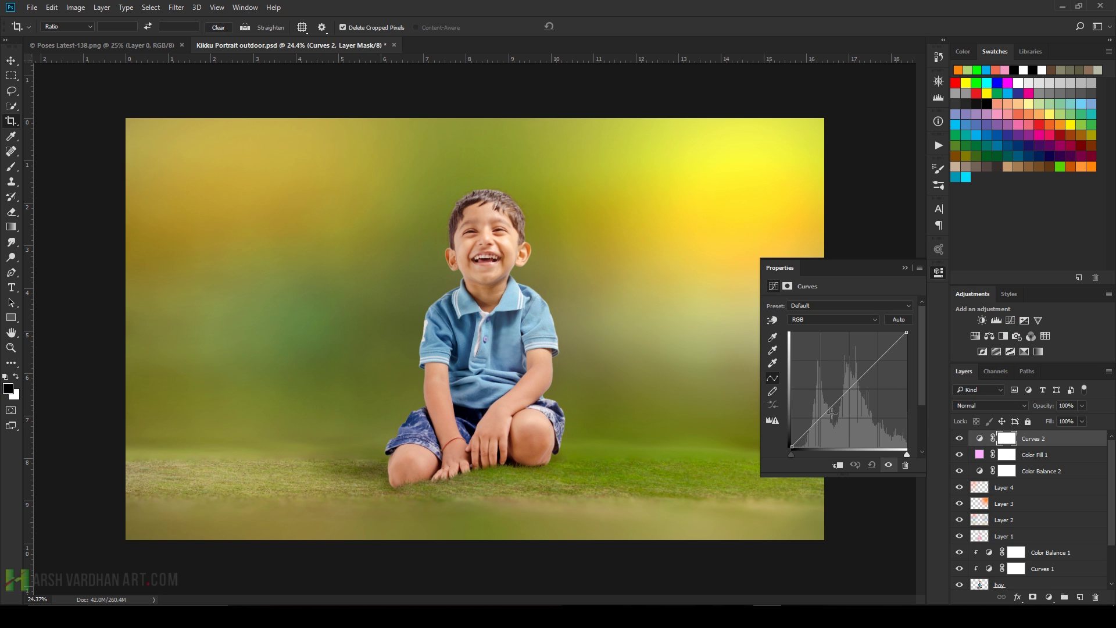
{"action": "mouse_move", "coordinate": [847, 395]}
{"action": "left_mouse_down"}
{"action": "mouse_move", "coordinate": [855, 403]}
{"action": "mouse_move", "coordinate": [845, 403]}
{"action": "left_mouse_up"}
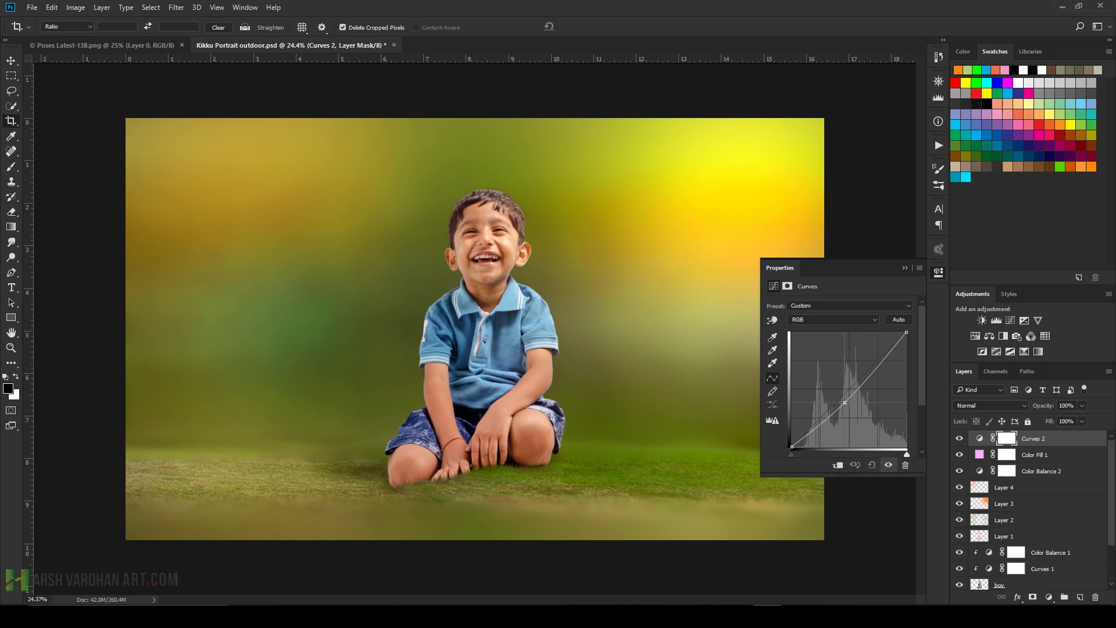
{"action": "left_click", "coordinate": [905, 268]}
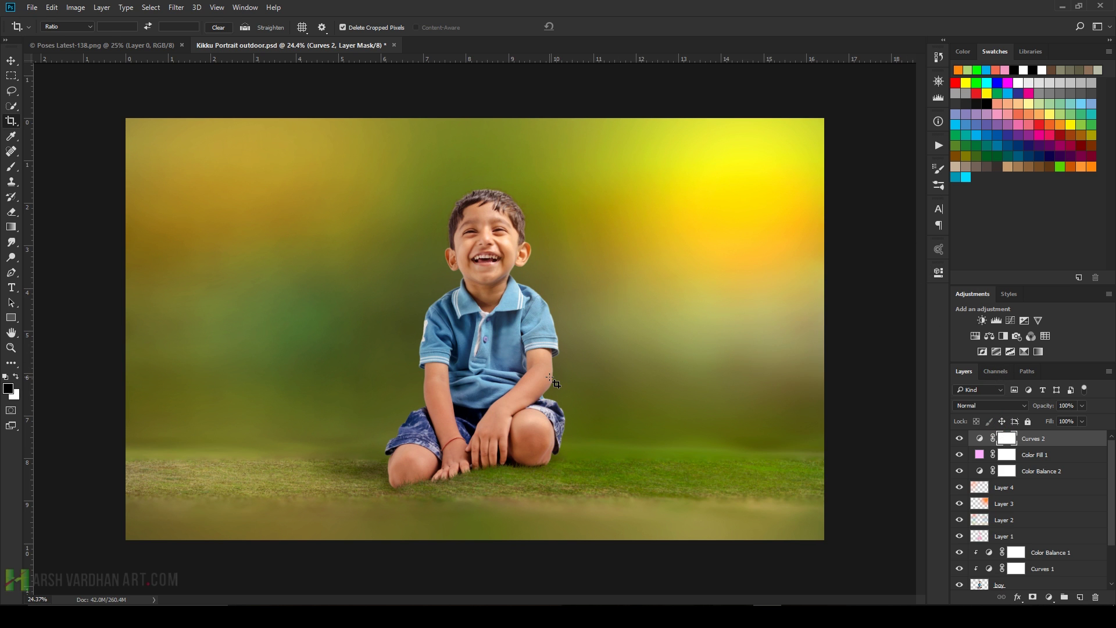
{"action": "key", "text": "b"}
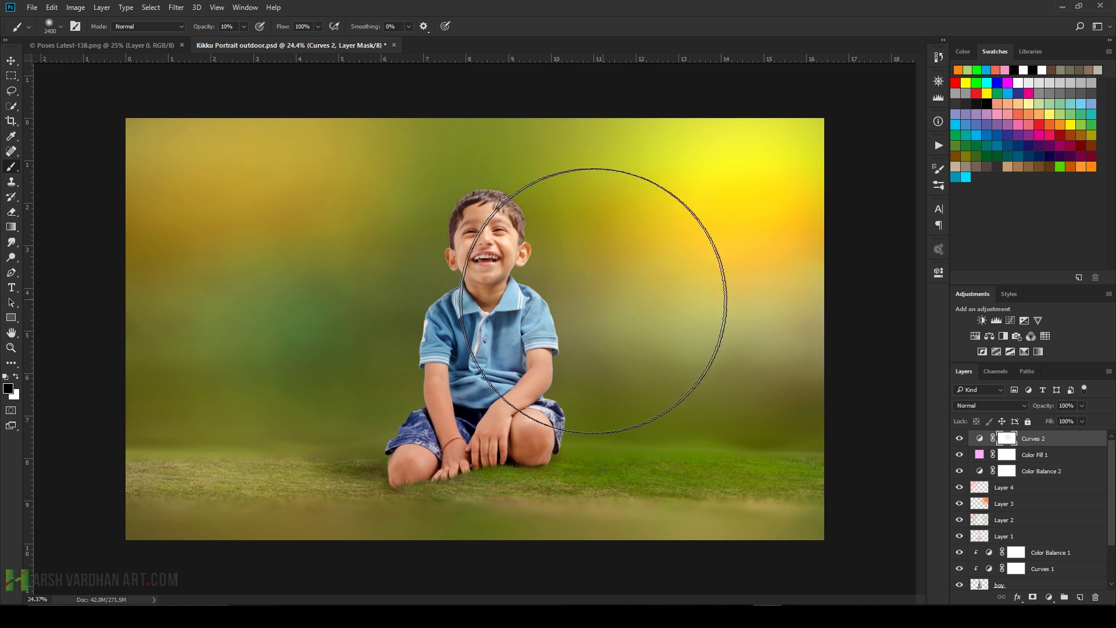
{"action": "left_click_drag", "start_coordinate": [498, 337], "coordinate": [412, 237]}
{"action": "left_click", "coordinate": [959, 439]}
{"action": "left_click", "coordinate": [960, 440]}
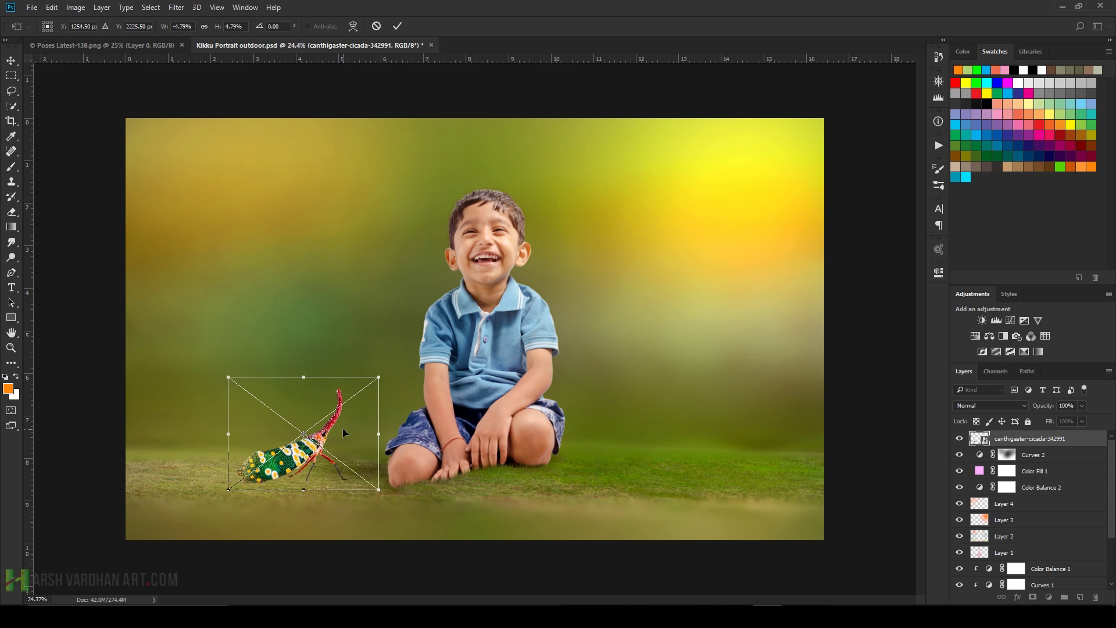
Nudge the cicada slightly to the right and commit its placement.
{"action": "left_click_drag", "start_coordinate": [347, 433], "coordinate": [356, 433]}
{"action": "key", "text": "Return"}
{"action": "key", "text": "b"}
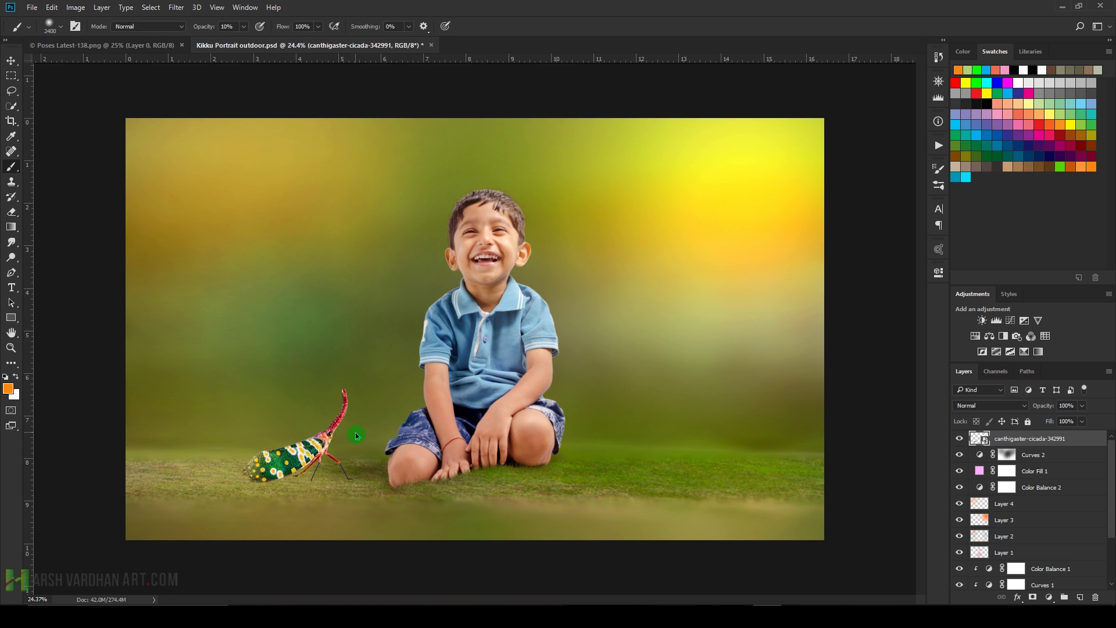
{"action": "scroll", "coordinate": [292, 474], "scroll_direction": "up", "scroll_amount": 5}
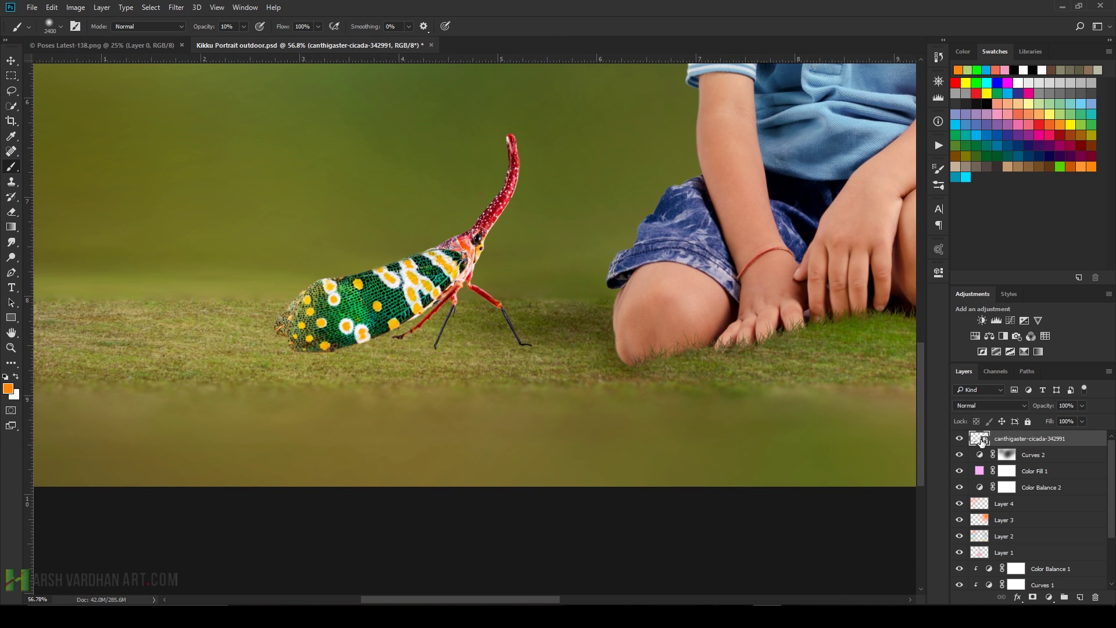
Duplicate the cicada layer and turn the copy black with Hue/Saturation Lightness -100.
{"action": "key", "text": "ctrl+j"}
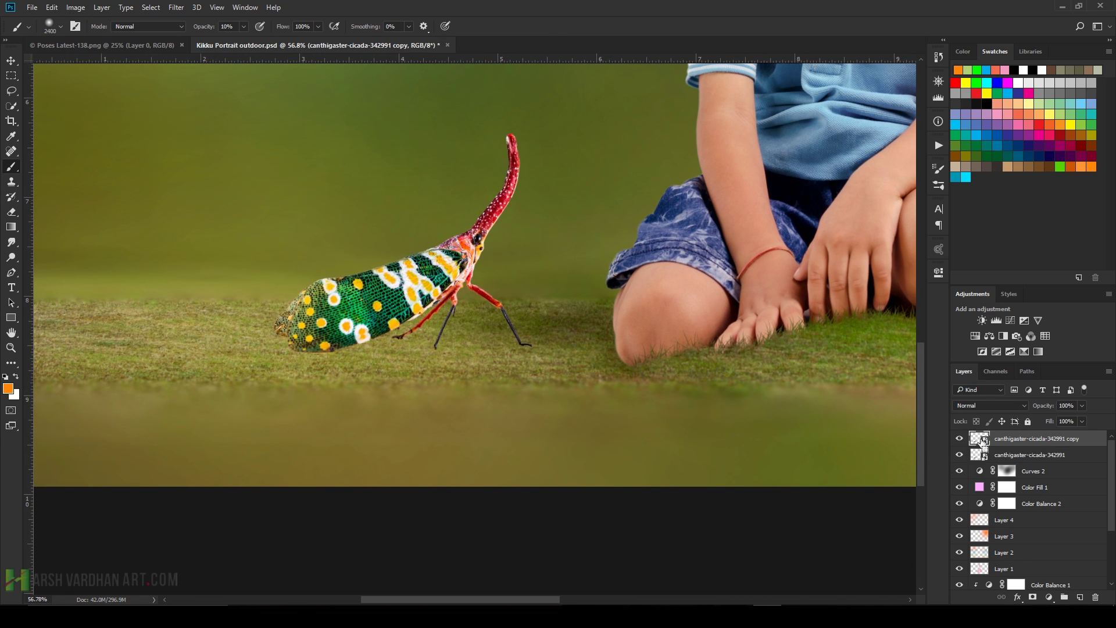
{"action": "key", "text": "ctrl+u"}
{"action": "left_click_drag", "start_coordinate": [532, 272], "coordinate": [446, 255]}
{"action": "left_click_drag", "start_coordinate": [540, 141], "coordinate": [740, 218]}
{"action": "left_click", "coordinate": [852, 242]}
{"action": "key", "text": "b"}
Flip the black cicada copy vertically and position it beneath the cicada.
{"action": "key", "text": "ctrl+t"}
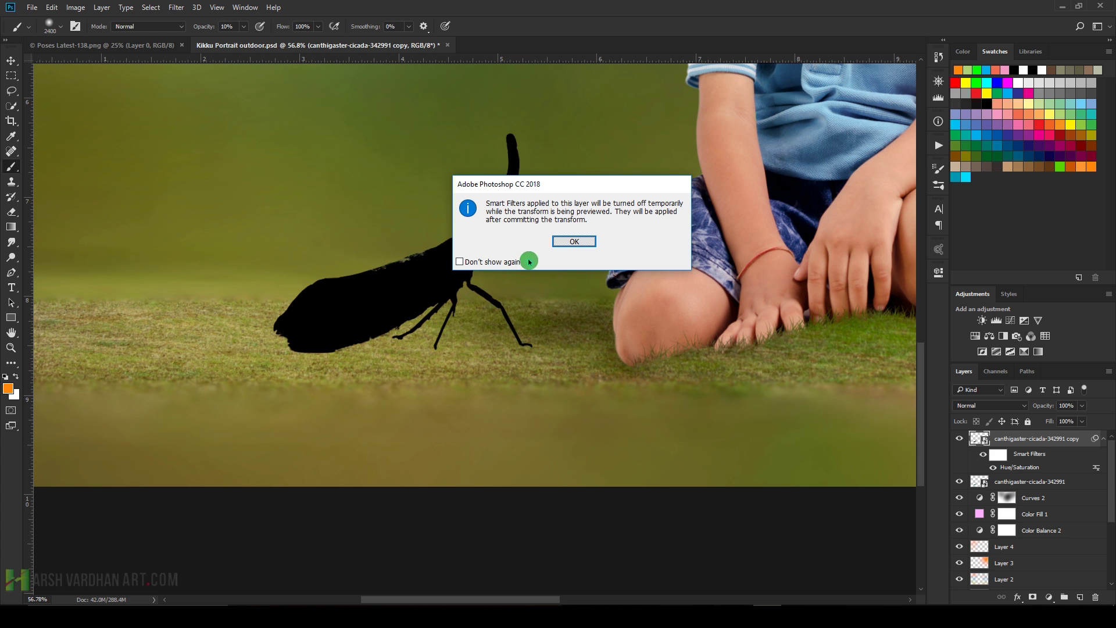
{"action": "left_click", "coordinate": [576, 242]}
{"action": "right_click", "coordinate": [528, 245]}
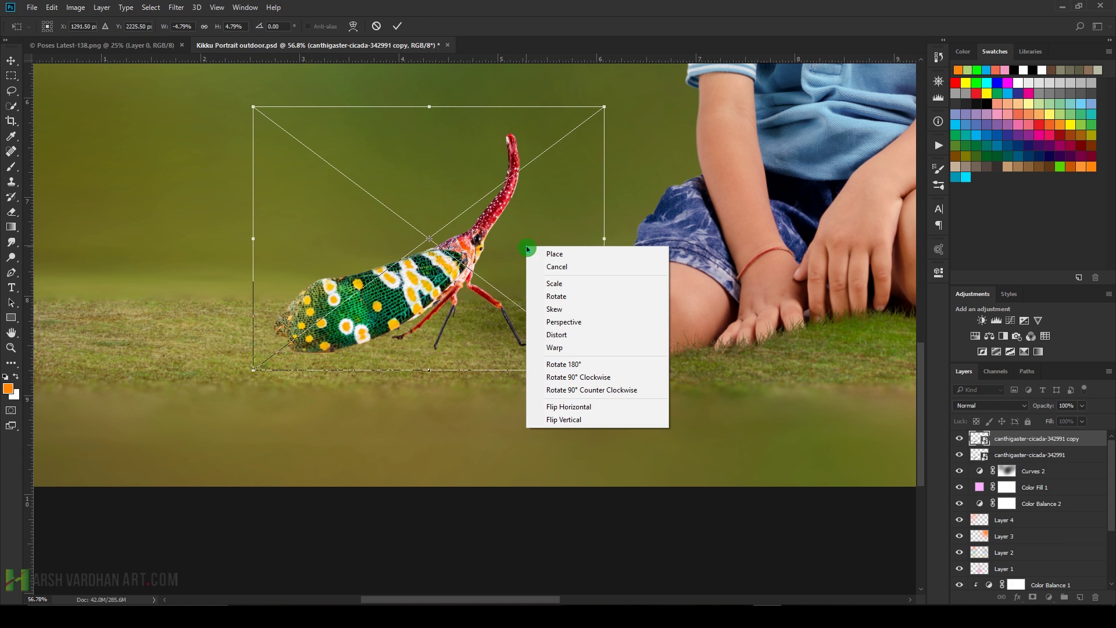
{"action": "left_click", "coordinate": [596, 411]}
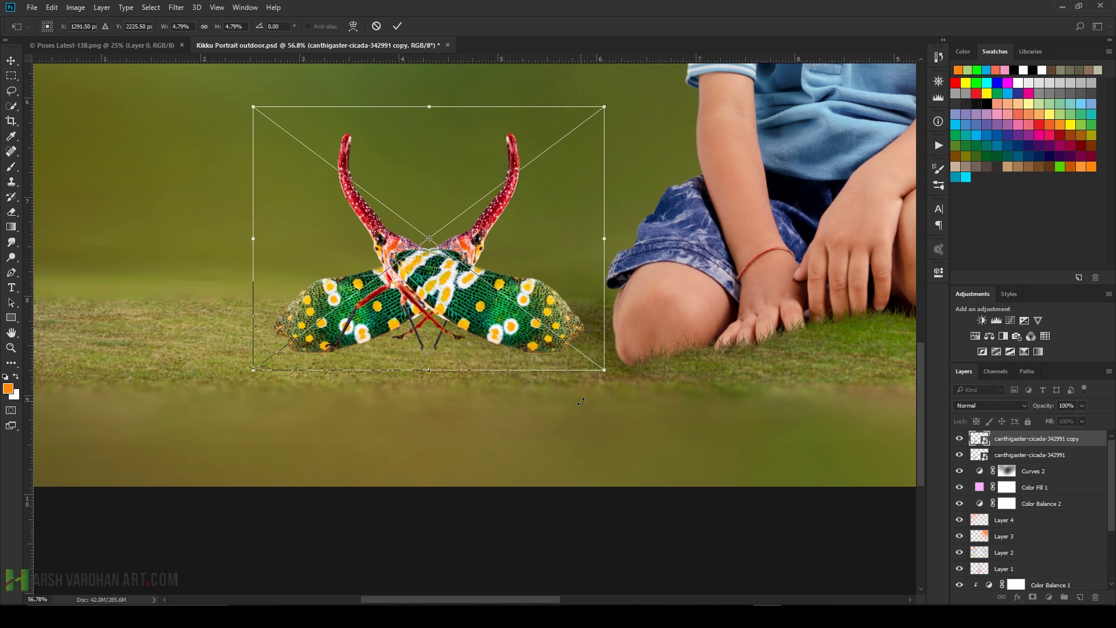
{"action": "key", "text": "ctrl+z"}
{"action": "right_click", "coordinate": [516, 279]}
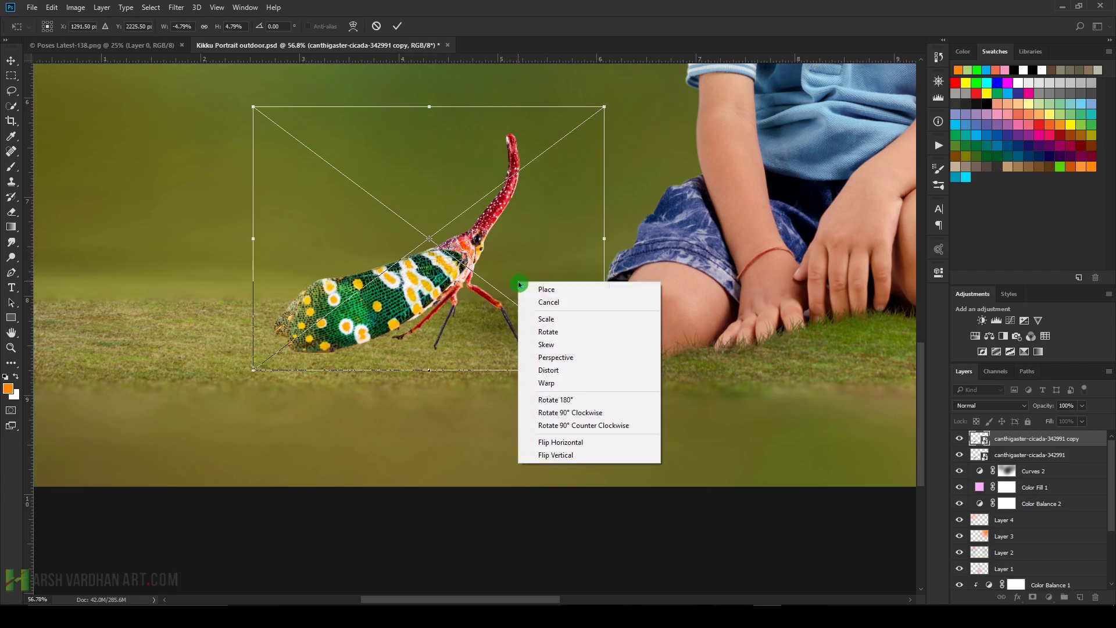
{"action": "left_click", "coordinate": [574, 454]}
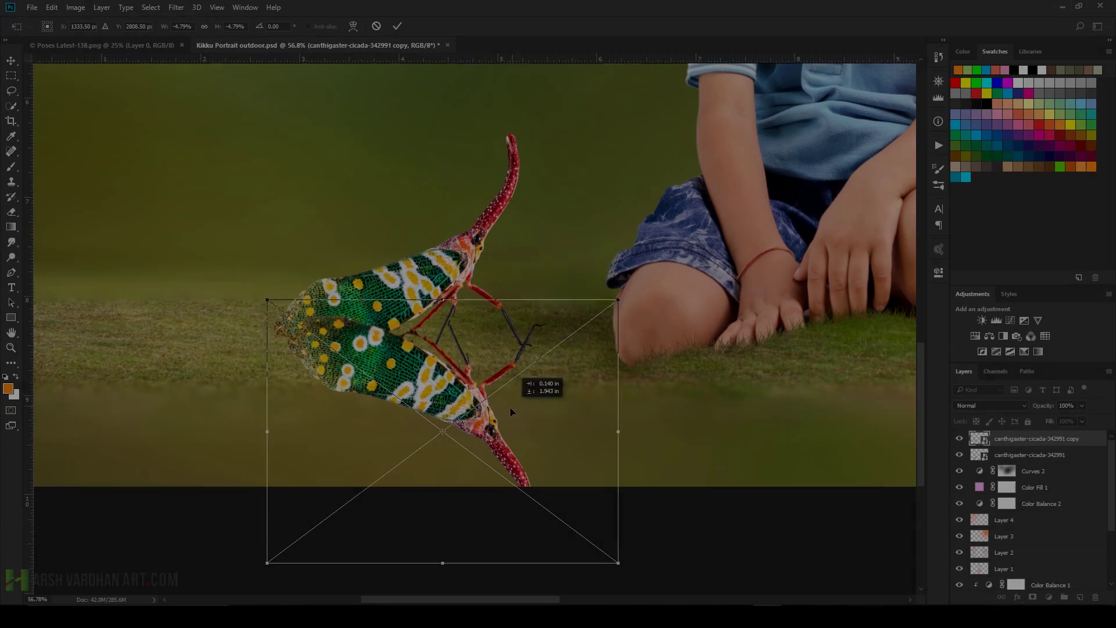
{"action": "right_click", "coordinate": [501, 254]}
{"action": "left_click", "coordinate": [575, 351]}
{"action": "left_click_drag", "start_coordinate": [440, 484], "coordinate": [304, 354]}
Skew the flipped copy's corners into a slanted shadow lying on the grass.
{"action": "right_click", "coordinate": [521, 369]}
{"action": "left_click", "coordinate": [564, 430]}
{"action": "left_click_drag", "start_coordinate": [256, 431], "coordinate": [110, 433]}
{"action": "left_click_drag", "start_coordinate": [517, 428], "coordinate": [349, 416]}
{"action": "left_click_drag", "start_coordinate": [110, 432], "coordinate": [78, 394]}
{"action": "left_click_drag", "start_coordinate": [599, 338], "coordinate": [691, 343]}
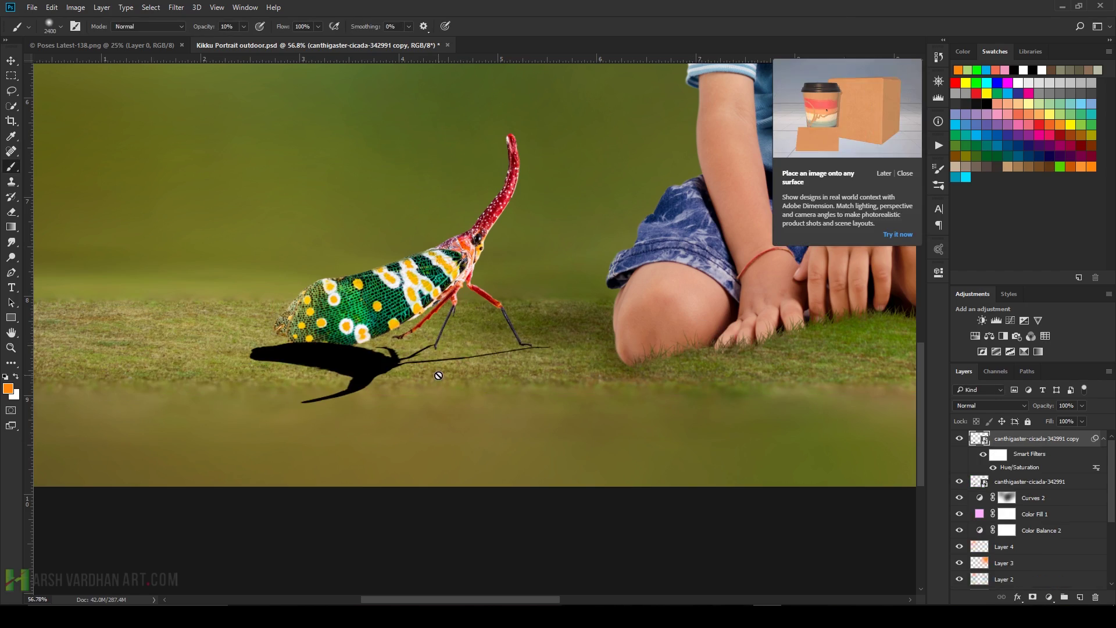
{"action": "left_click_drag", "start_coordinate": [430, 355], "coordinate": [428, 358]}
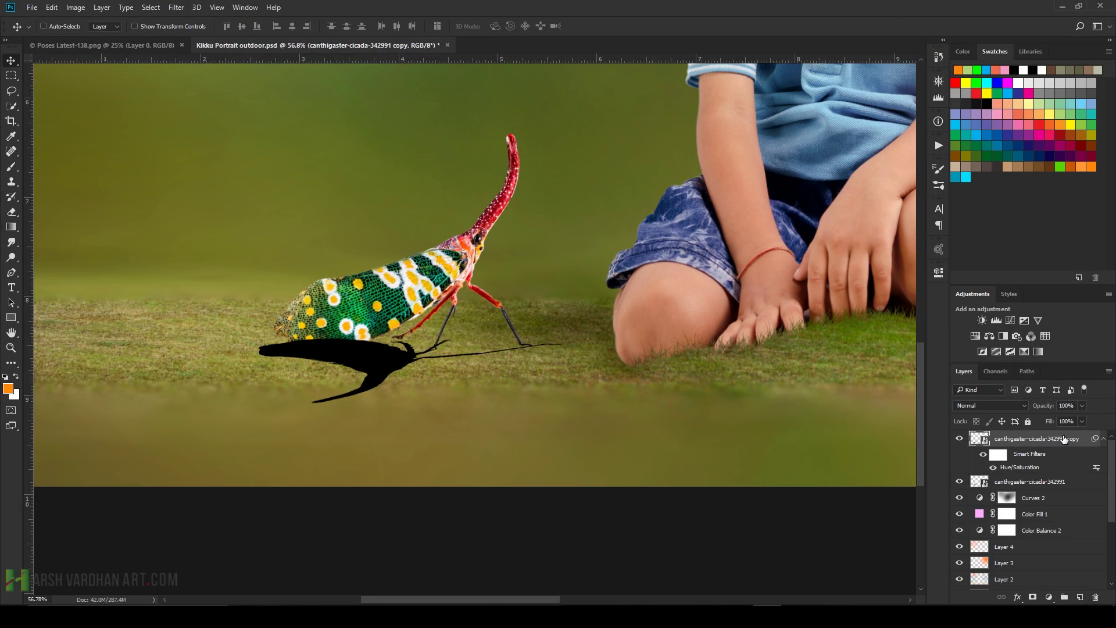
Rasterize the shadow layer and soften it with a Gaussian Blur.
{"action": "right_click", "coordinate": [1063, 440]}
{"action": "left_click", "coordinate": [965, 261]}
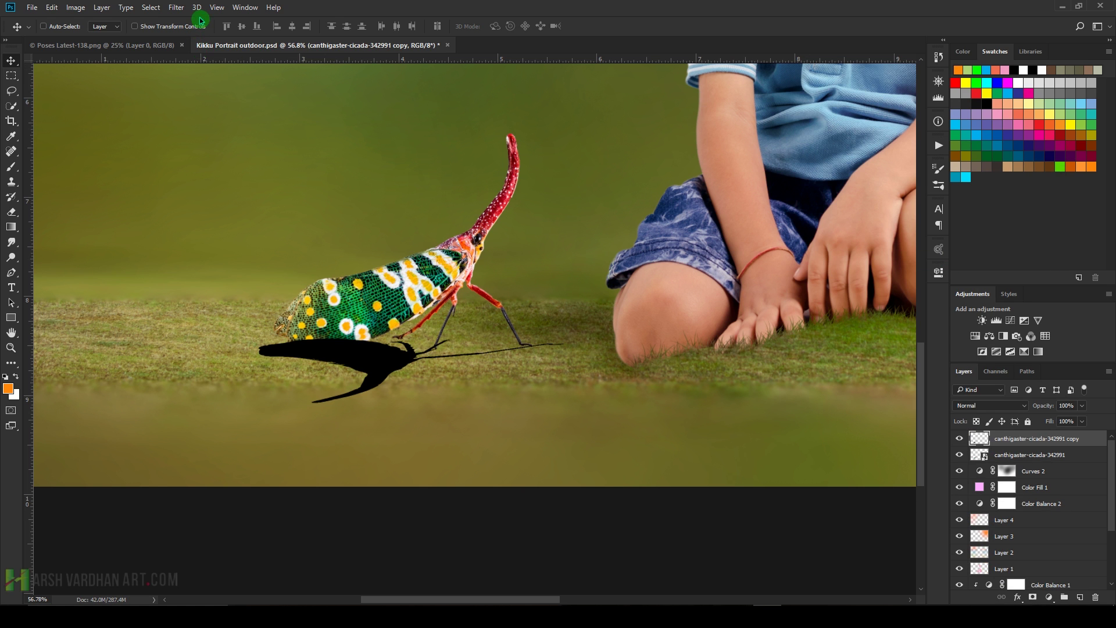
{"action": "left_click", "coordinate": [176, 7]}
{"action": "mouse_move", "coordinate": [233, 147]}
{"action": "mouse_move", "coordinate": [267, 136]}
{"action": "left_click", "coordinate": [362, 180]}
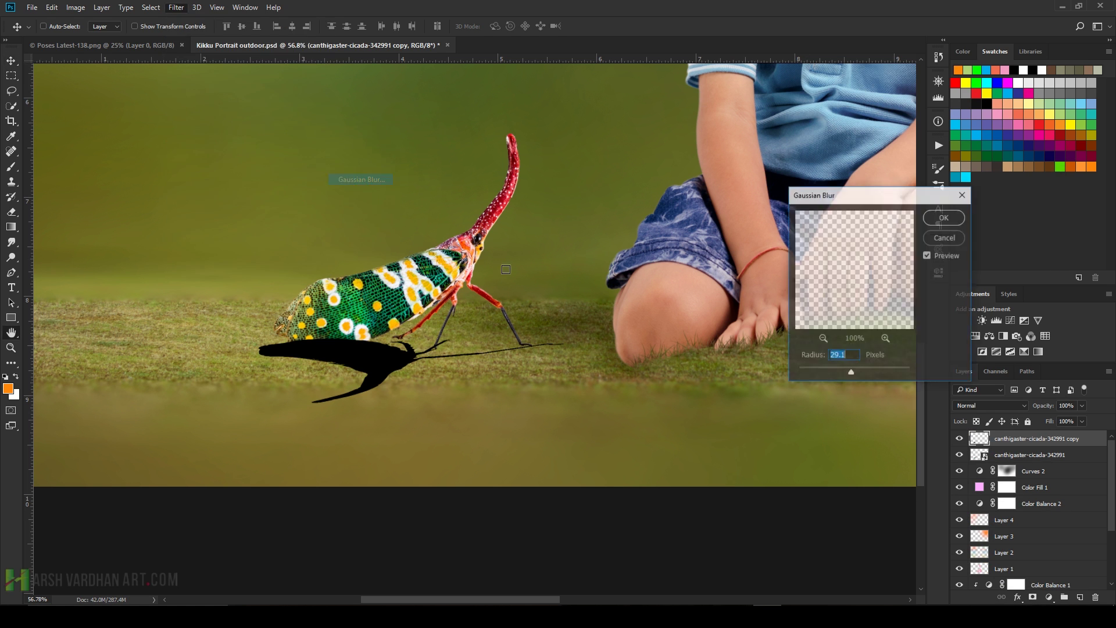
{"action": "mouse_move", "coordinate": [851, 373]}
{"action": "left_mouse_down"}
{"action": "mouse_move", "coordinate": [847, 385]}
{"action": "mouse_move", "coordinate": [841, 372]}
{"action": "left_mouse_up"}
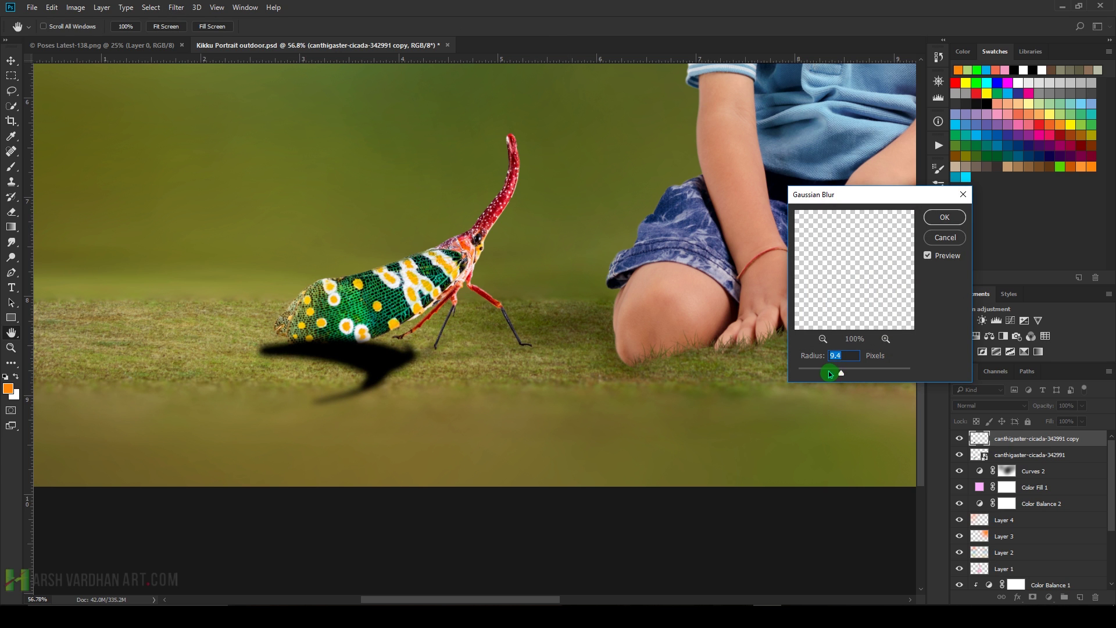
{"action": "left_click", "coordinate": [944, 217]}
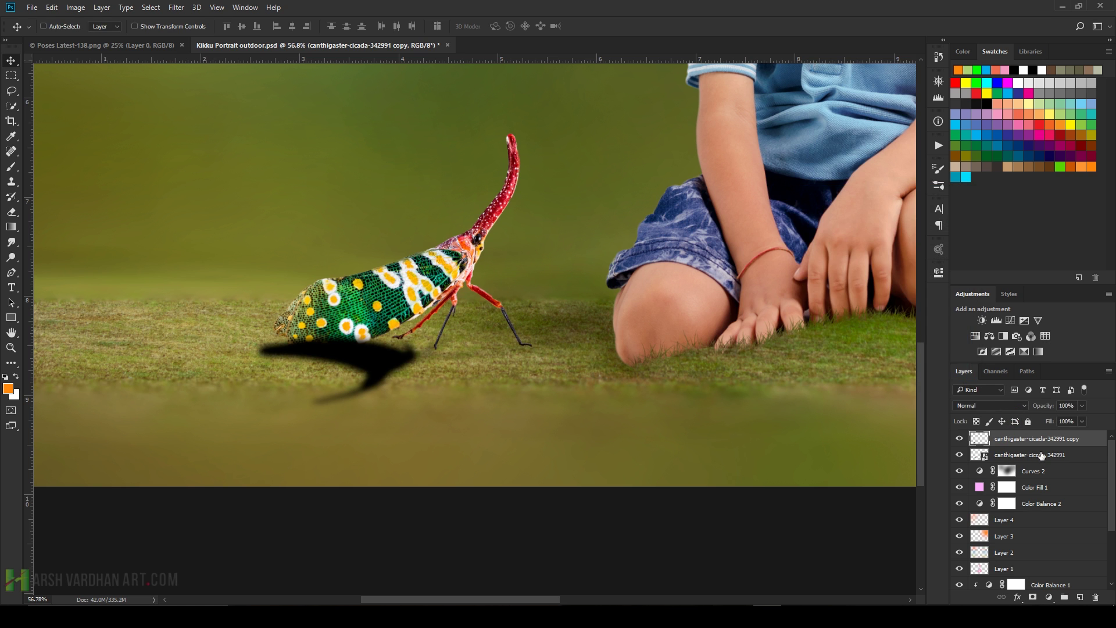
Set the shadow to 55% opacity and move it beneath the cicada layer.
{"action": "left_click_drag", "start_coordinate": [1083, 405], "coordinate": [1045, 429]}
{"action": "left_click", "coordinate": [981, 438]}
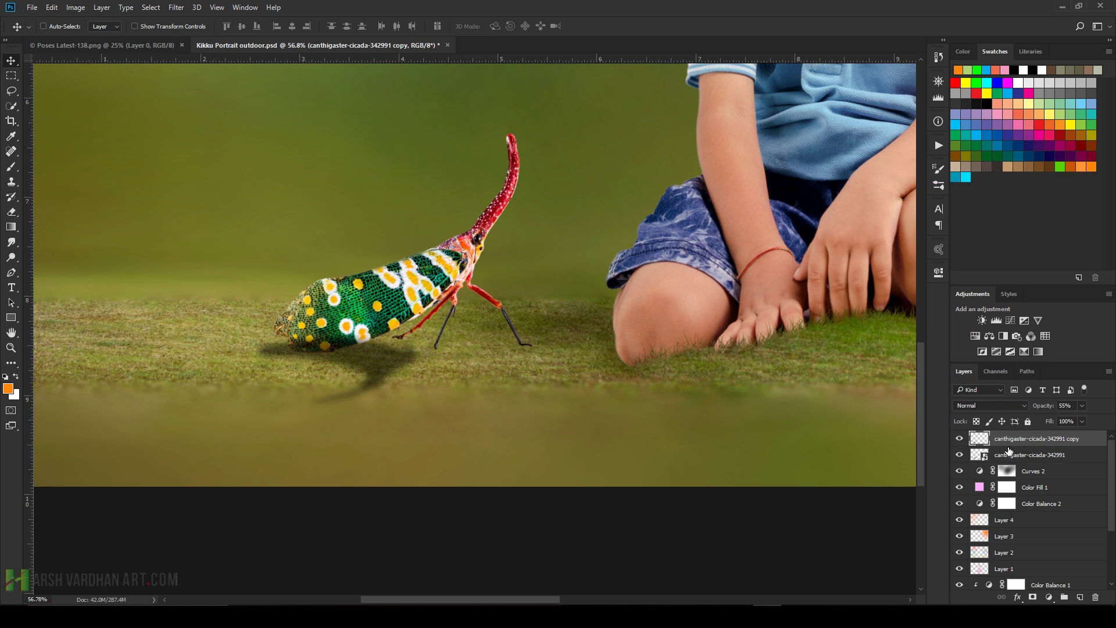
{"action": "left_click_drag", "start_coordinate": [981, 444], "coordinate": [1026, 472]}
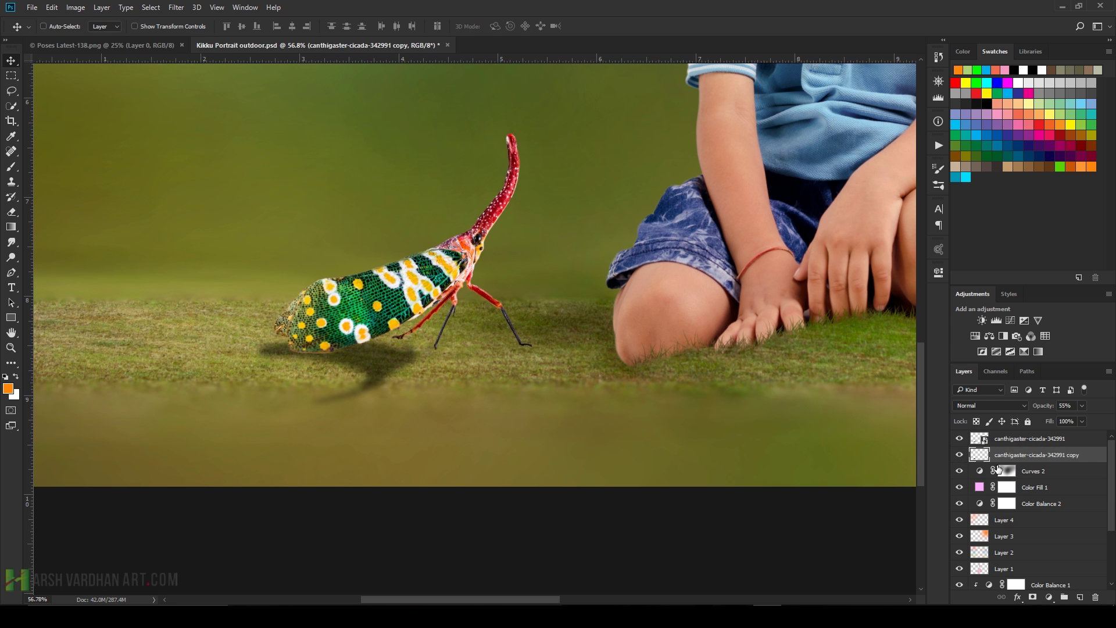
{"action": "key", "text": "ctrl+0"}
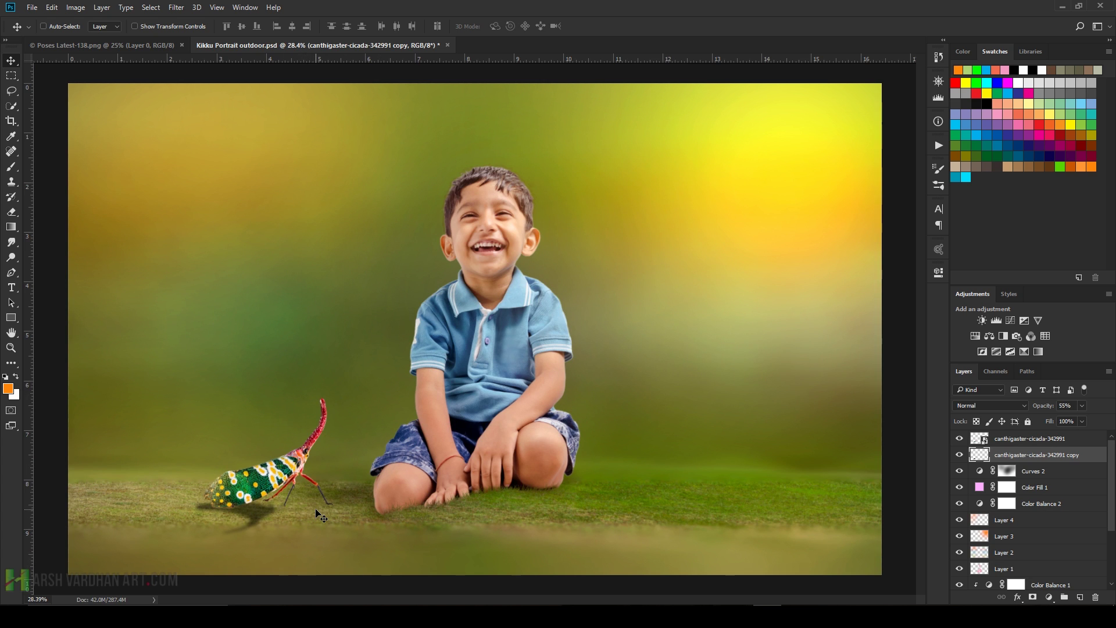
Flatten the cicada's shadow to half height, widen it slightly and flip it vertically.
{"action": "key", "text": "ctrl+t"}
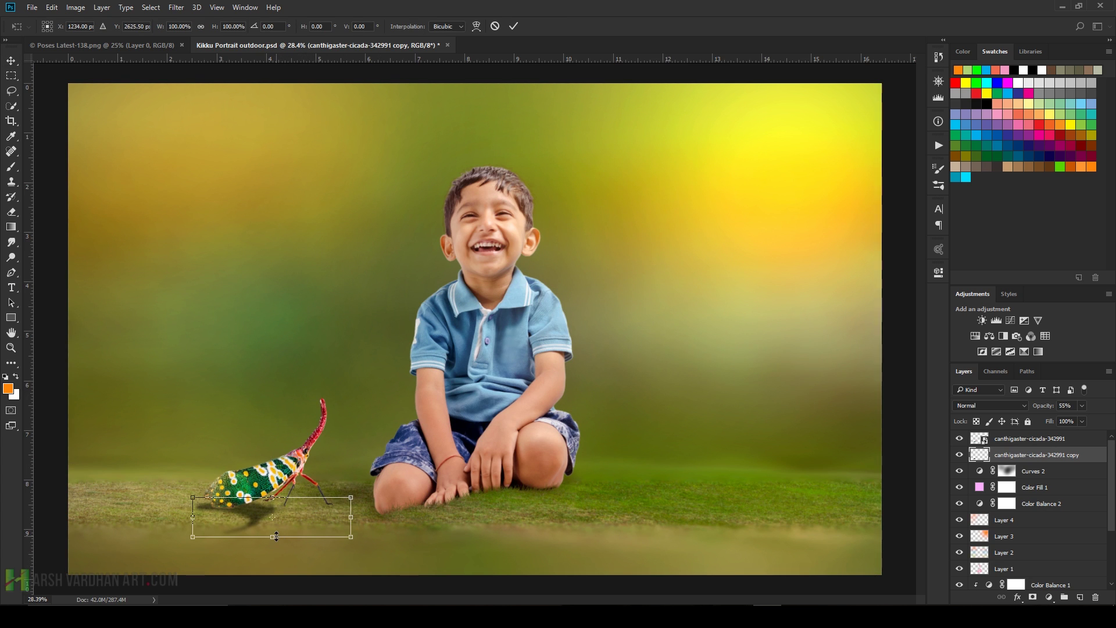
{"action": "left_click_drag", "start_coordinate": [277, 536], "coordinate": [282, 518]}
{"action": "left_click_drag", "start_coordinate": [349, 509], "coordinate": [368, 517]}
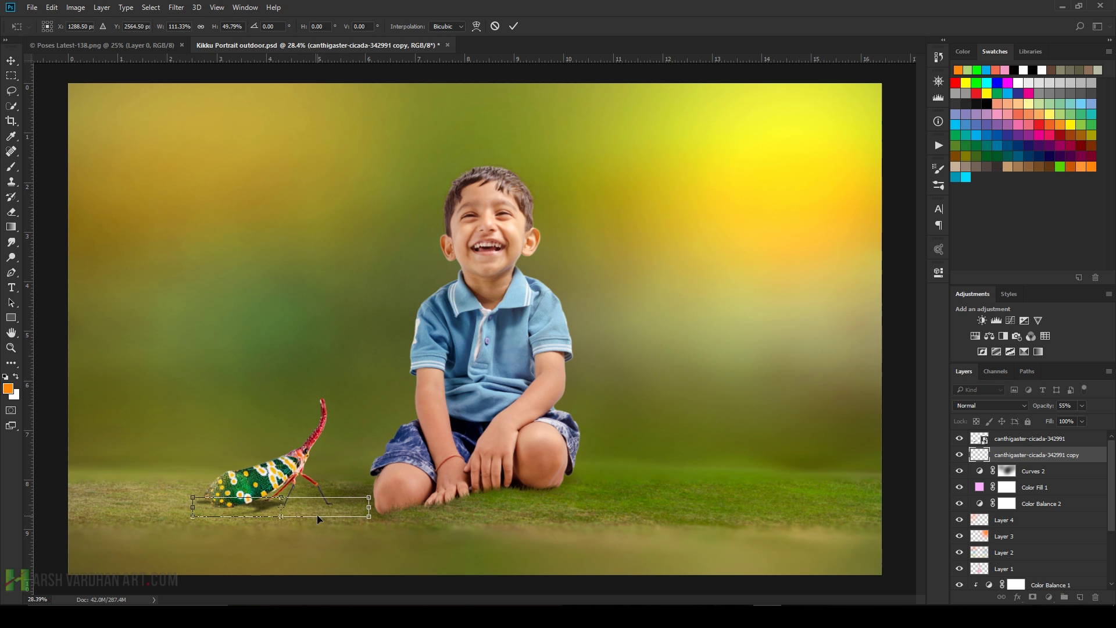
{"action": "left_click_drag", "start_coordinate": [307, 517], "coordinate": [285, 519]}
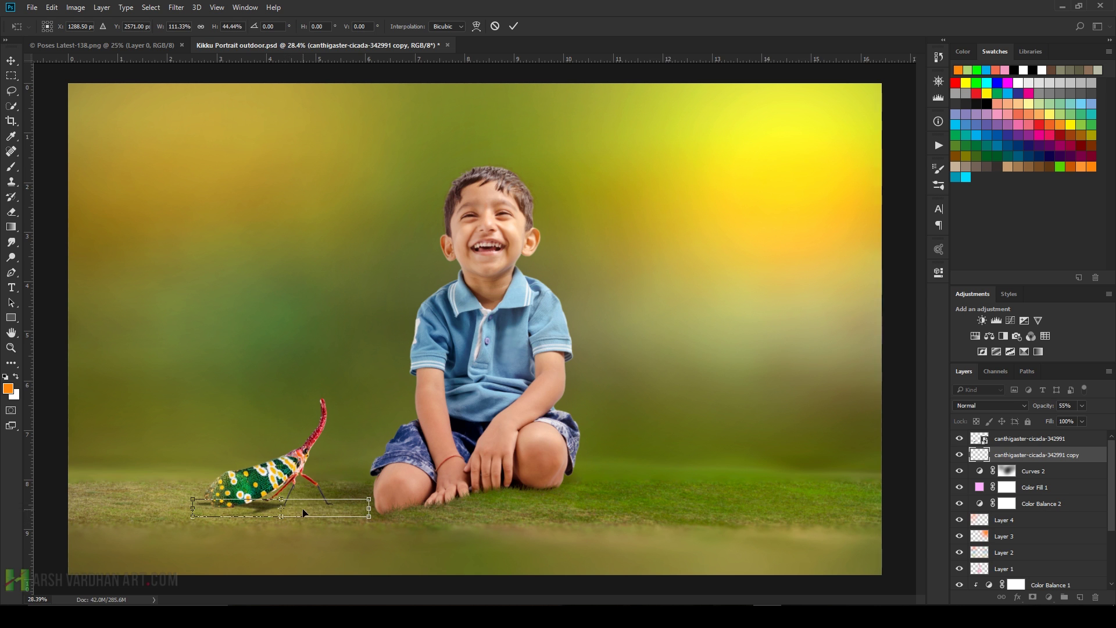
{"action": "right_click", "coordinate": [304, 506]}
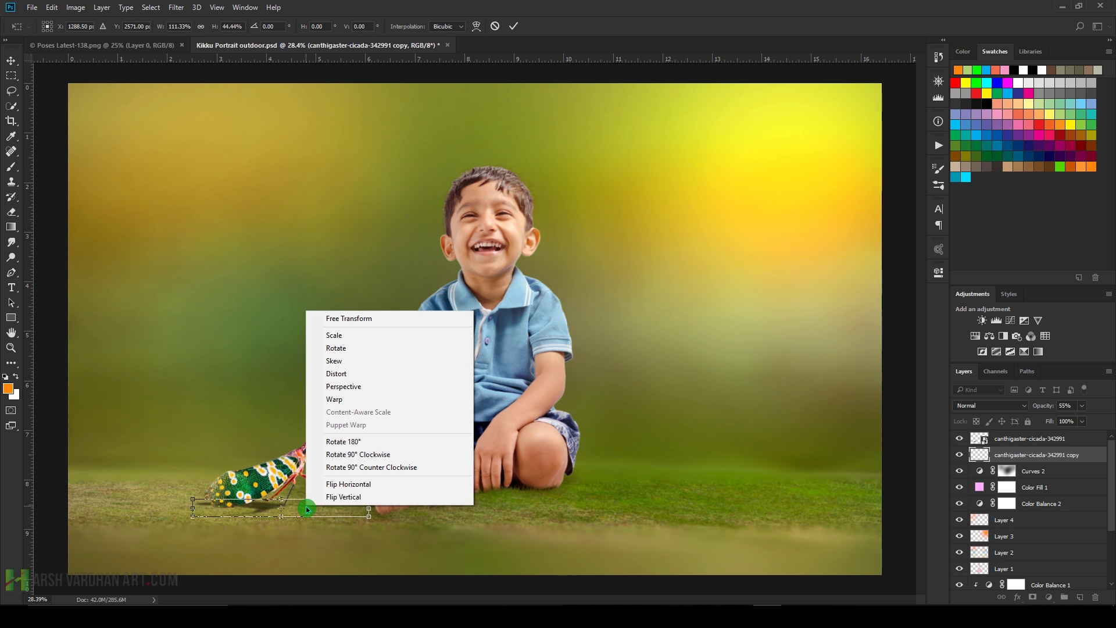
{"action": "left_click", "coordinate": [335, 496]}
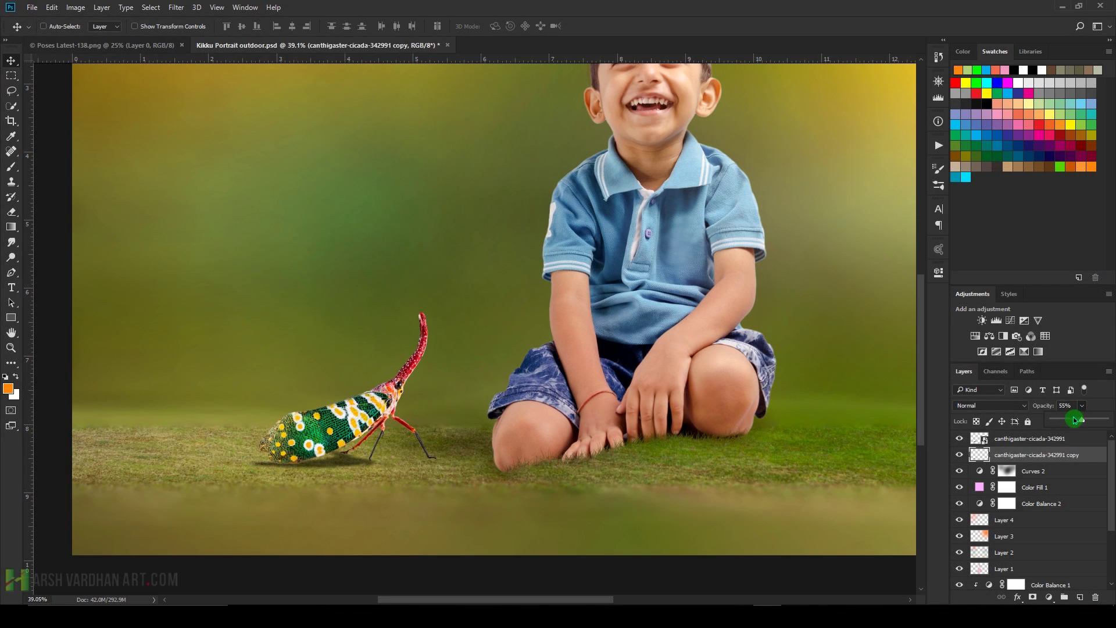
Lower the shadow layer's opacity to 39%.
{"action": "left_click_drag", "start_coordinate": [1074, 422], "coordinate": [1072, 424]}
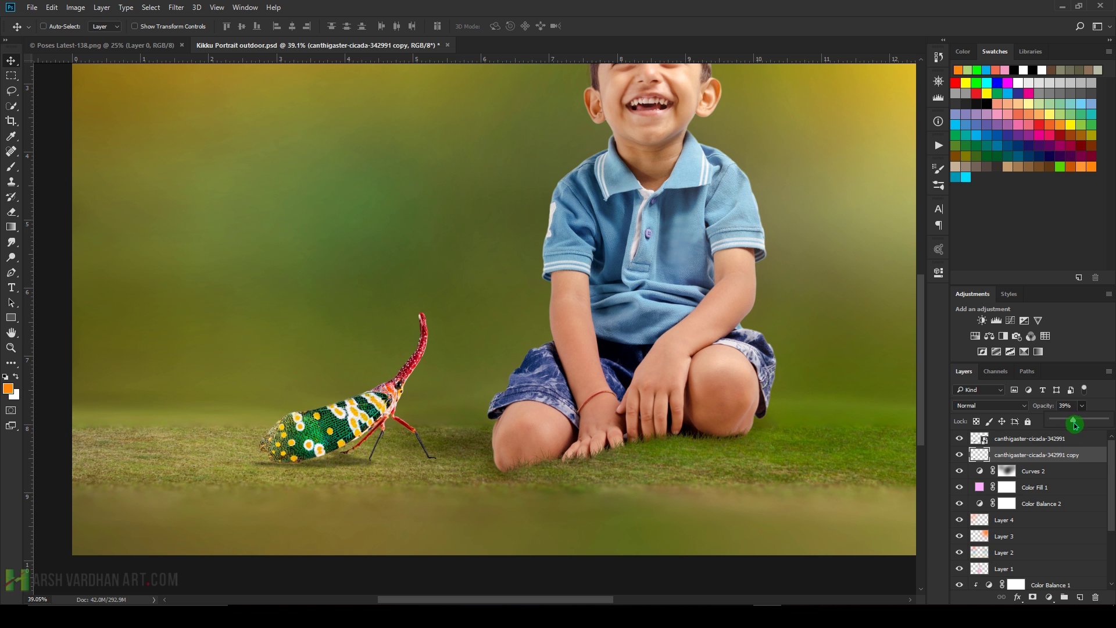
{"action": "left_click", "coordinate": [1104, 459]}
{"action": "scroll", "coordinate": [456, 357], "scroll_direction": "up", "scroll_amount": 3}
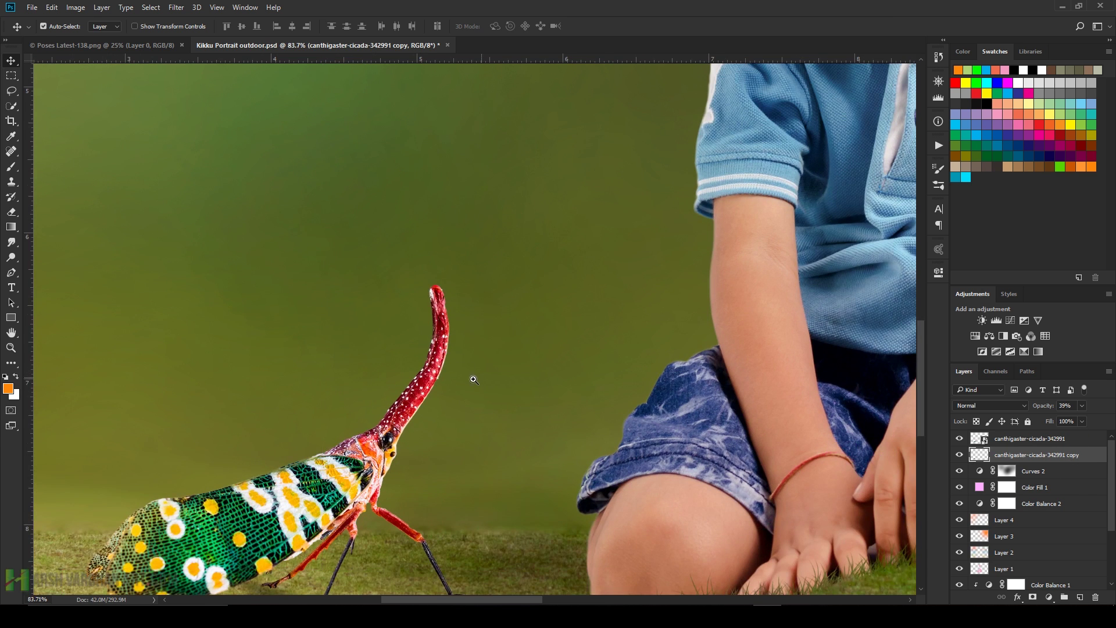
{"action": "scroll", "coordinate": [515, 408], "scroll_direction": "down", "scroll_amount": 4}
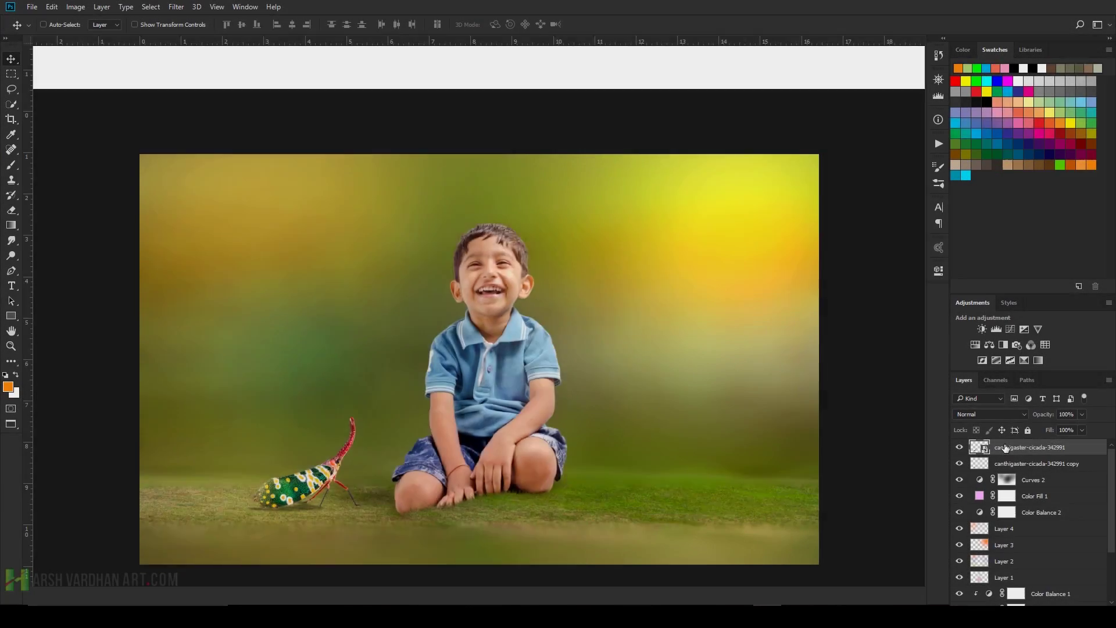
In a full-screen fitted view, move the signature watermark to the lower right and shrink it.
{"action": "key", "text": "f"}
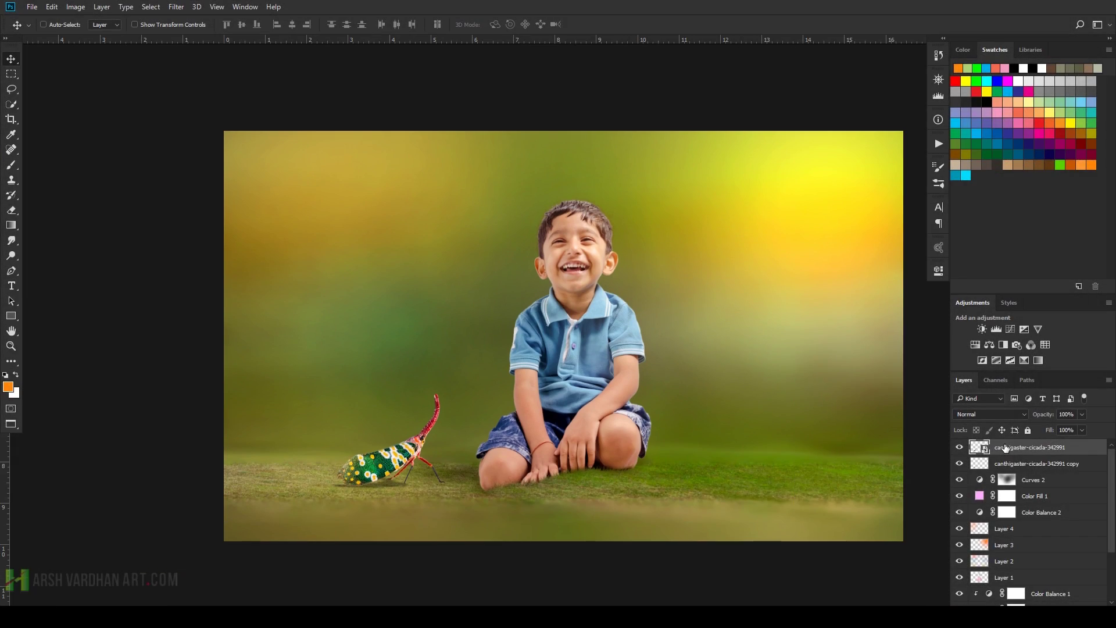
{"action": "key", "text": "f"}
{"action": "key", "text": "ctrl+0"}
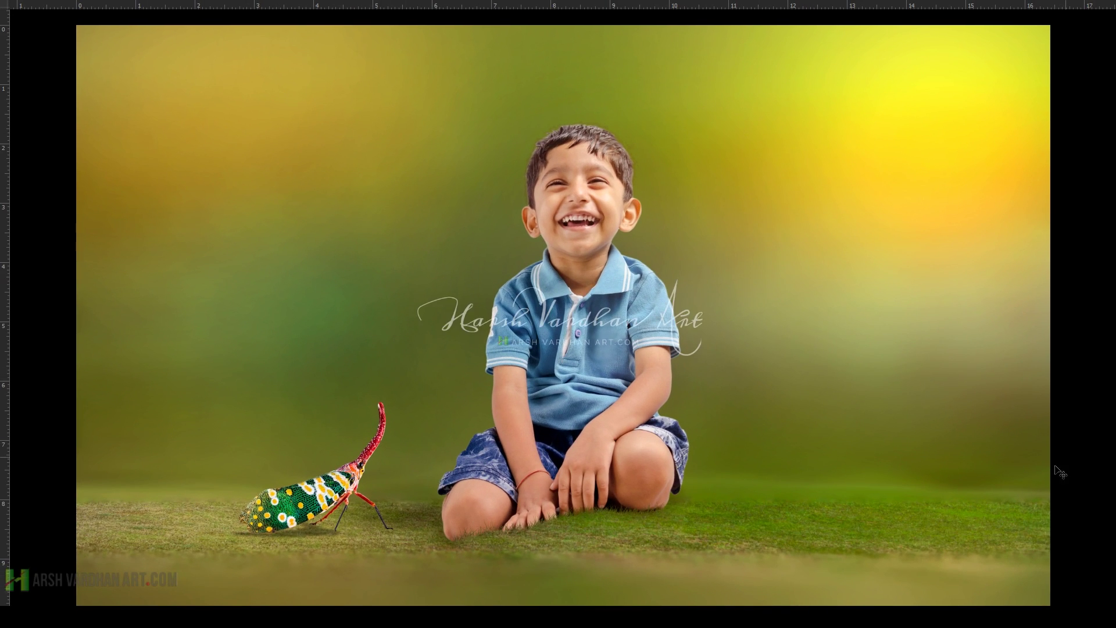
{"action": "left_click_drag", "start_coordinate": [640, 331], "coordinate": [939, 437]}
{"action": "key", "text": "ctrl+t"}
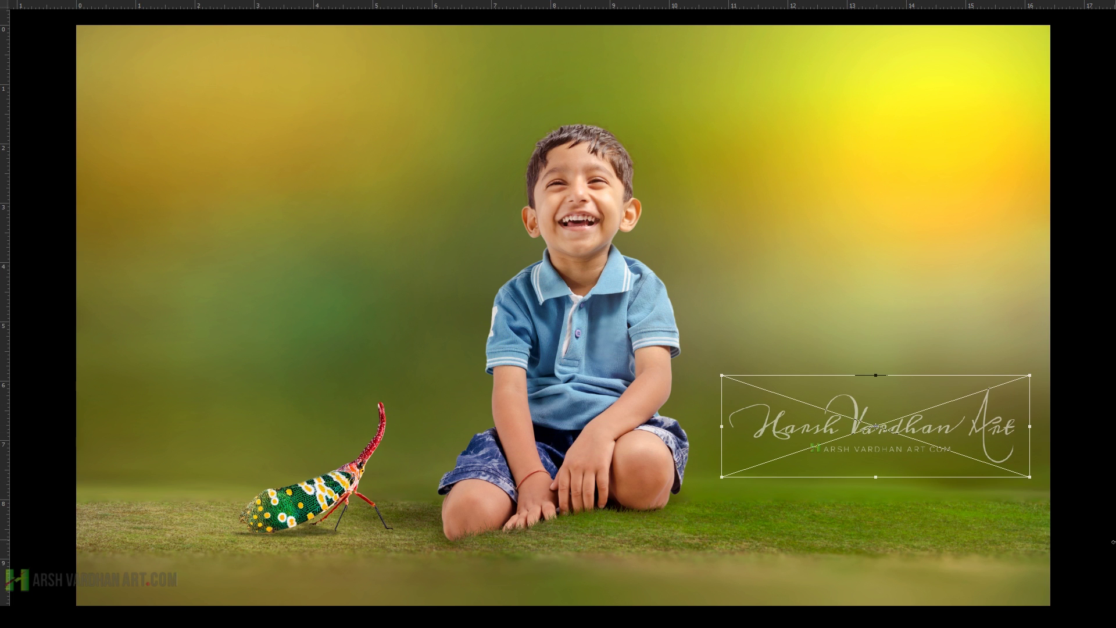
{"action": "left_click_drag", "start_coordinate": [1033, 376], "coordinate": [982, 392]}
{"action": "key", "text": "Return"}
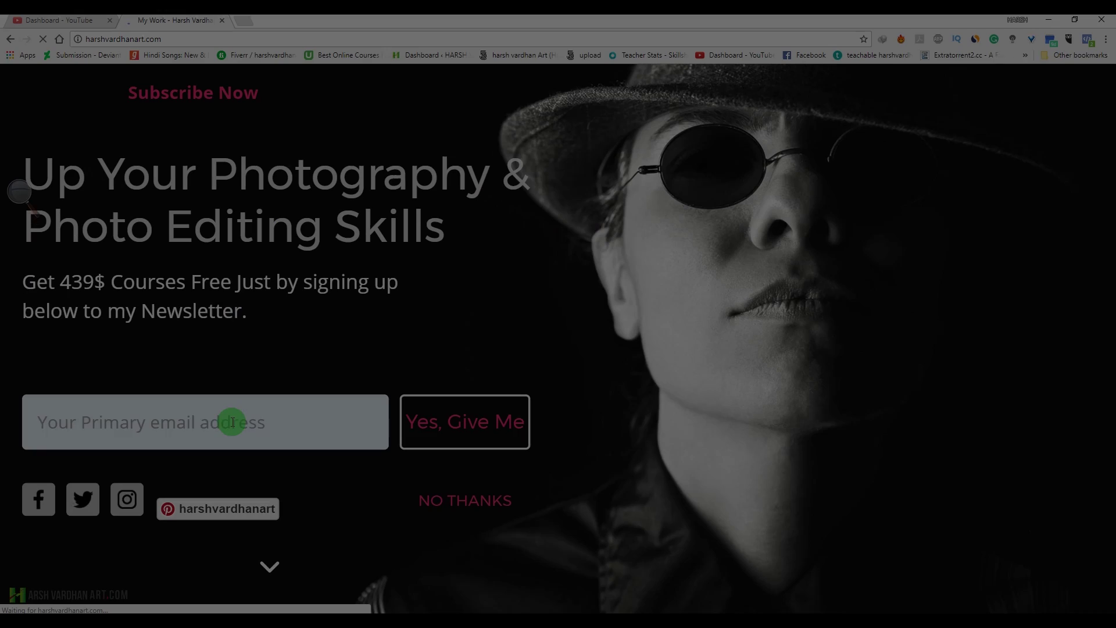
Enter an example Gmail address in the newsletter's primary e-mail field.
{"action": "left_click", "coordinate": [215, 423]}
{"action": "type", "text": "youremail@gmail."}
{"action": "key", "text": "BackSpace"}
{"action": "type", "text": "@gmail.com"}
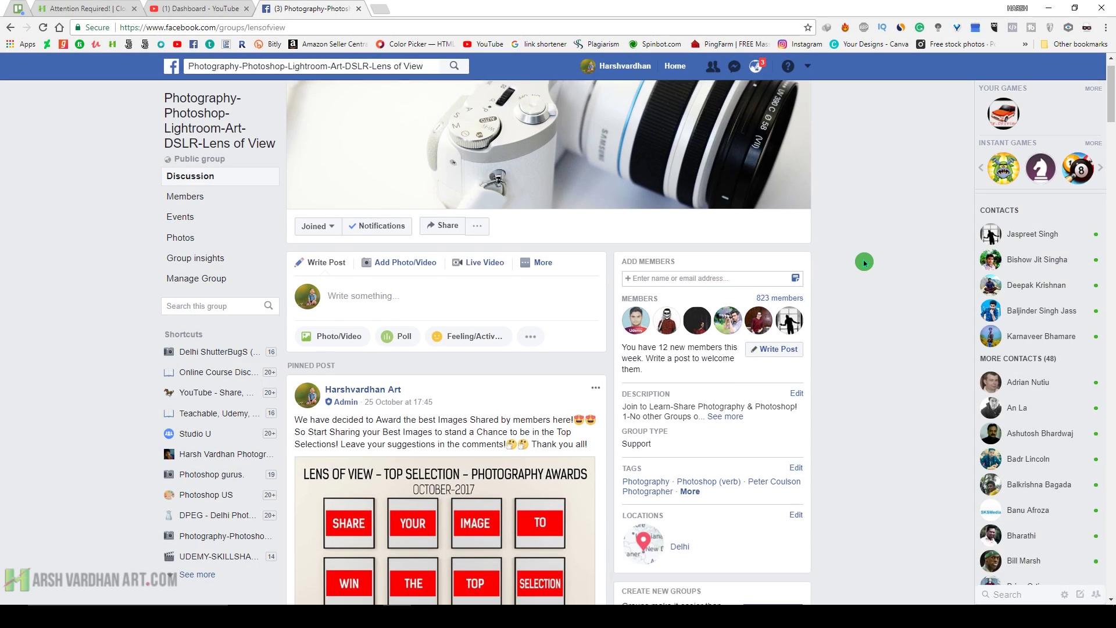
Scroll down through the Lens of View photography group's discussion feed.
{"action": "scroll", "coordinate": [864, 263], "scroll_direction": "down", "scroll_amount": 5}
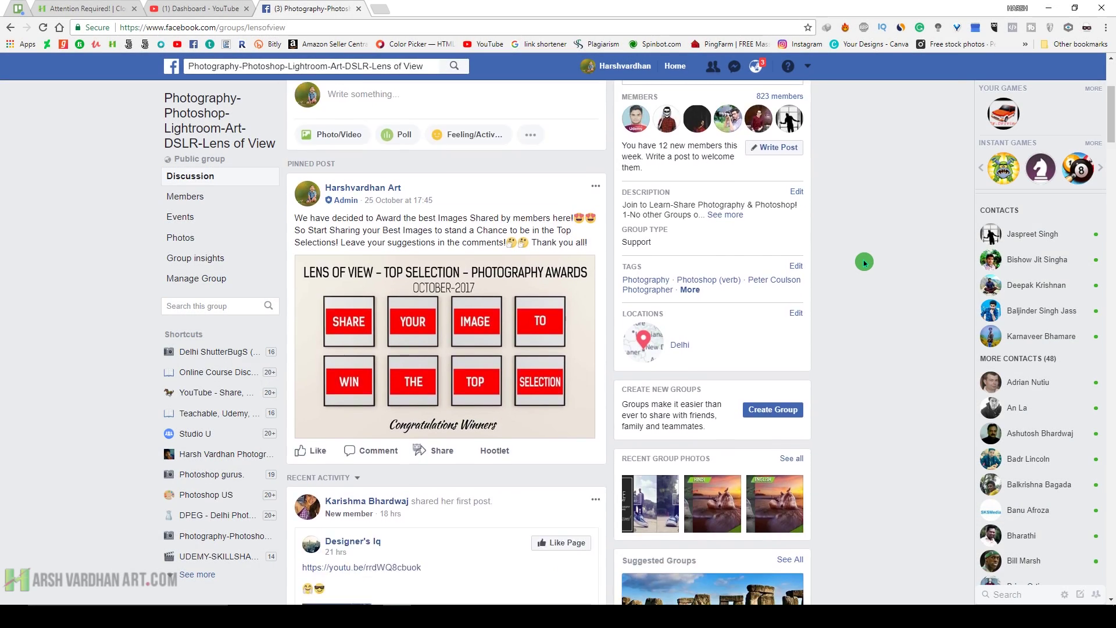
{"action": "scroll", "coordinate": [864, 262], "scroll_direction": "down", "scroll_amount": 4}
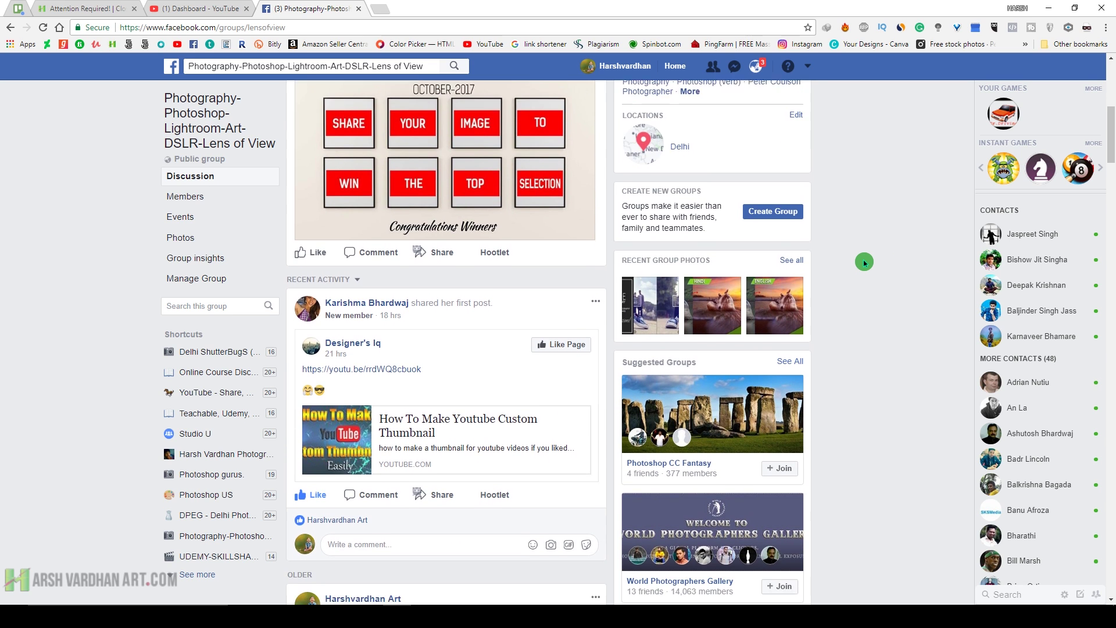
{"action": "scroll", "coordinate": [865, 263], "scroll_direction": "down", "scroll_amount": 5}
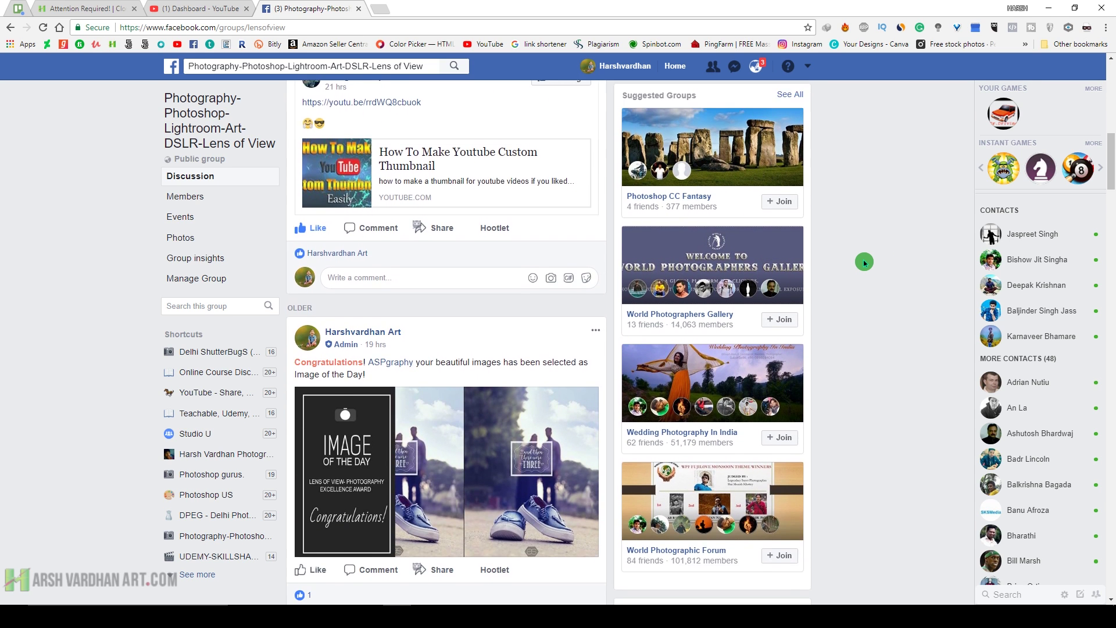
{"action": "scroll", "coordinate": [864, 263], "scroll_direction": "down", "scroll_amount": 6}
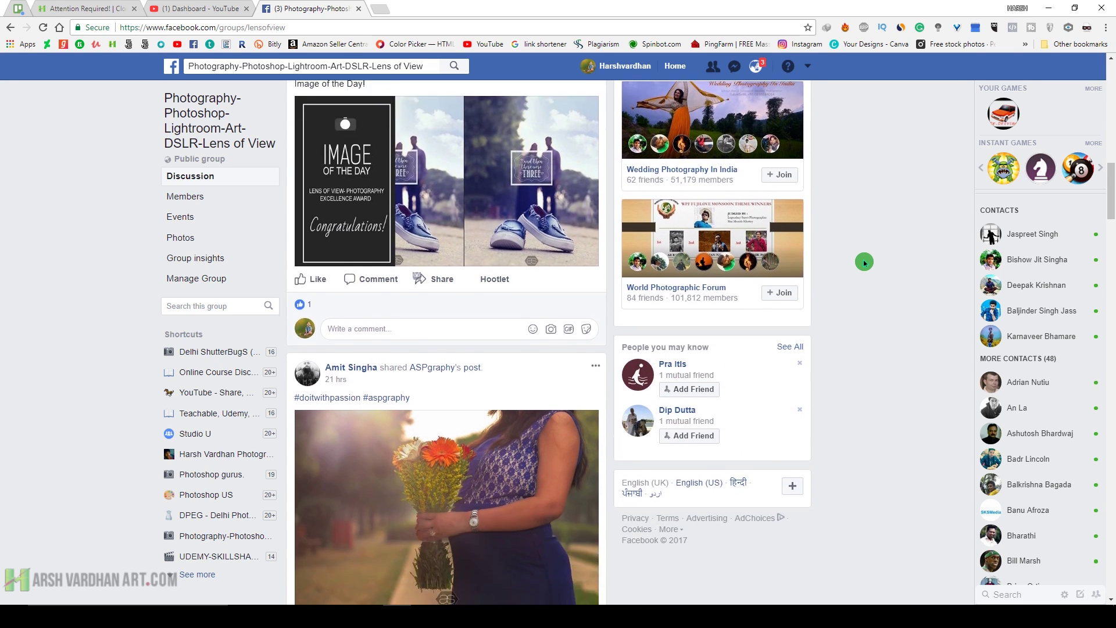
{"action": "scroll", "coordinate": [864, 263], "scroll_direction": "down", "scroll_amount": 3}
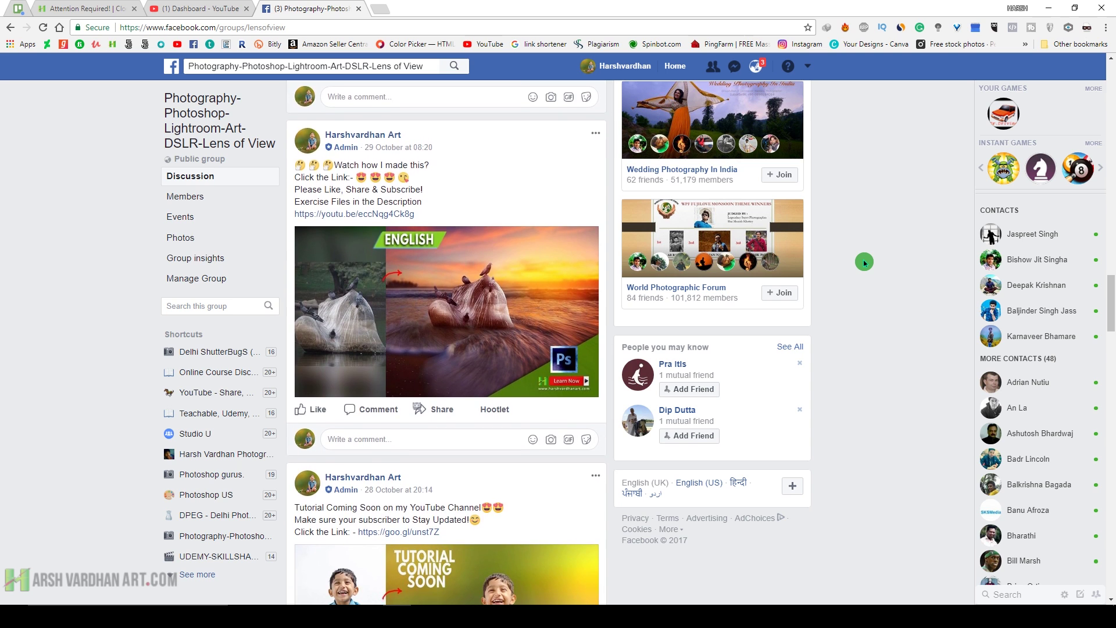
{"action": "scroll", "coordinate": [865, 263], "scroll_direction": "down", "scroll_amount": 4}
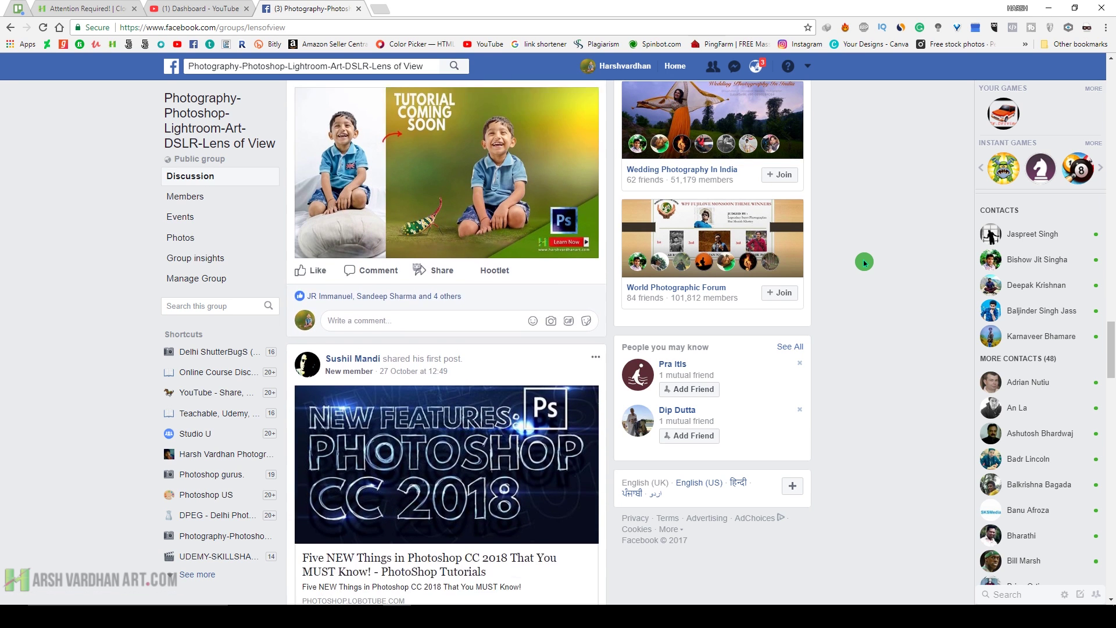